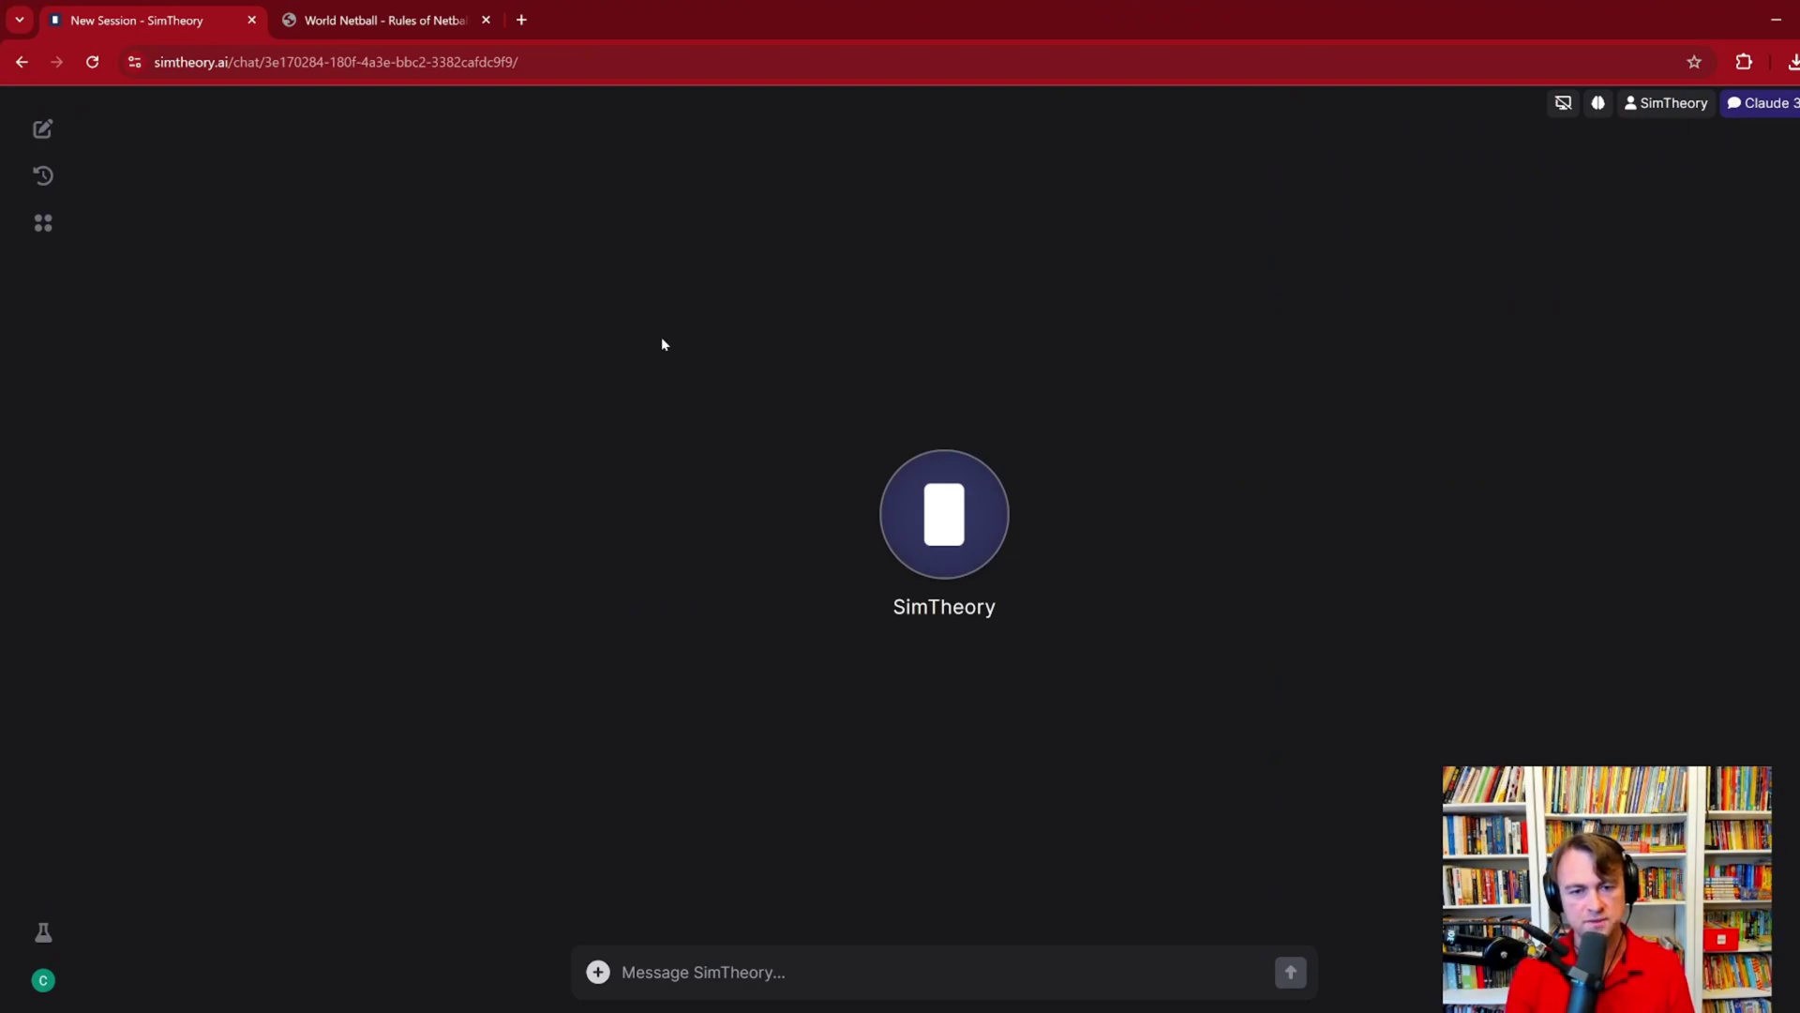
# Step: Look through the full list of selectable AI models, from the Claude and GPT entries down to WizardLM 2
pyautogui.click(1770, 105)
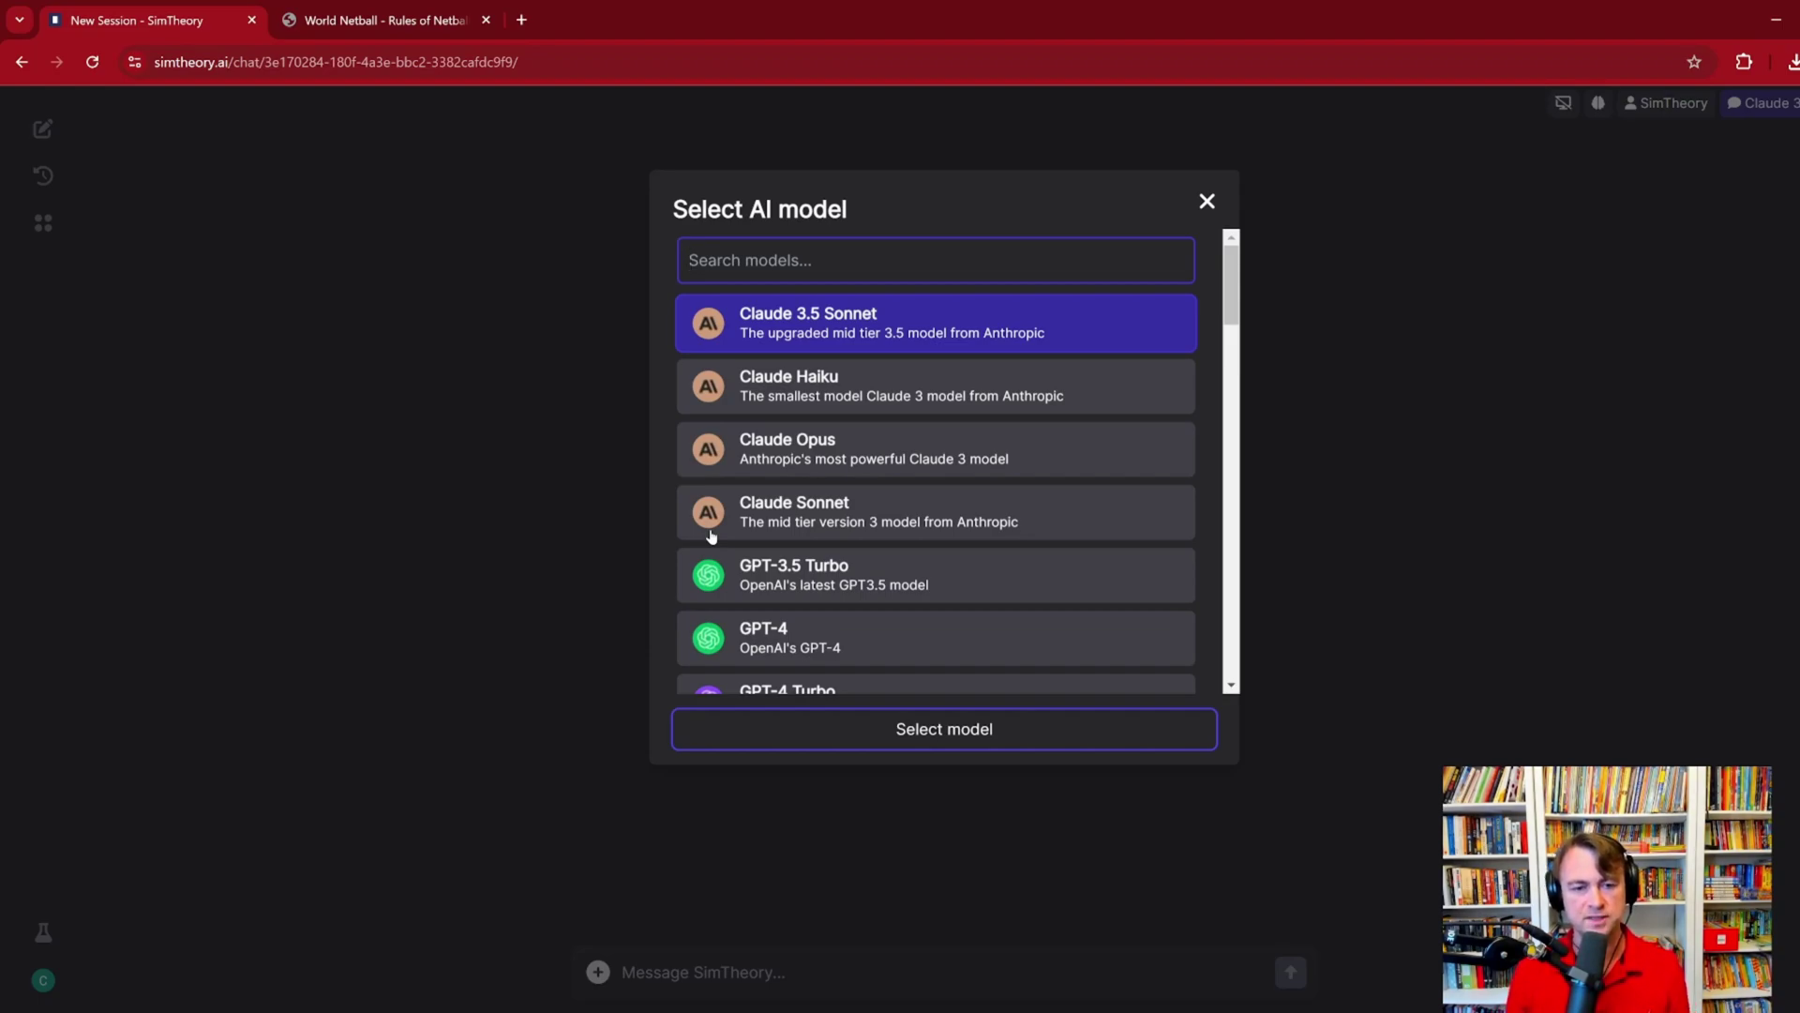
pyautogui.click(828, 593)
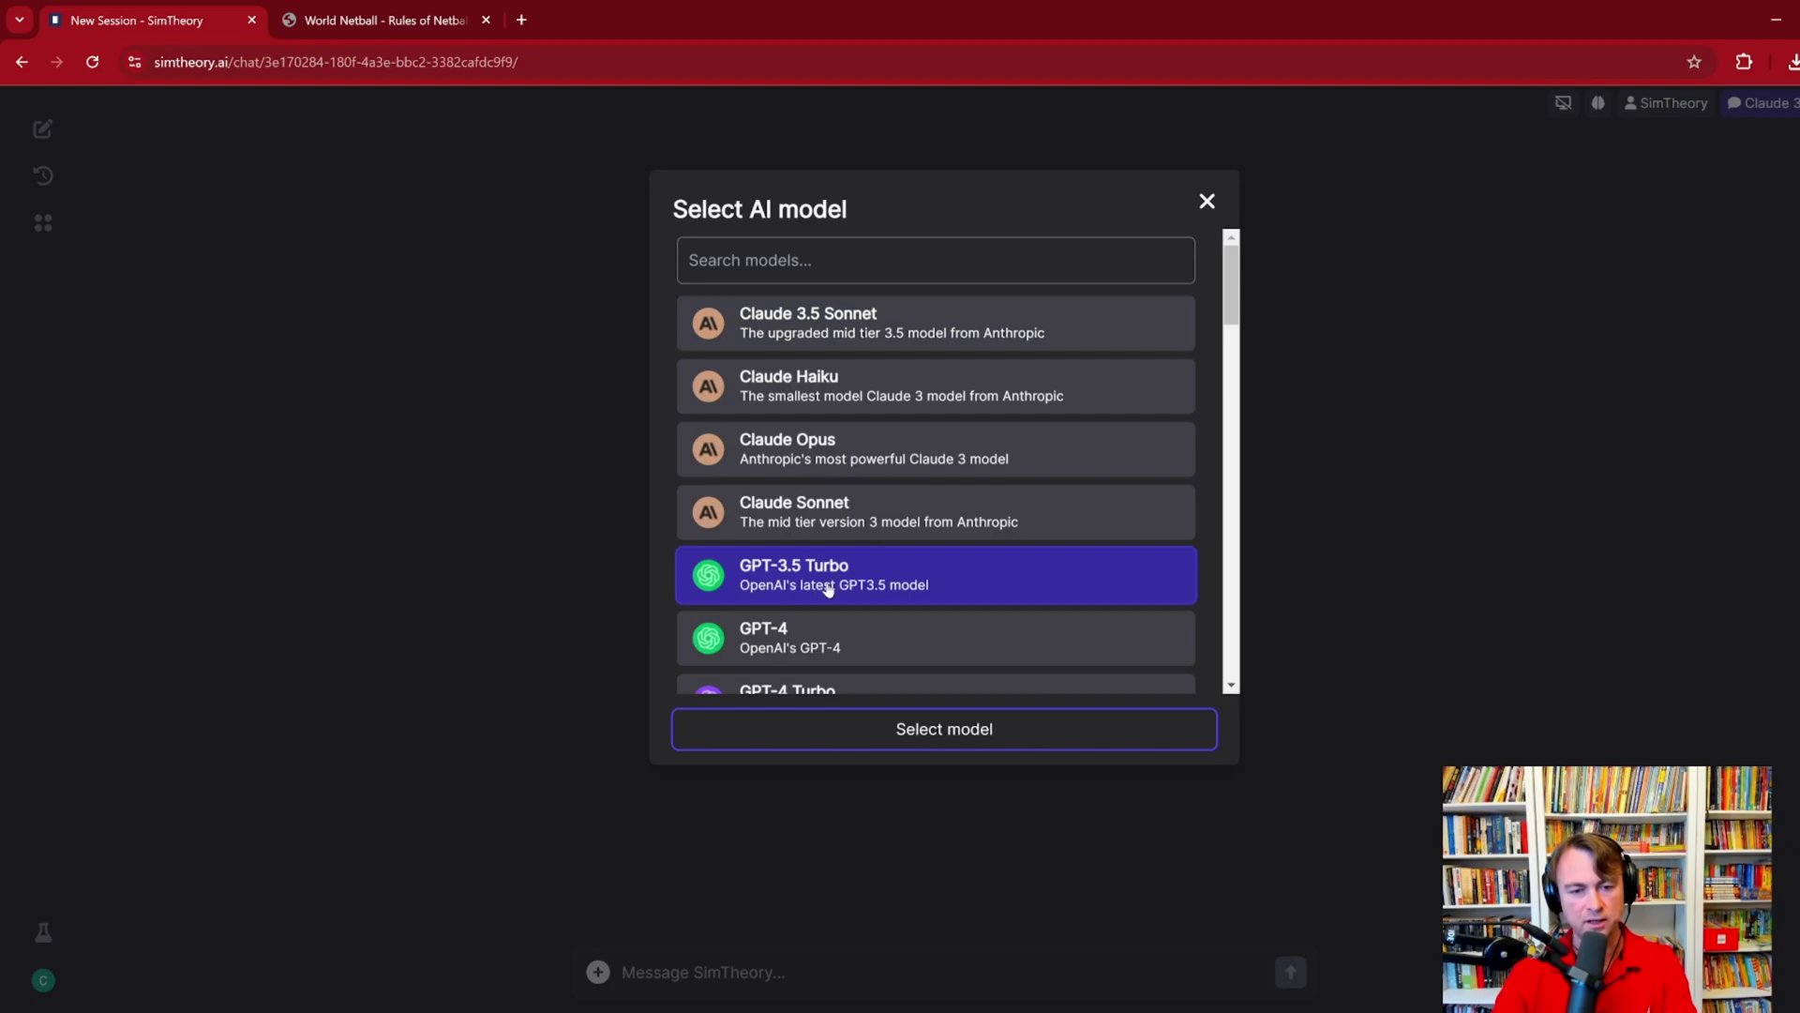
pyautogui.scroll(-1, 839, 561)
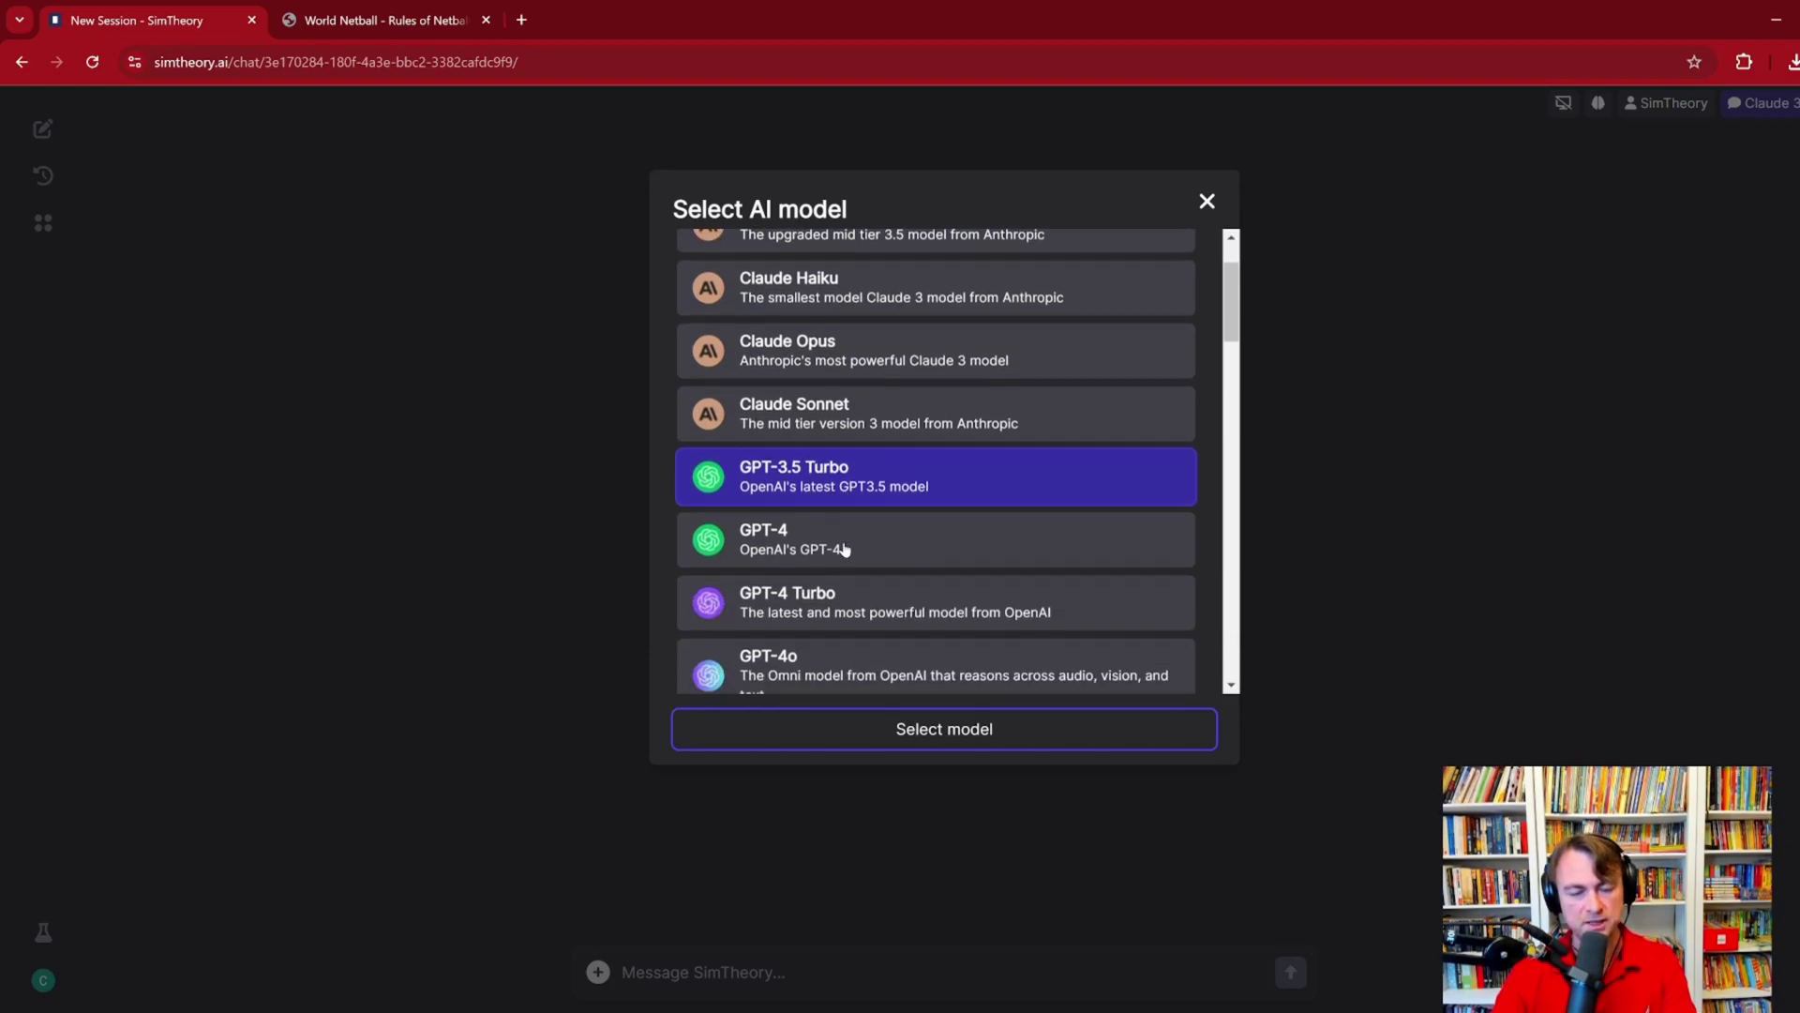
pyautogui.scroll(-1, 844, 550)
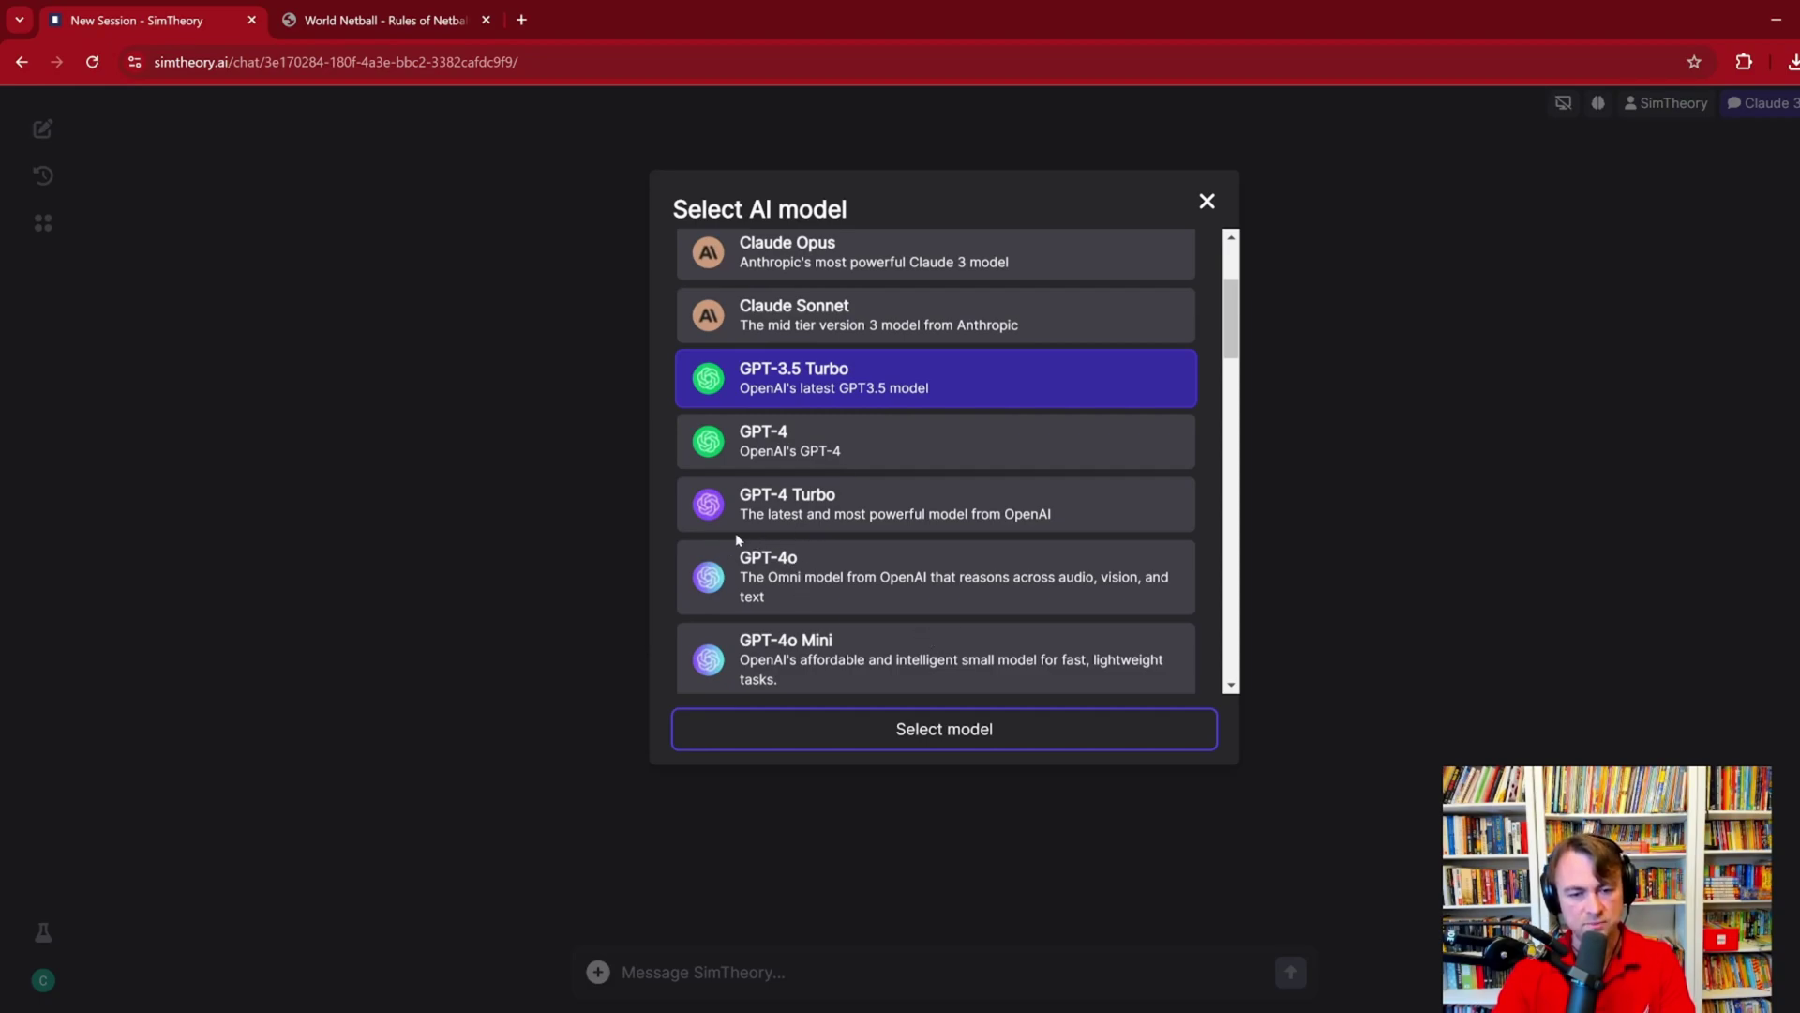
pyautogui.scroll(-1, 736, 539)
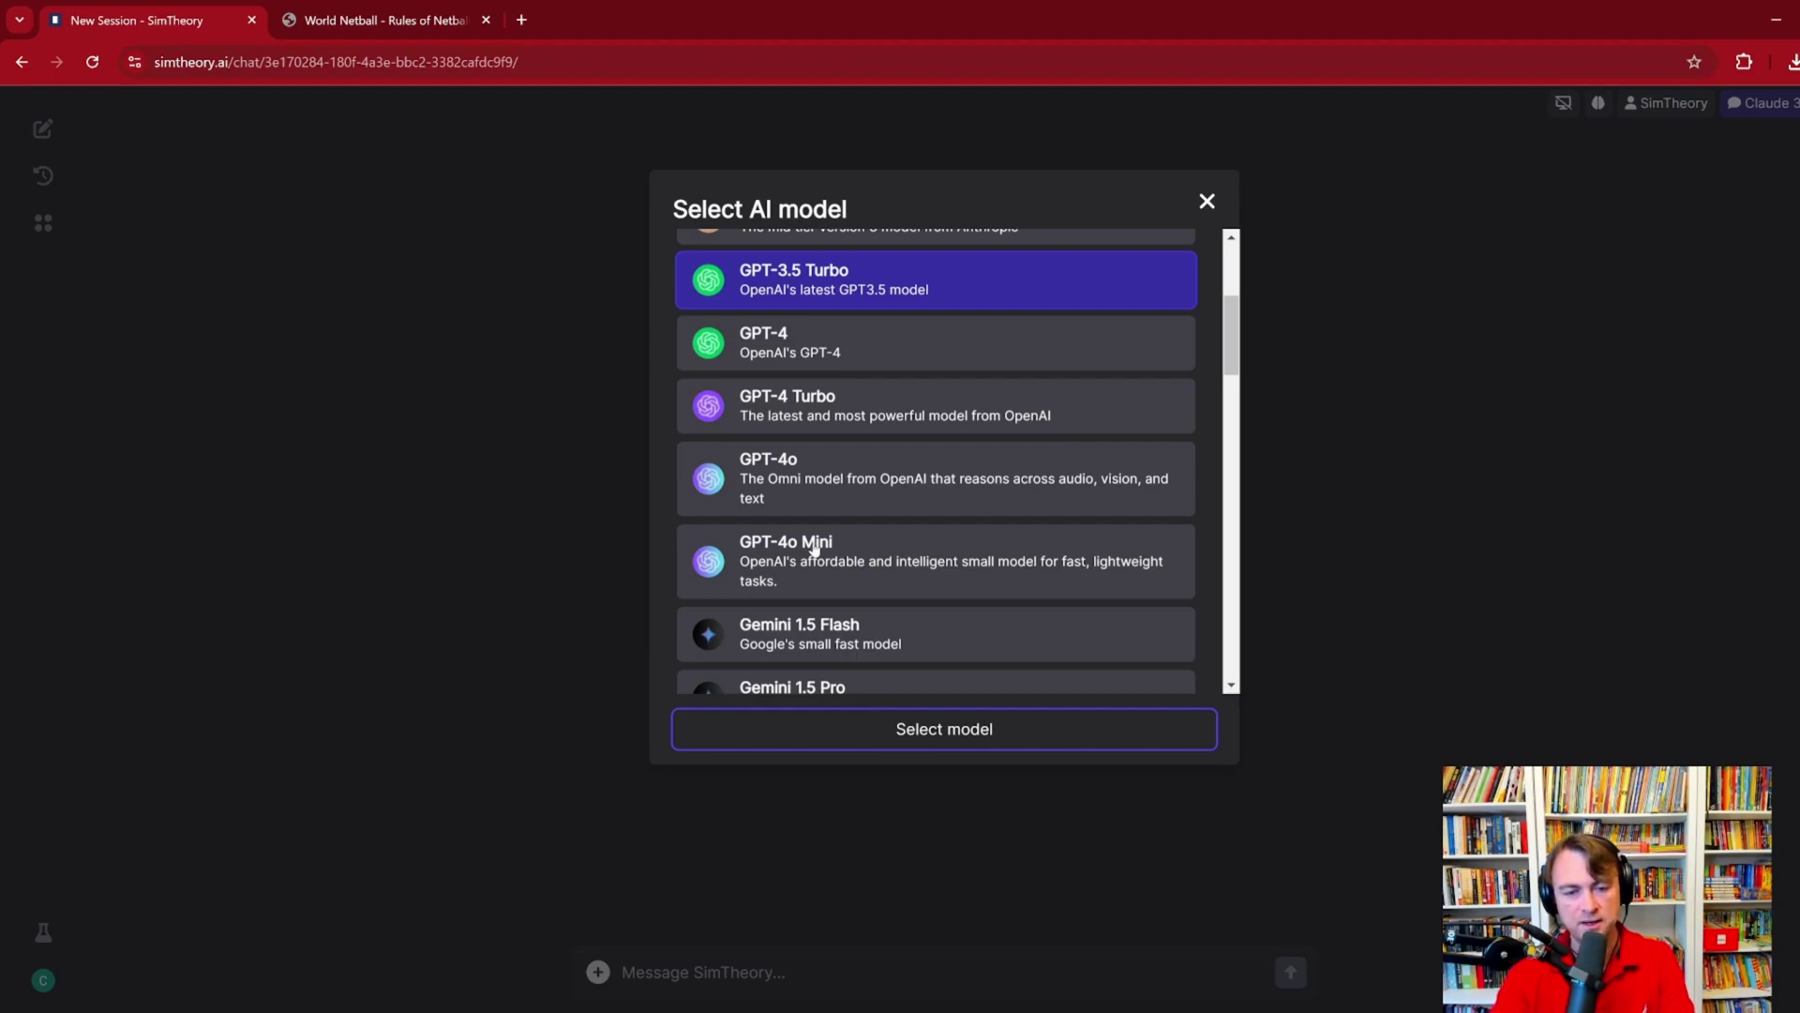
pyautogui.scroll(-12, 1219, 469)
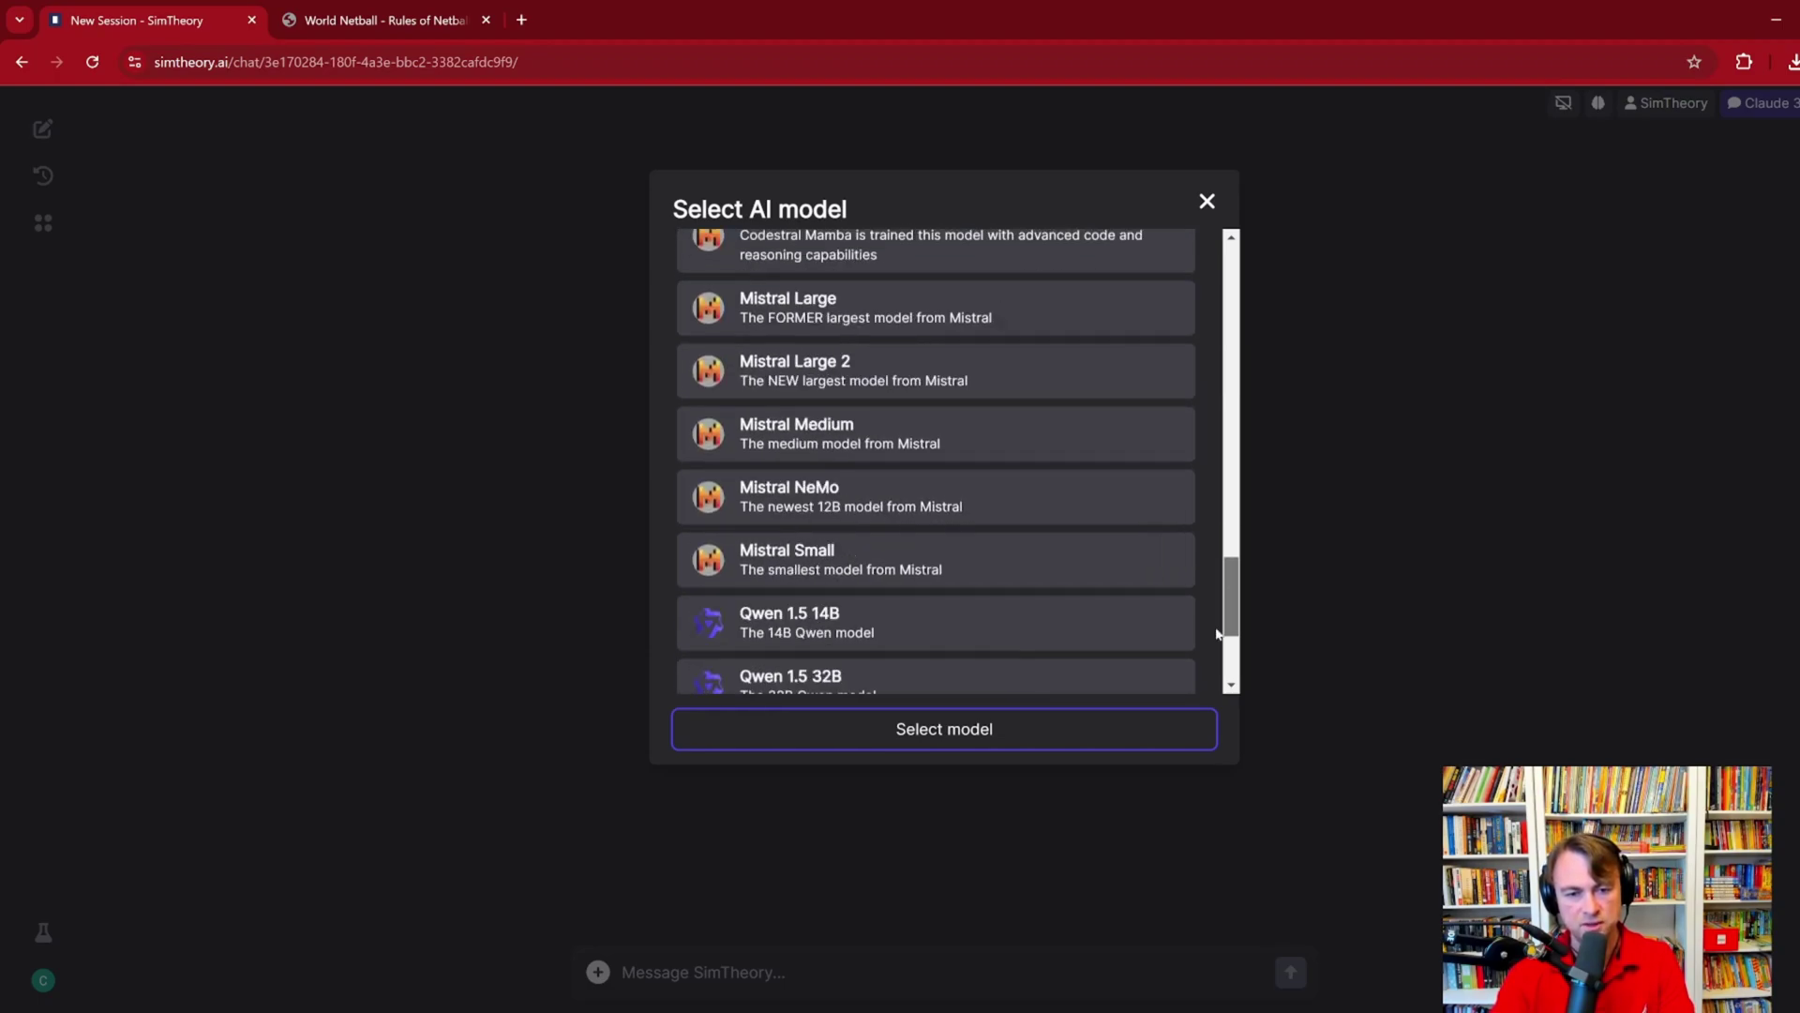
pyautogui.scroll(15, 1204, 515)
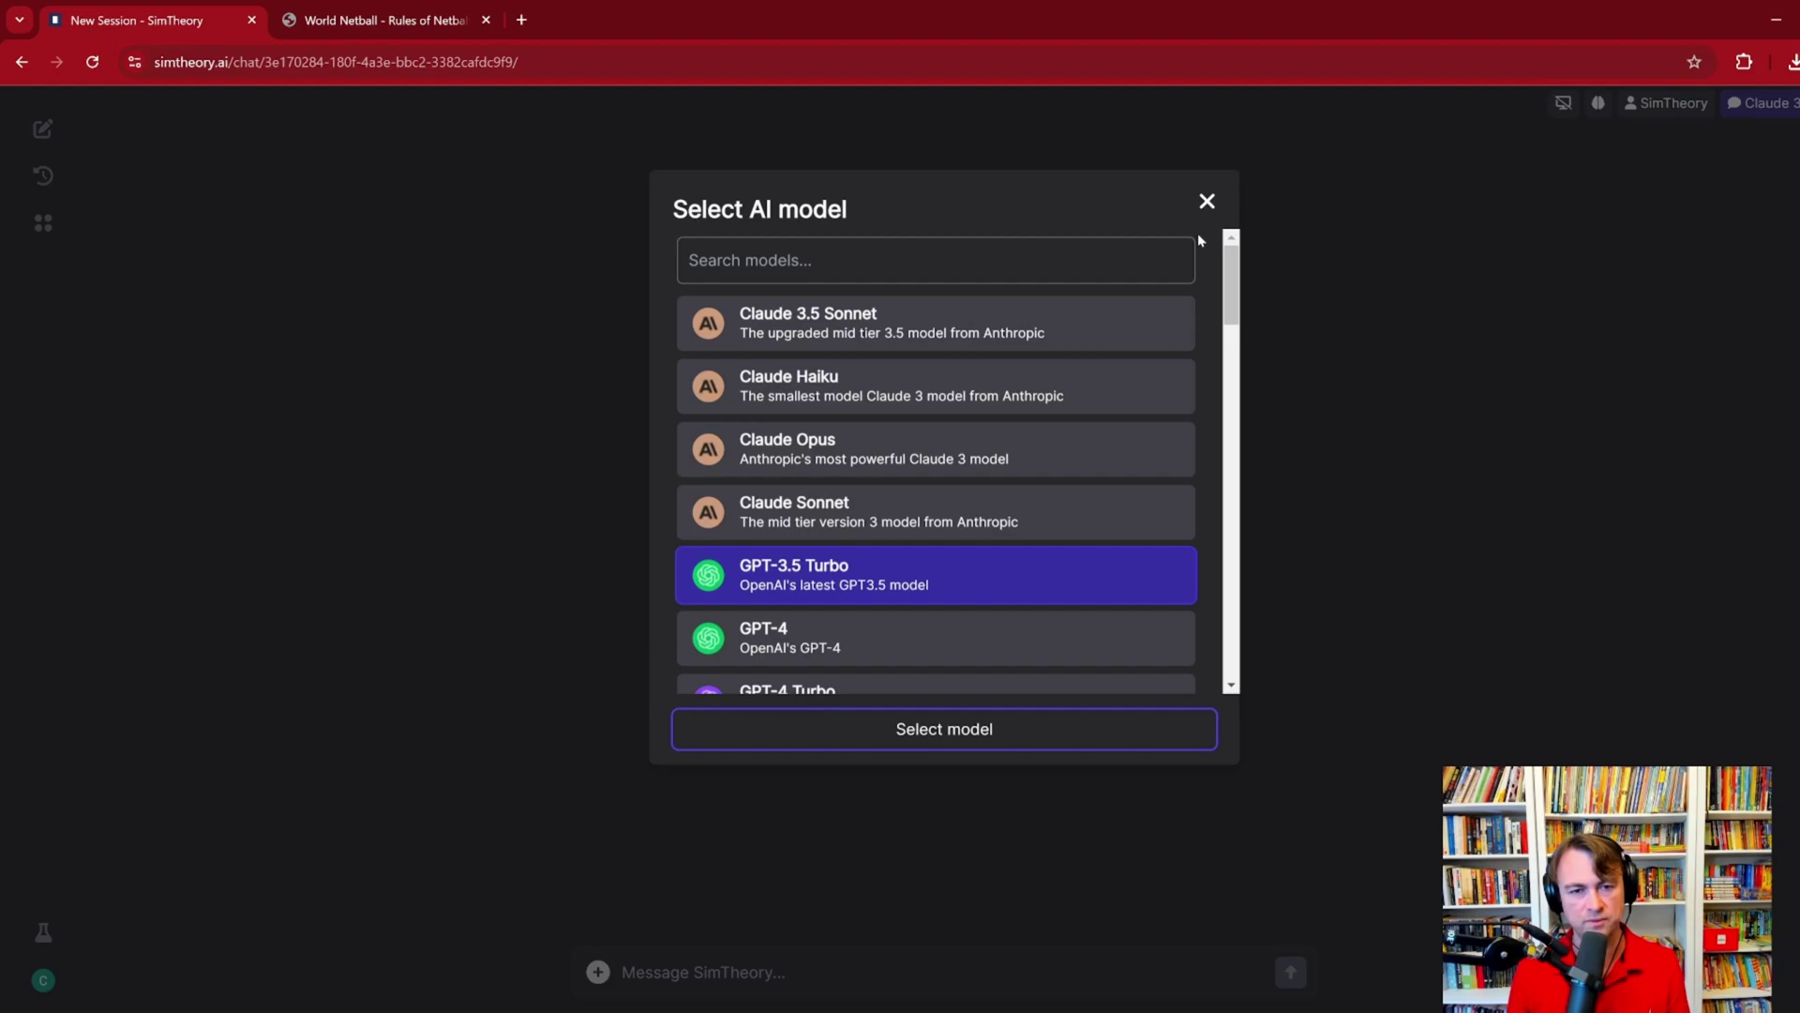
pyautogui.moveTo(1225, 269)
pyautogui.mouseDown()
pyautogui.moveTo(1187, 673)
pyautogui.moveTo(1249, 249)
pyautogui.mouseUp()
pyautogui.scroll(-5, 993, 499)
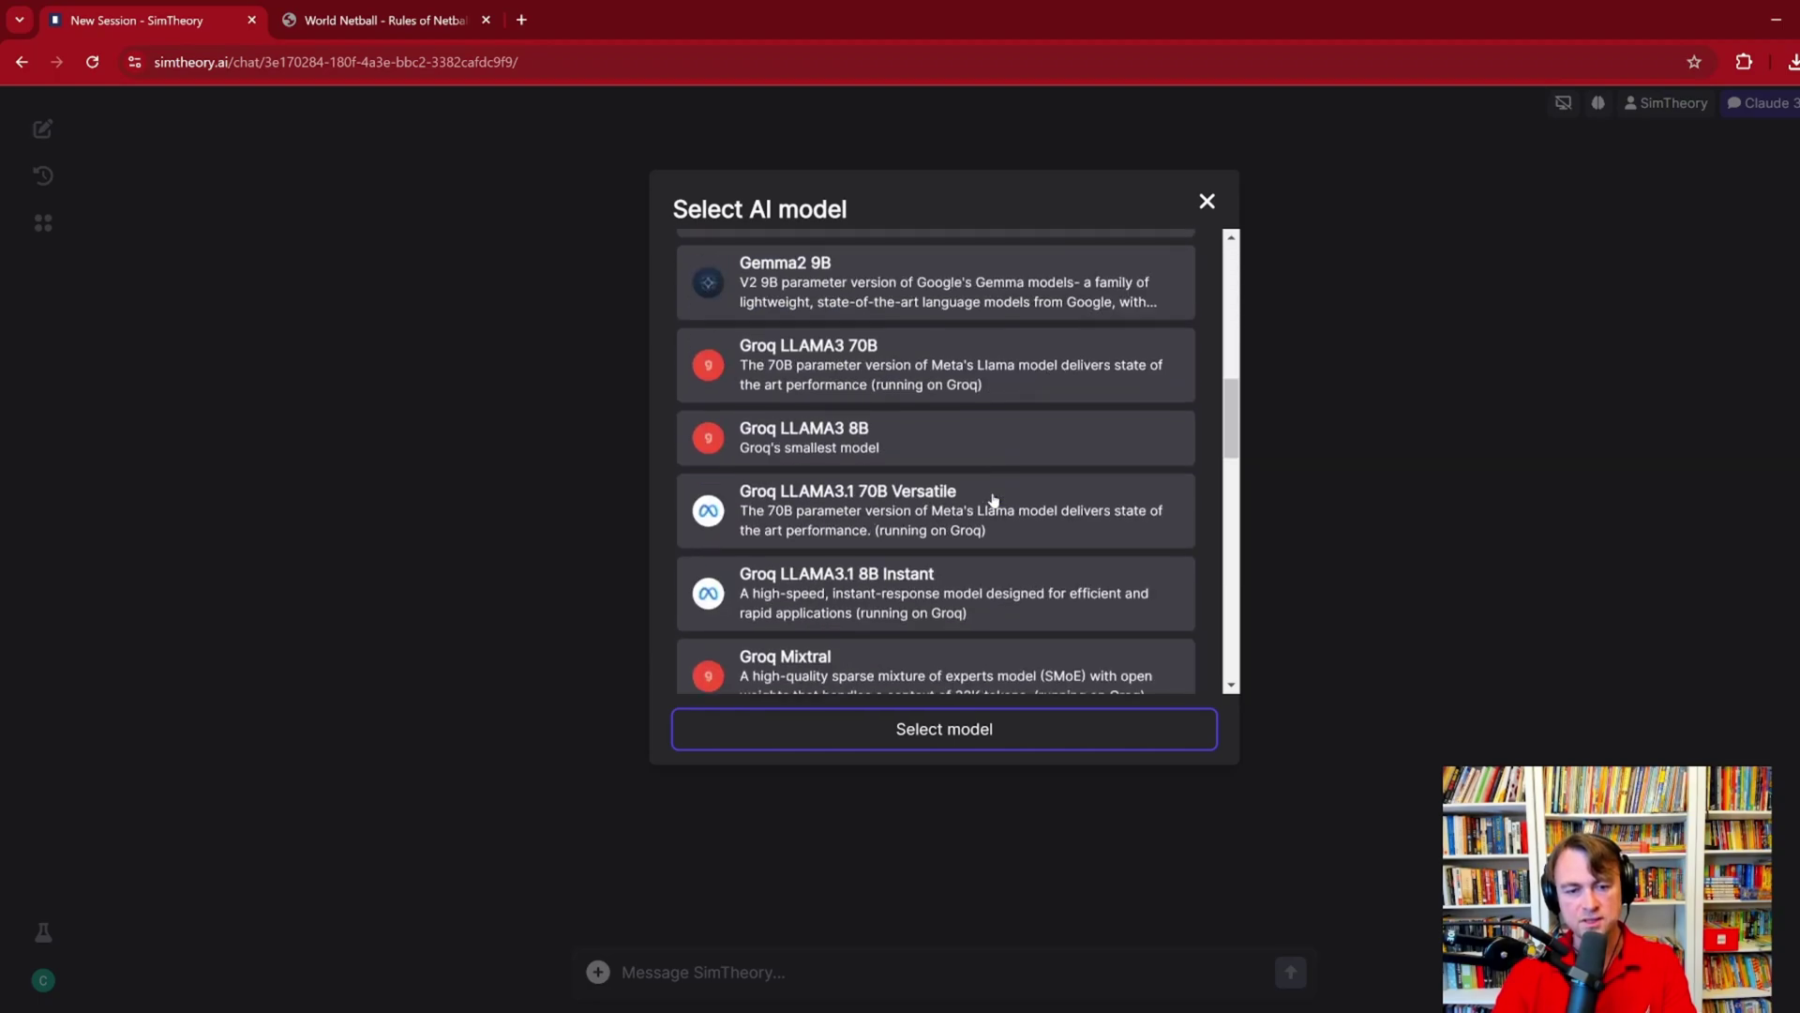
pyautogui.scroll(-10, 994, 497)
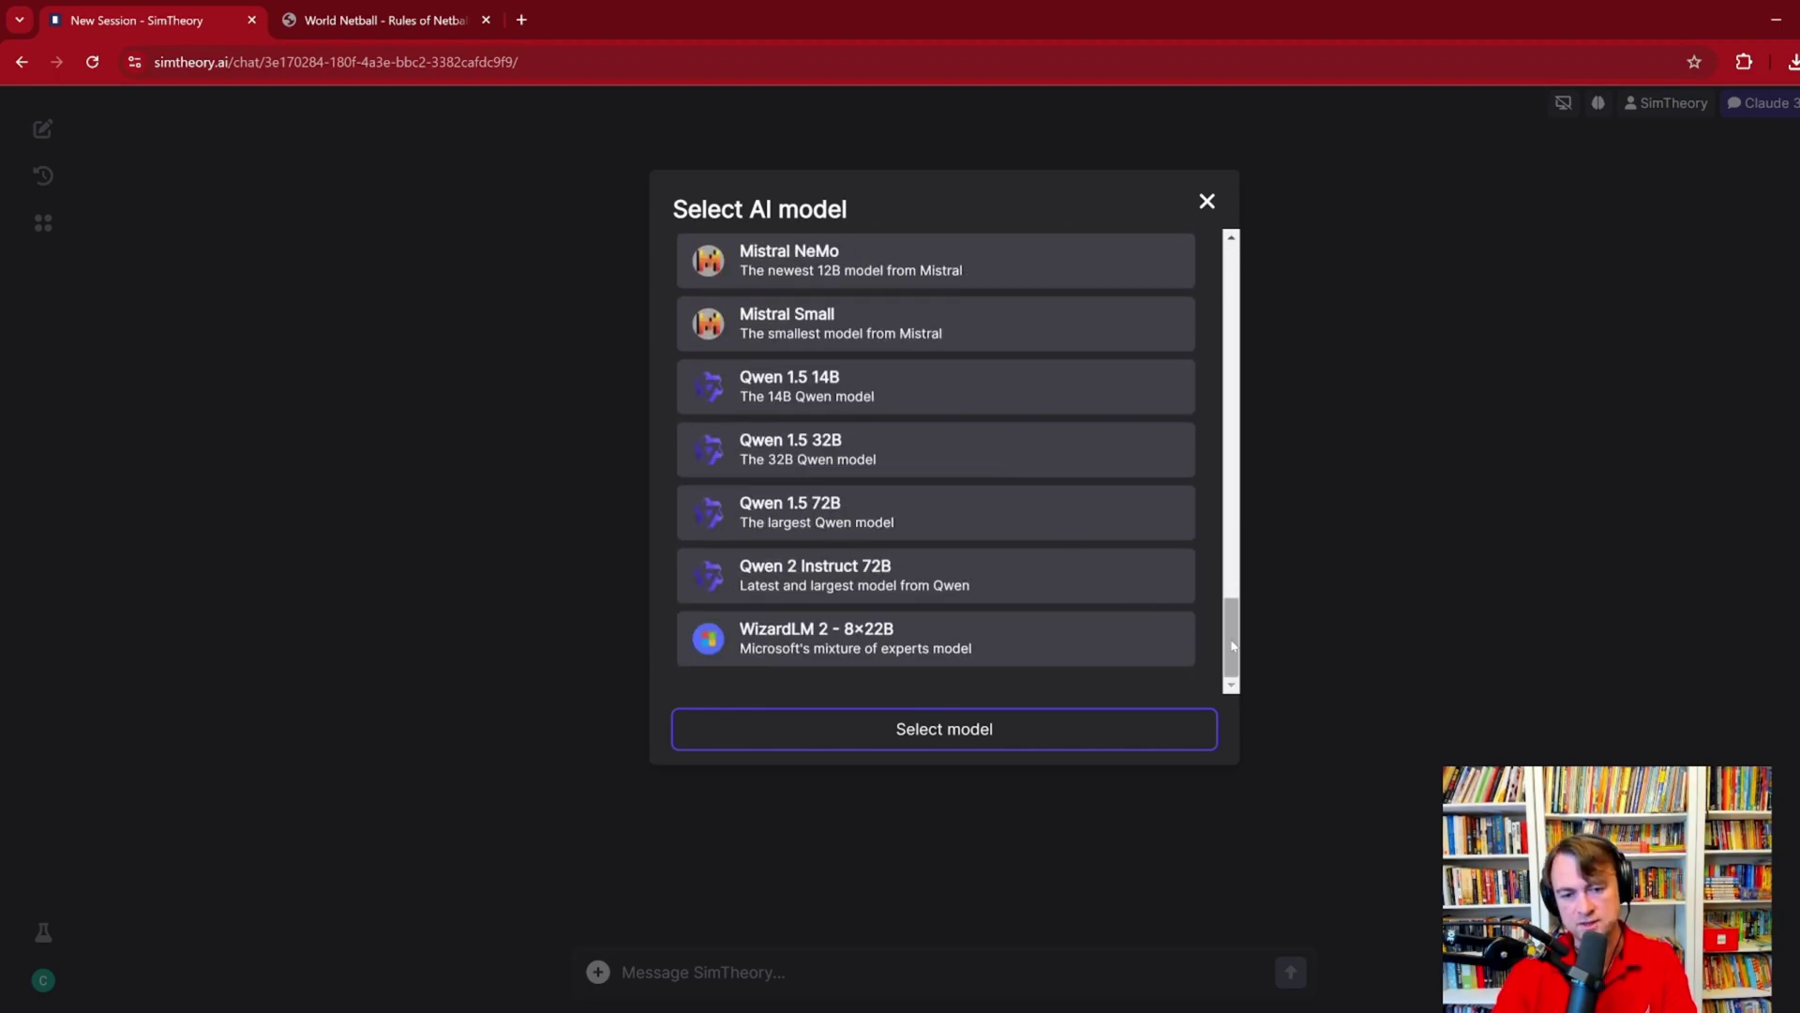
pyautogui.moveTo(1233, 645); pyautogui.dragTo(1224, 268)
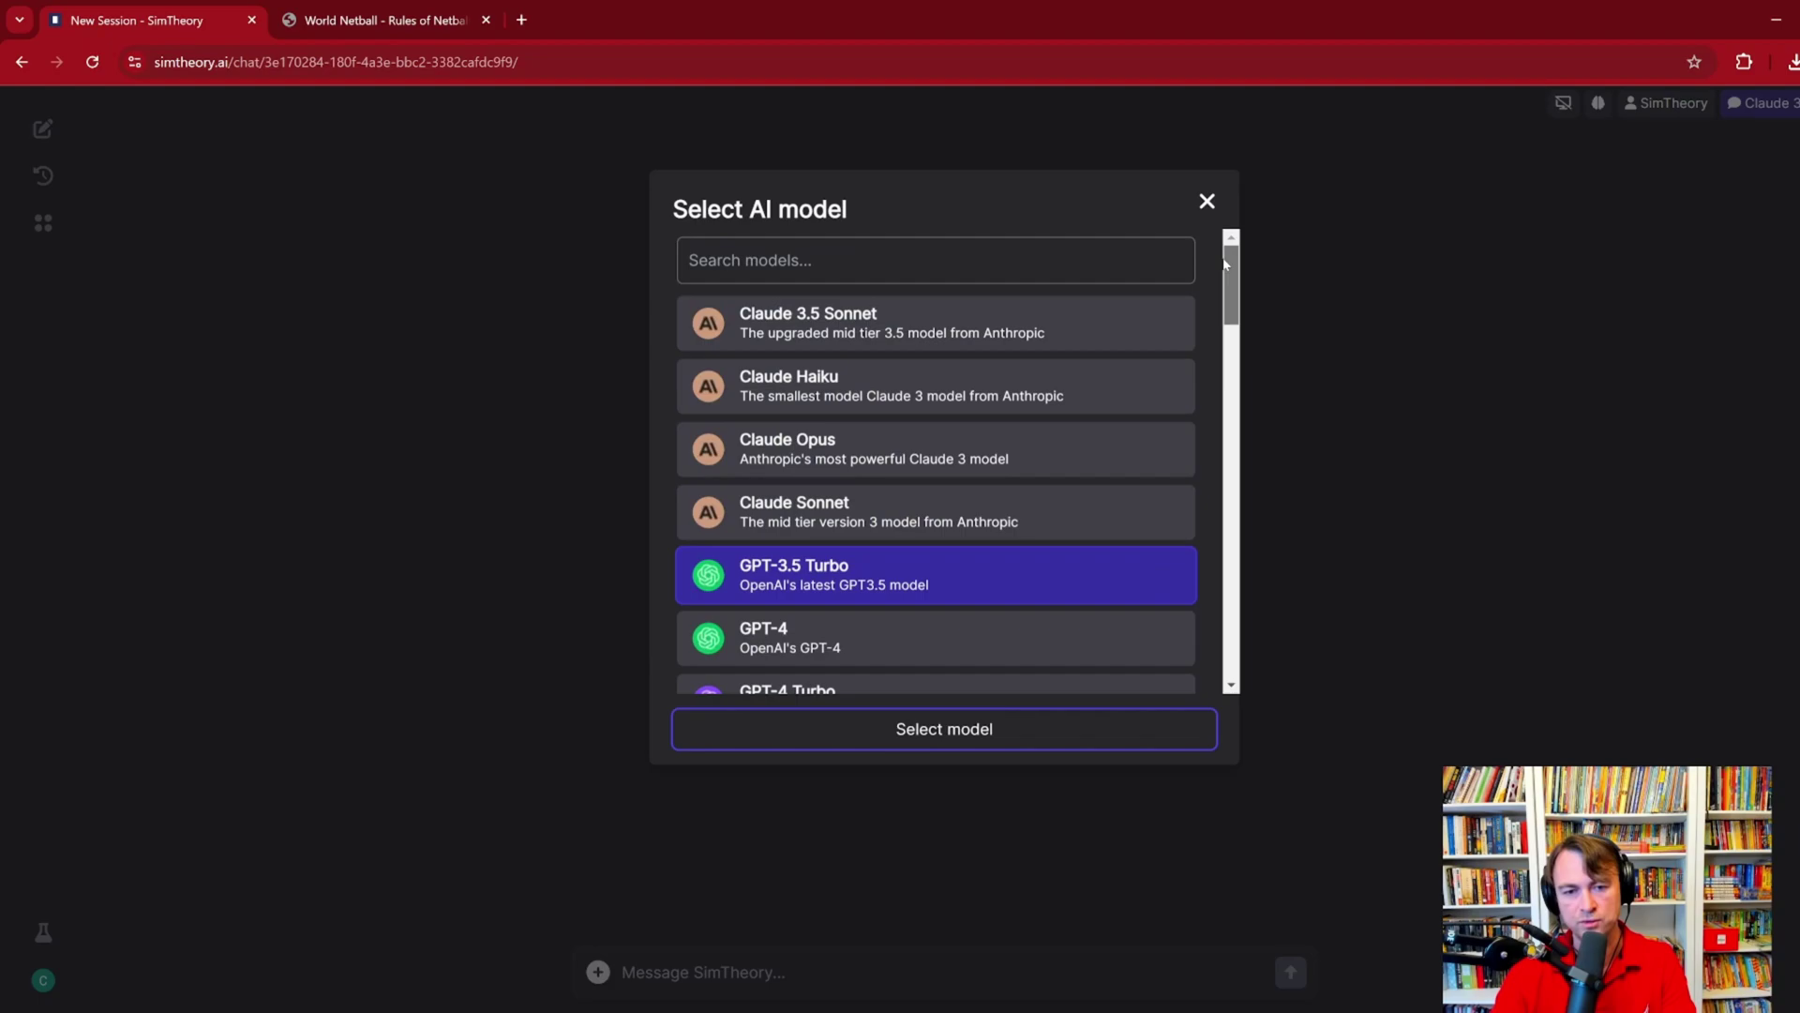
pyautogui.scroll(-15, 910, 394)
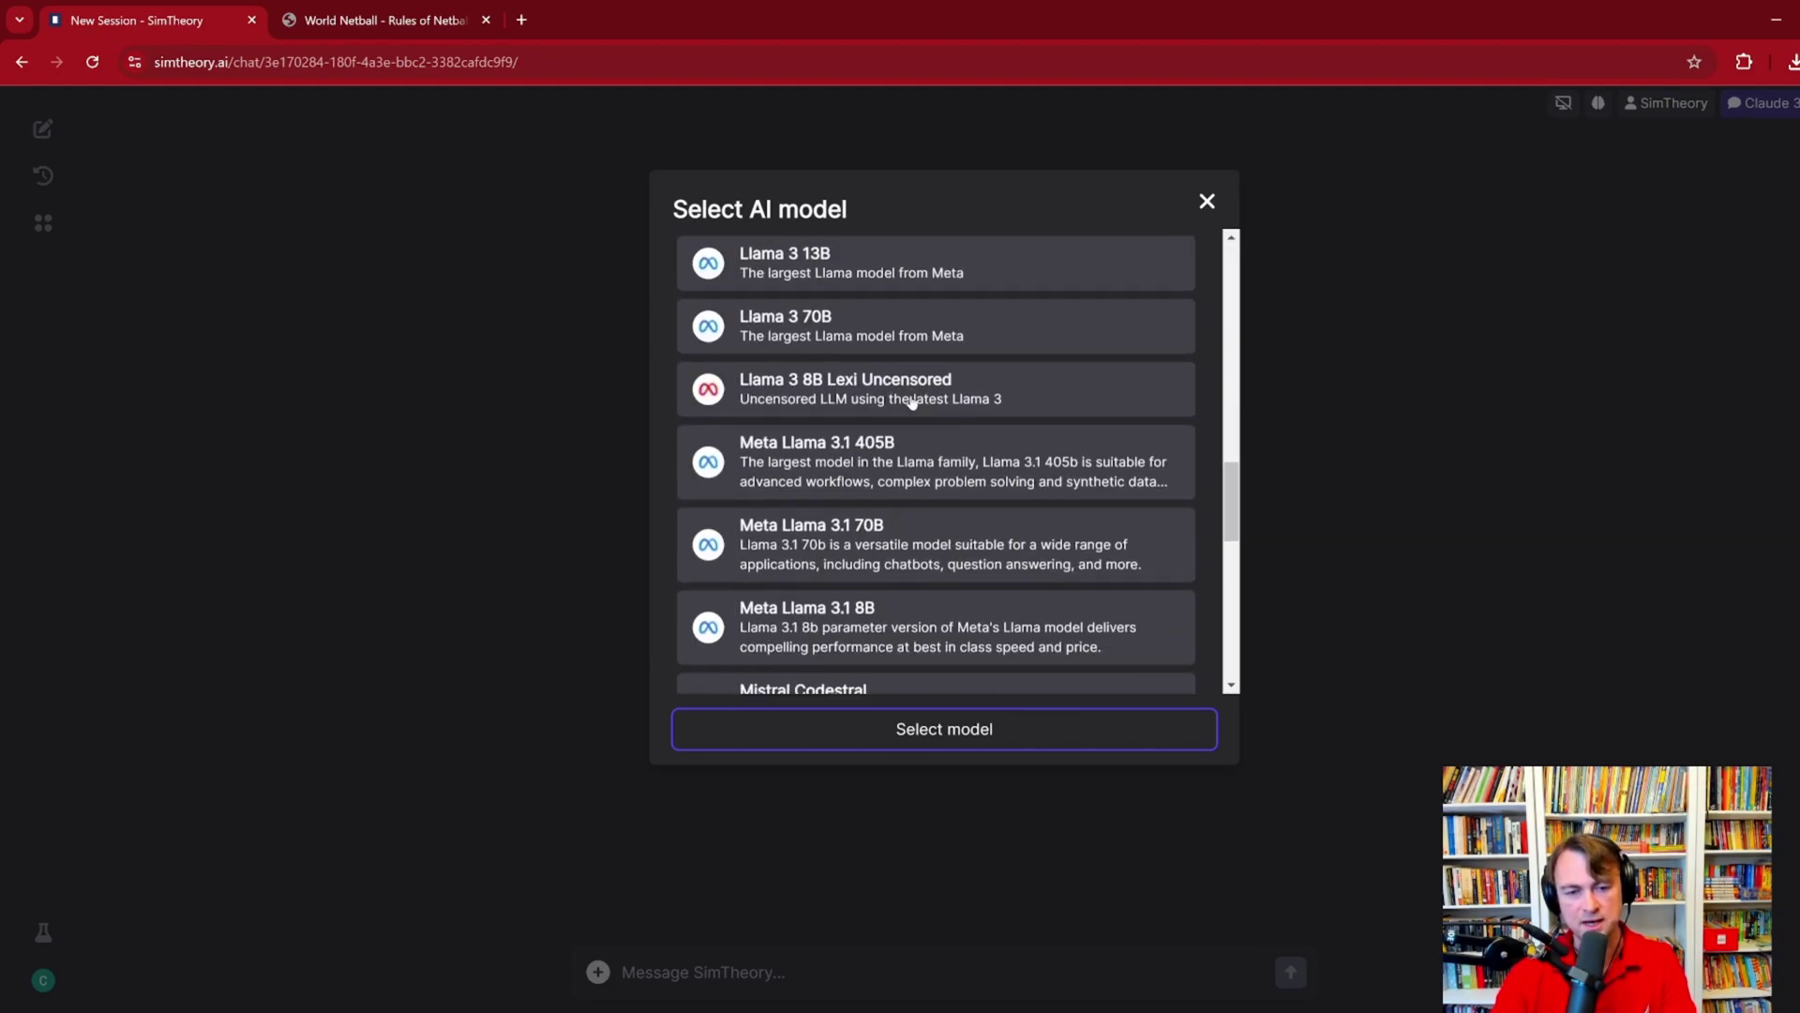
pyautogui.moveTo(1236, 647); pyautogui.dragTo(1221, 153)
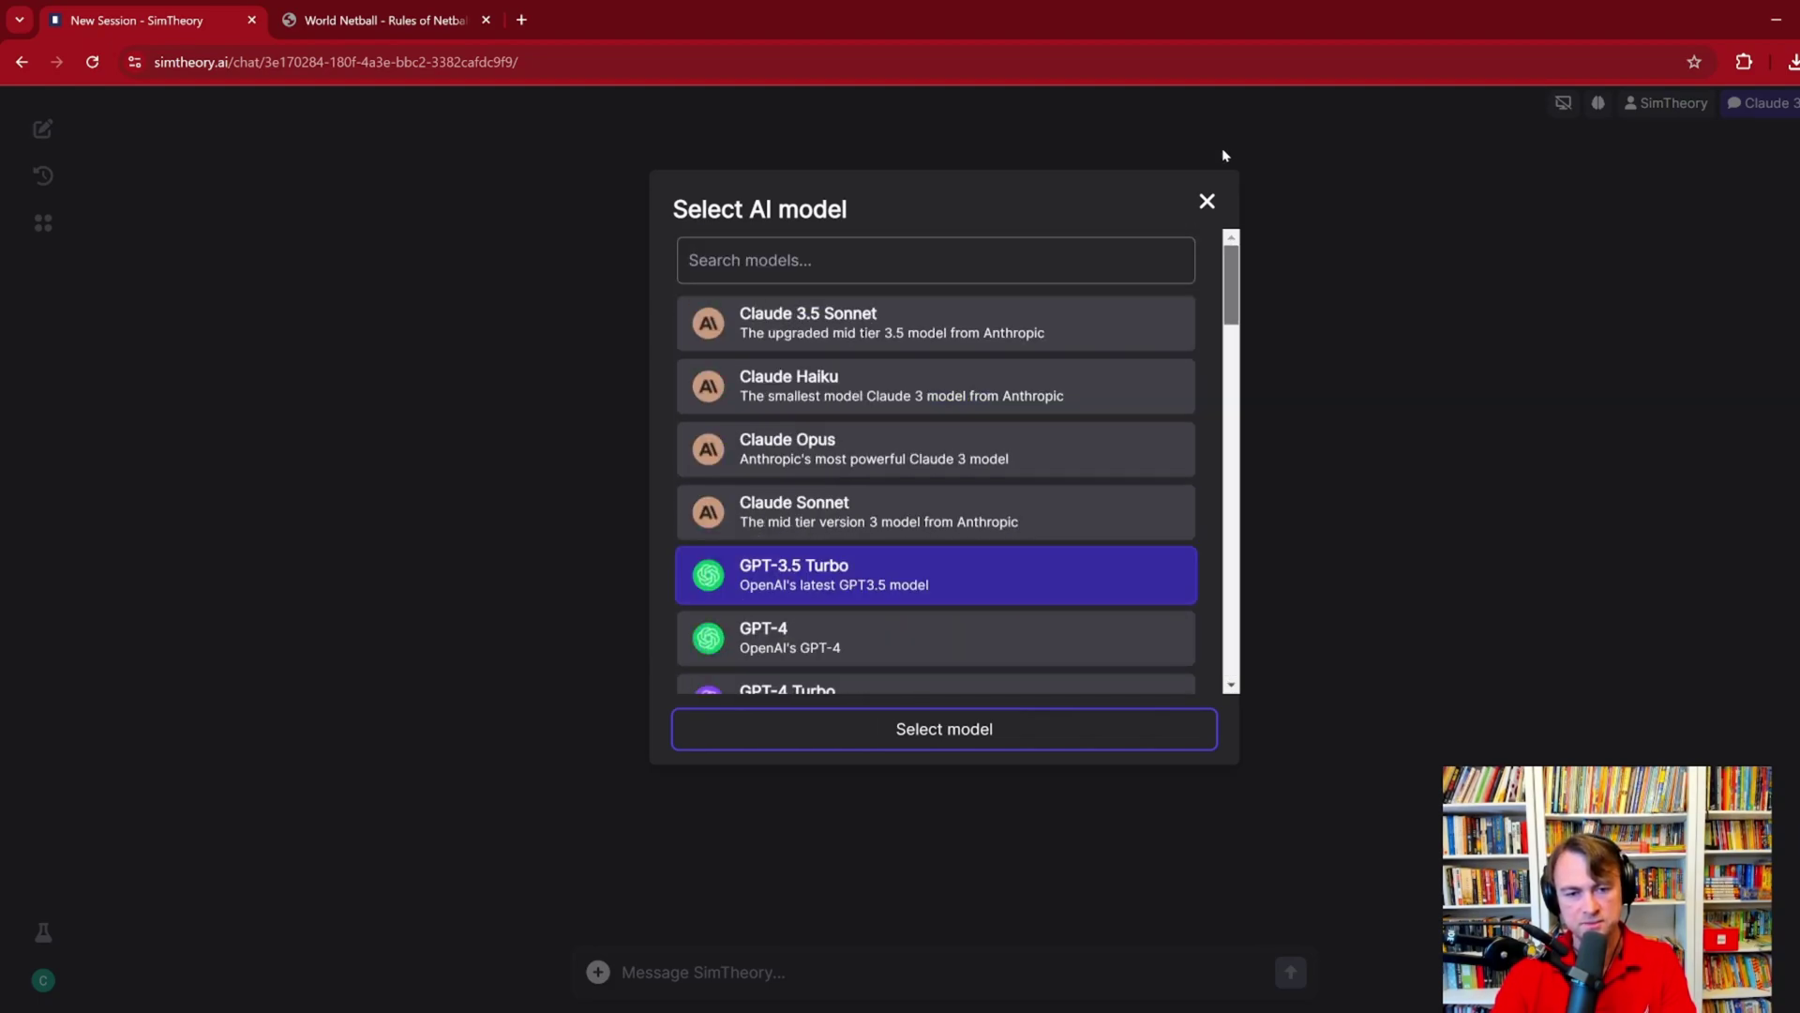
# Step: Select the Claude 3.5 Sonnet model and send the prompt "Hi can you write a short story about a duck?"
pyautogui.click(927, 326)
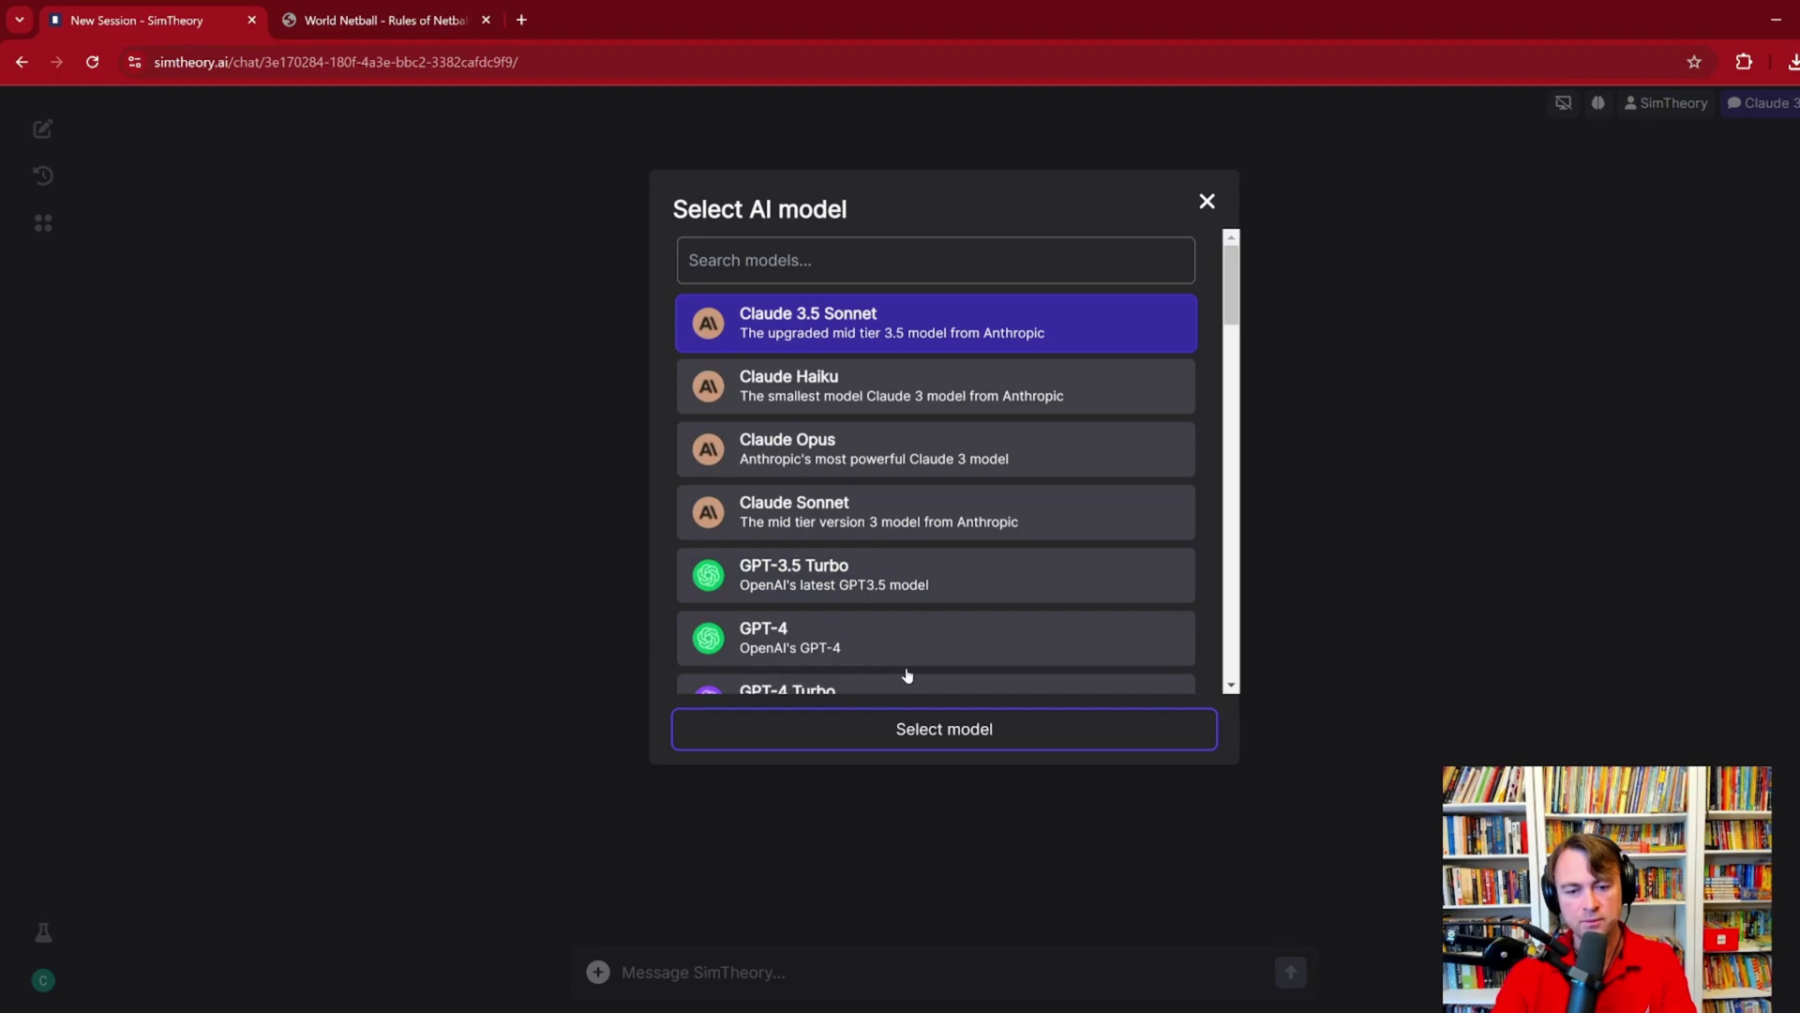
pyautogui.click(916, 726)
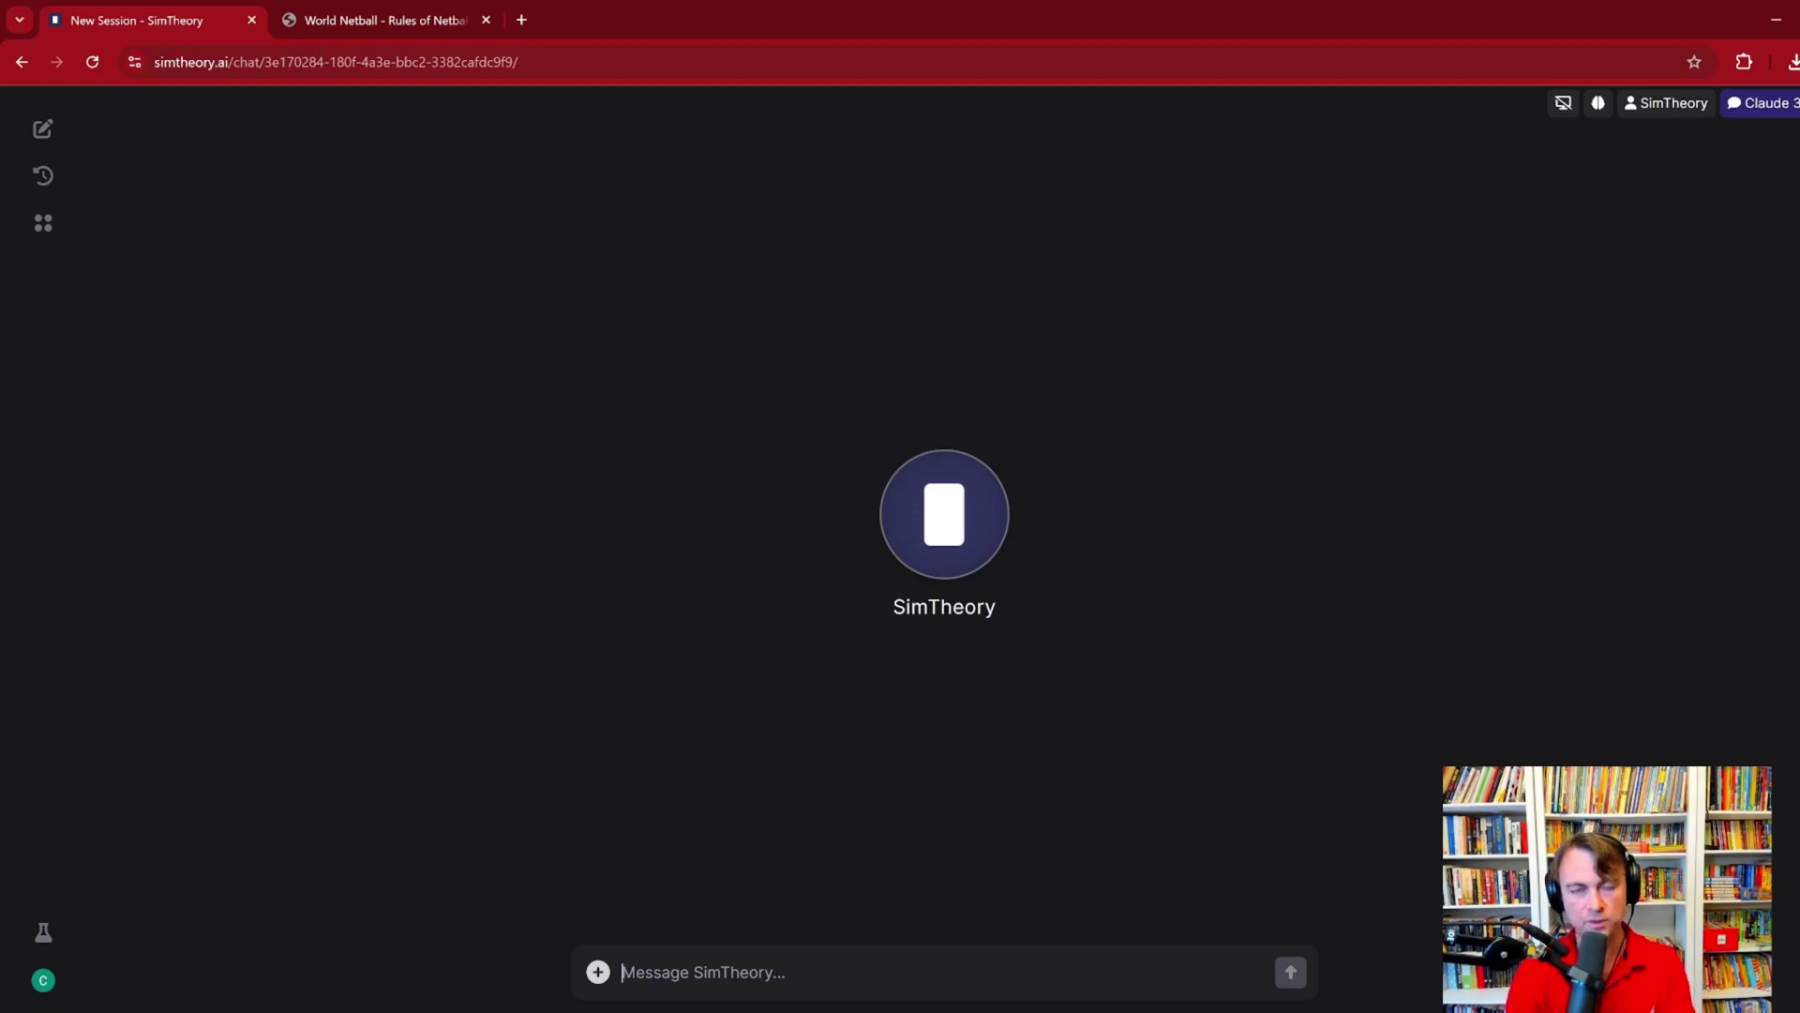
pyautogui.write('H')
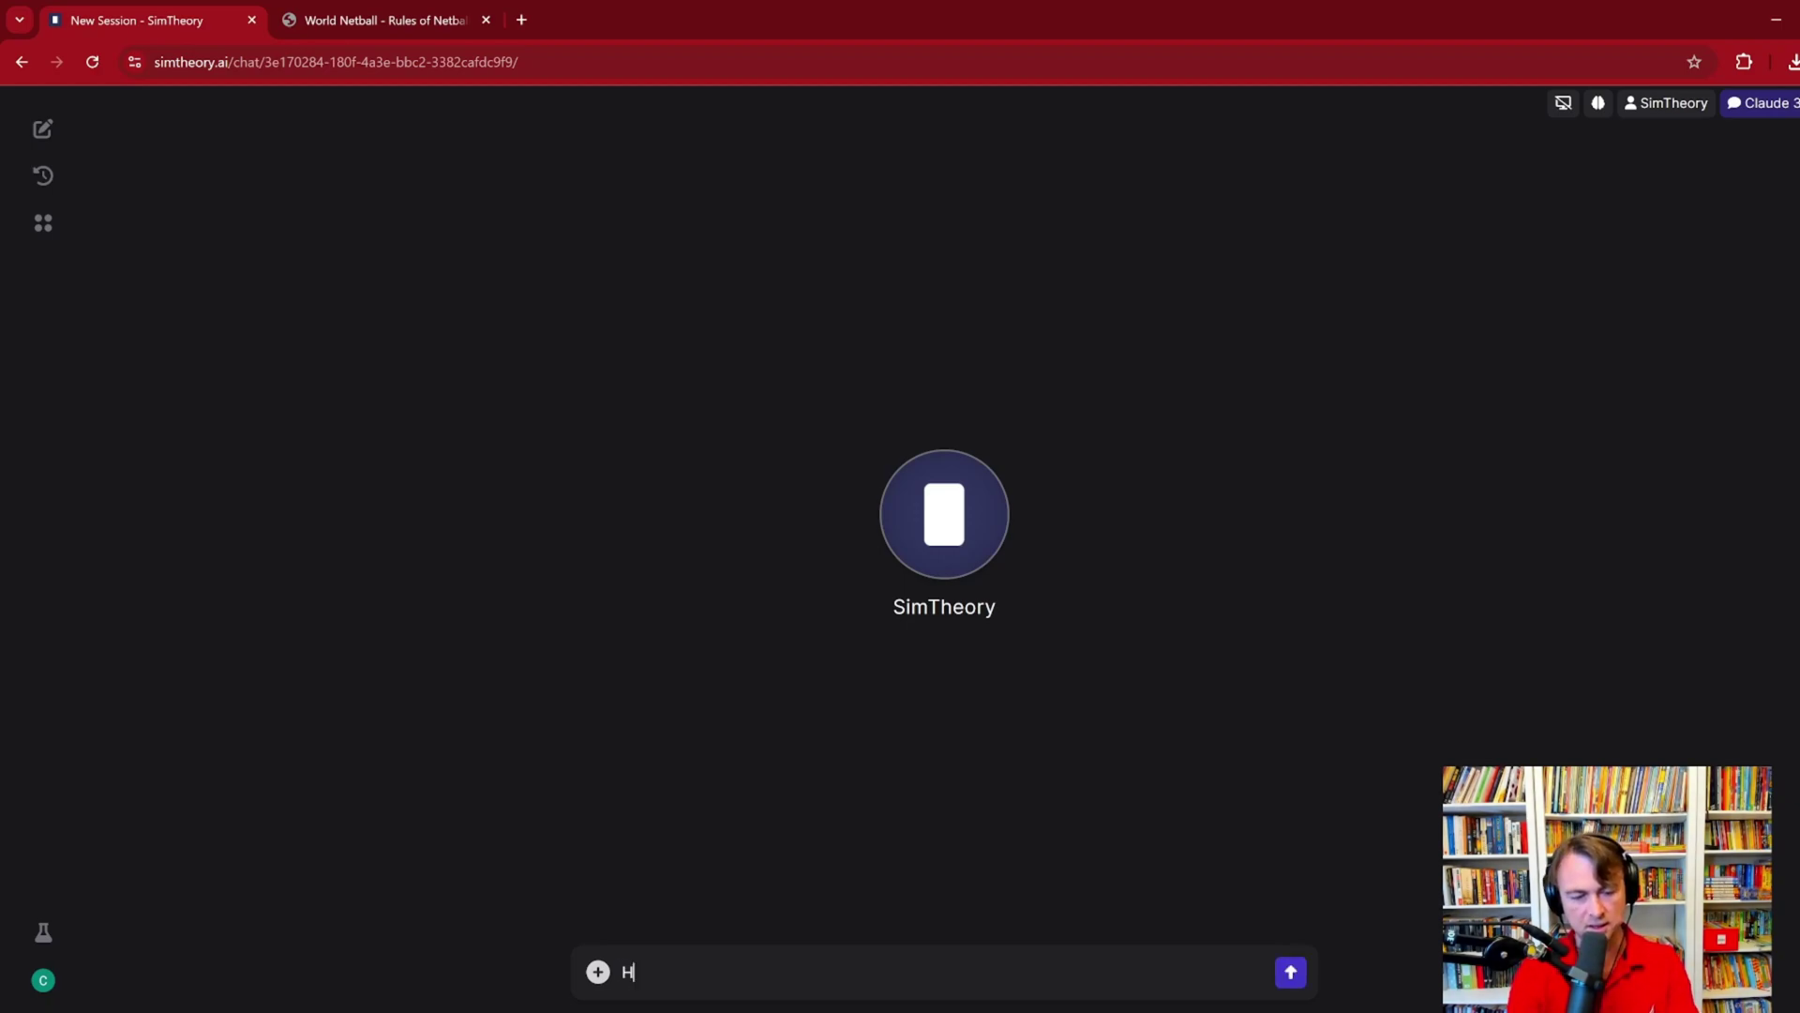
pyautogui.write('i can you write a shor')
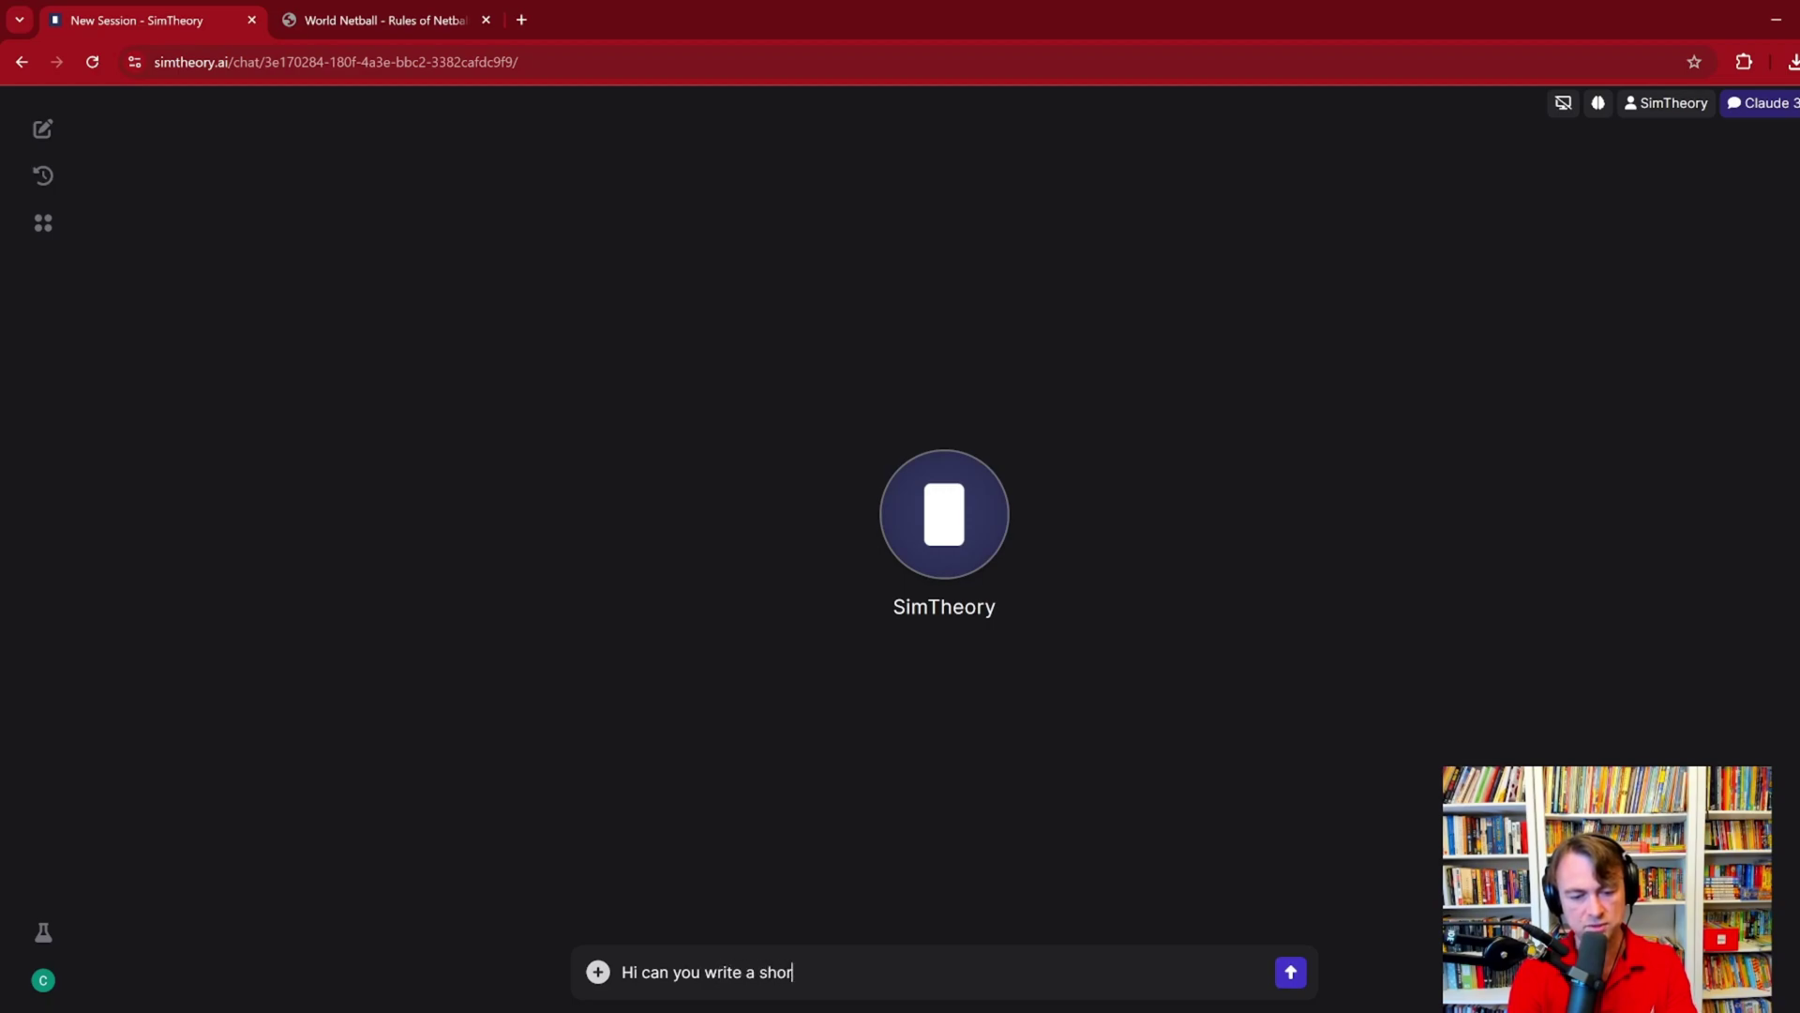
pyautogui.write('t story about a duck?')
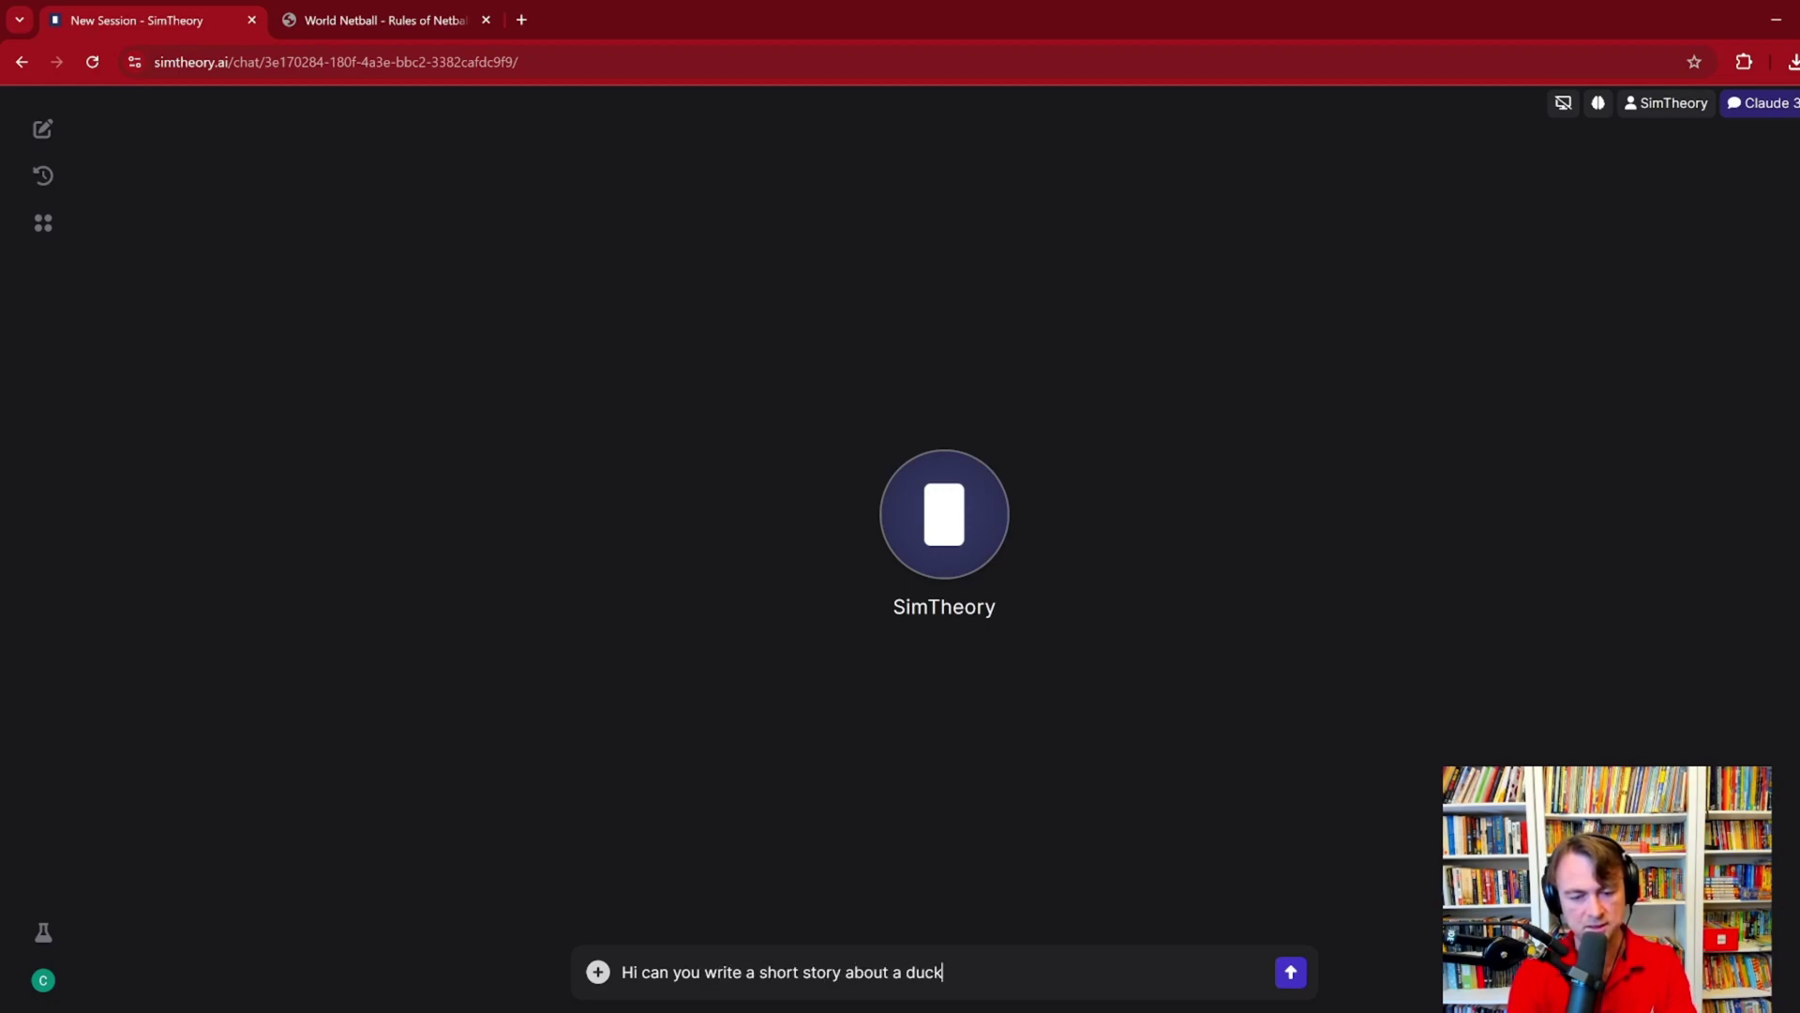
pyautogui.press('Return')
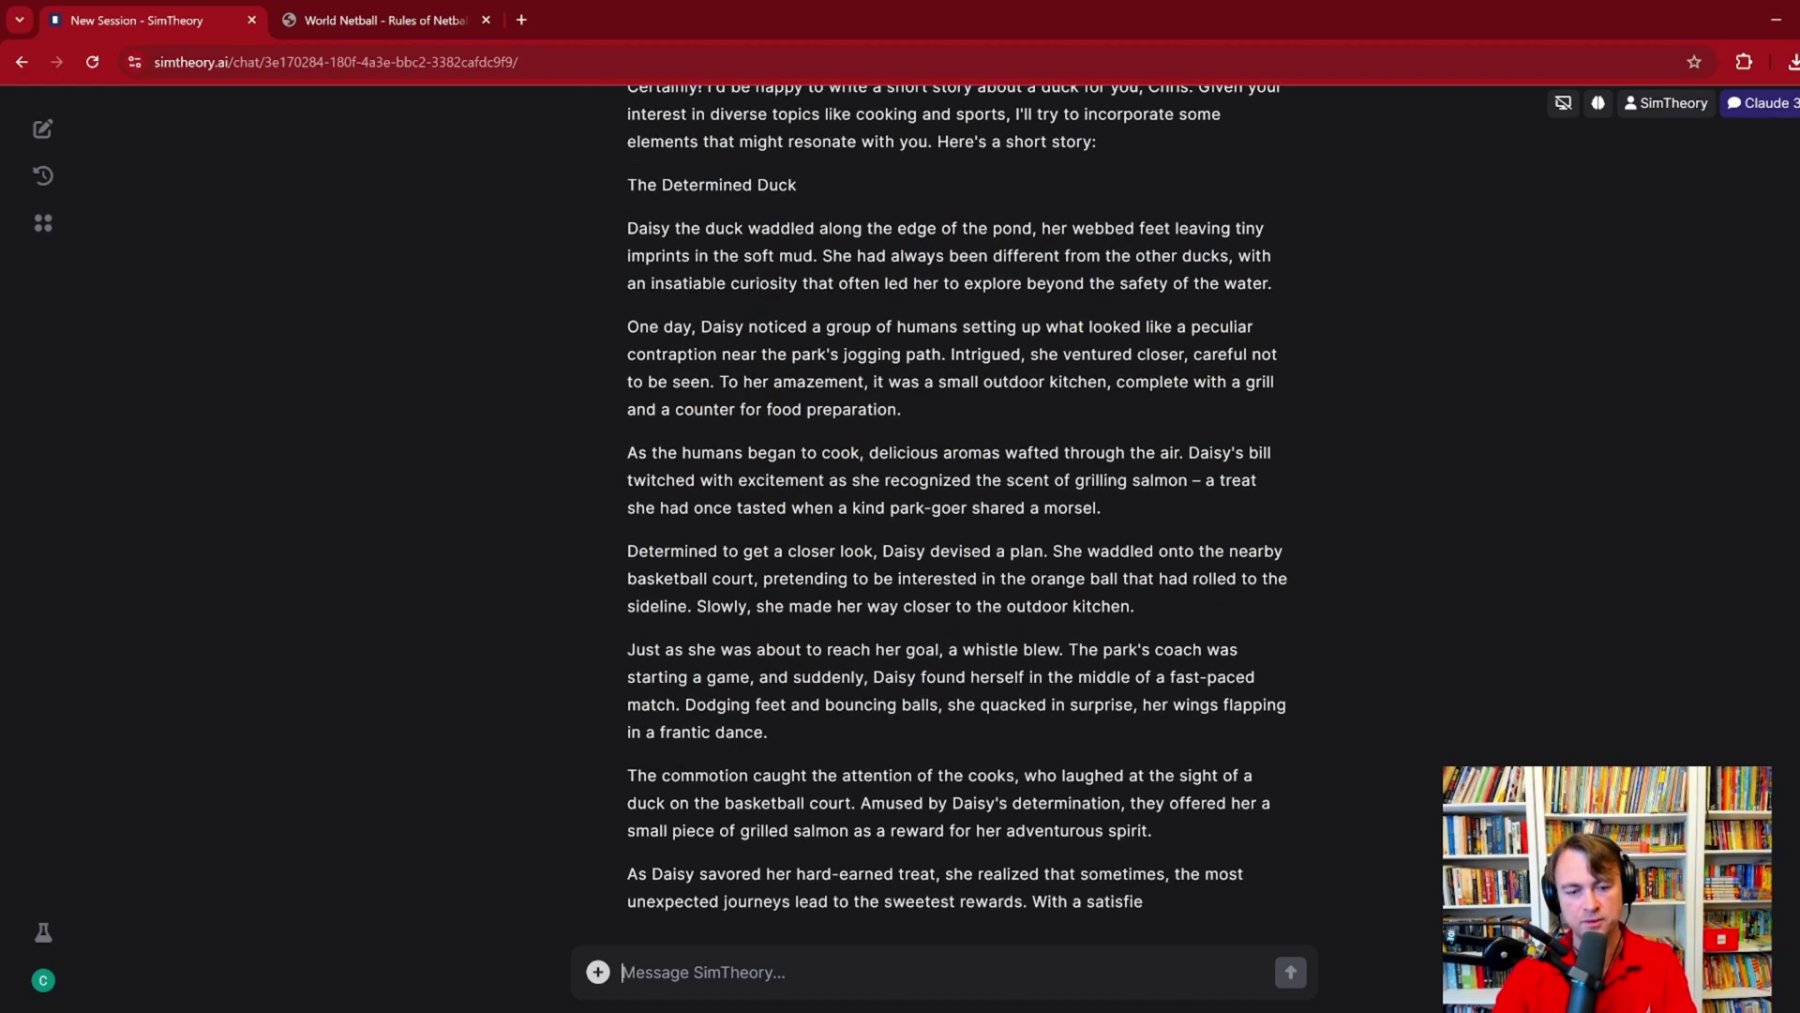
# Step: Switch the chat's AI model to Groq LLAMA3.1 70B Versatile
pyautogui.click(1766, 105)
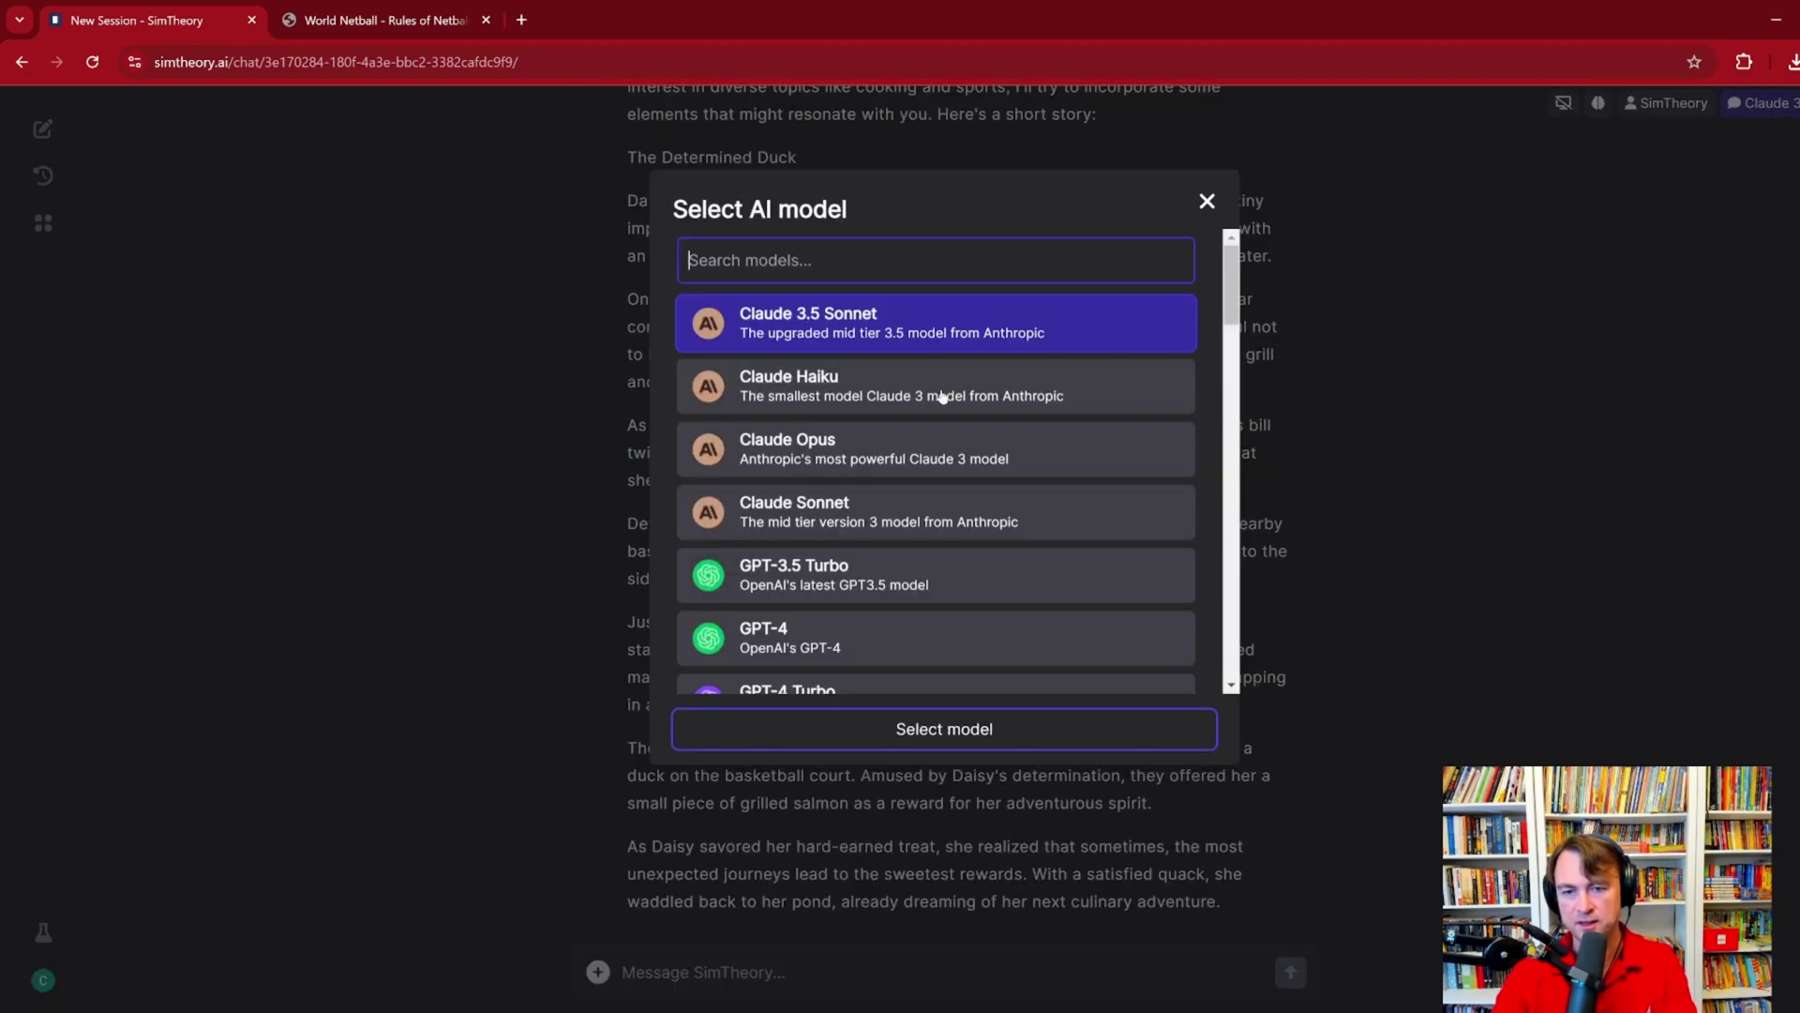
pyautogui.click(1205, 200)
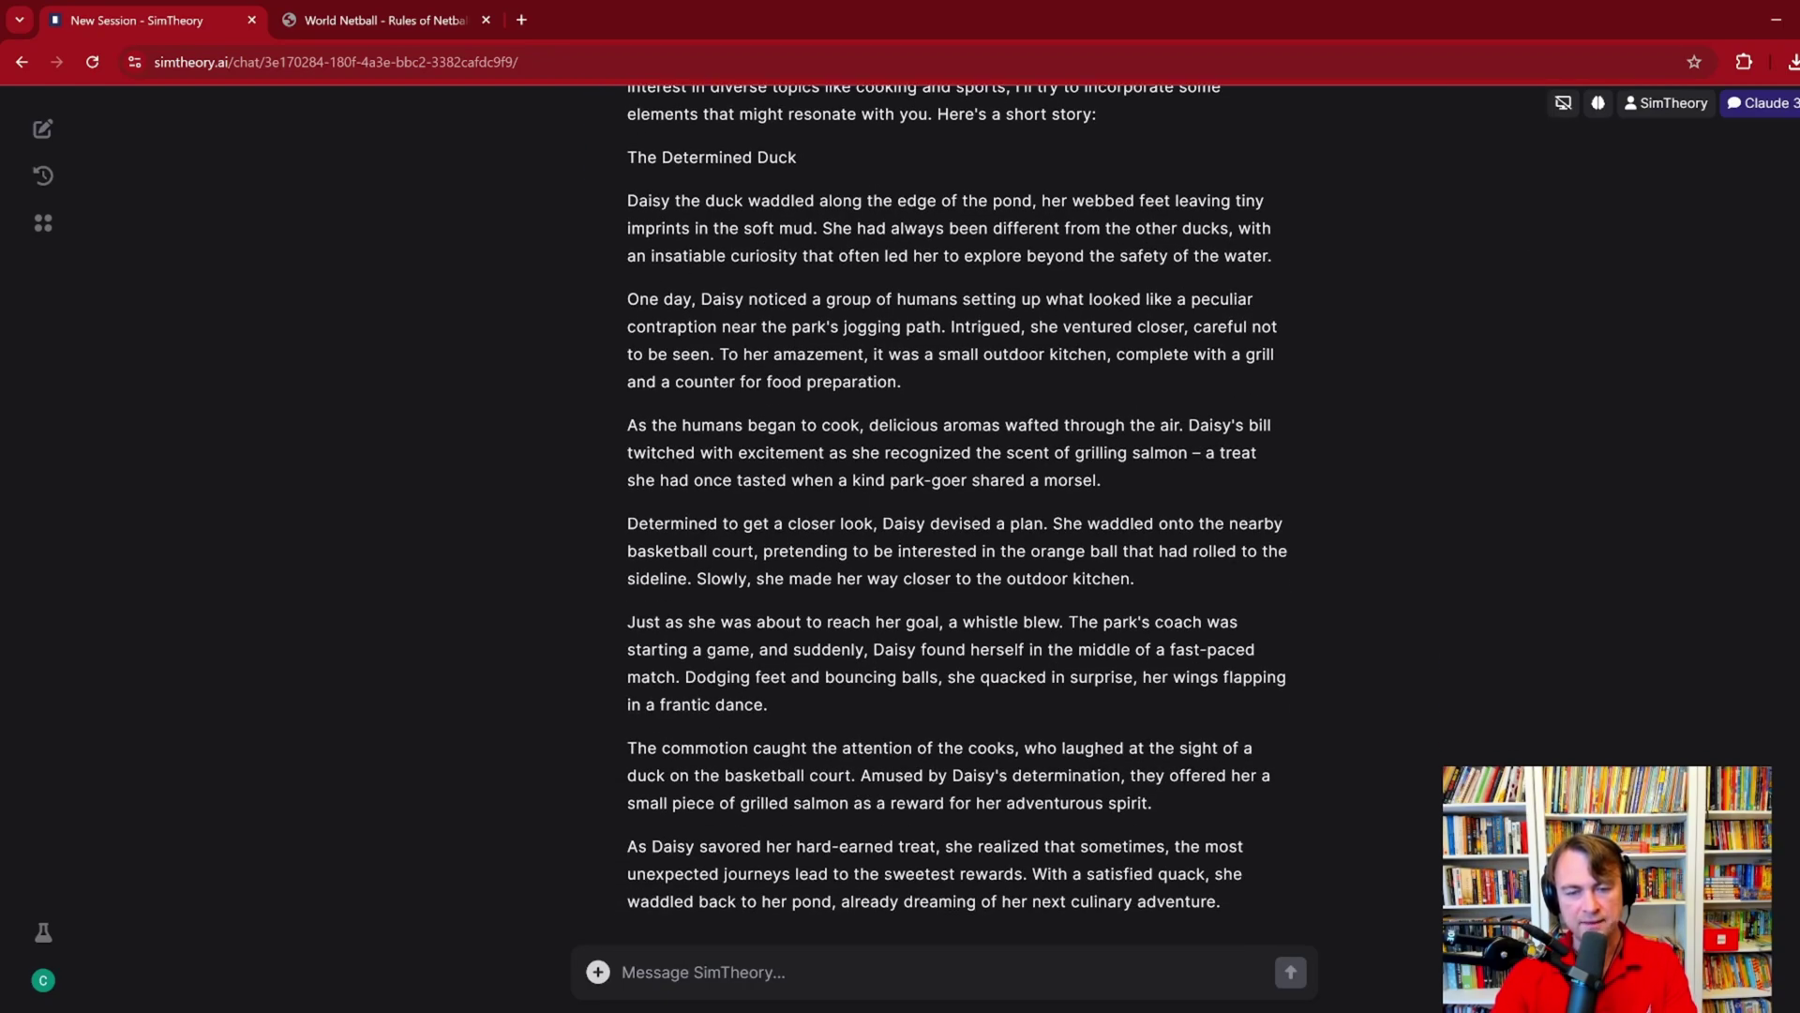
pyautogui.click(1791, 104)
pyautogui.scroll(-5, 890, 531)
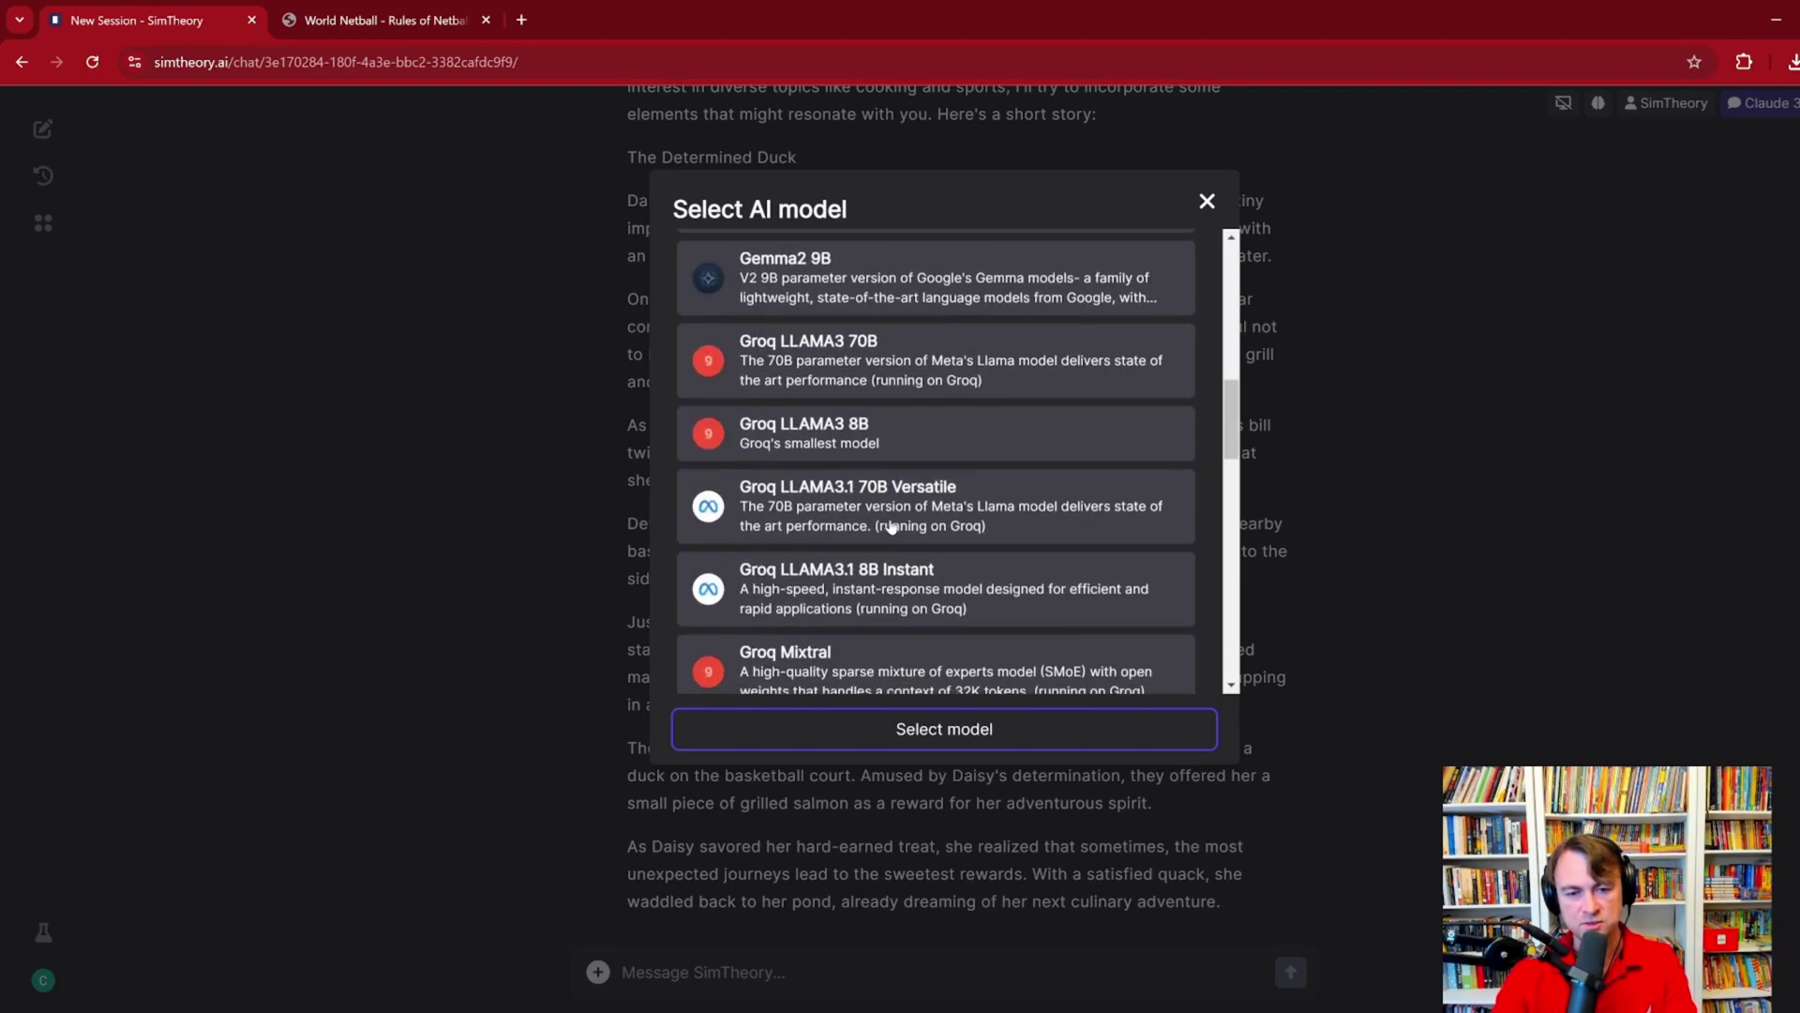
pyautogui.click(779, 523)
pyautogui.click(819, 731)
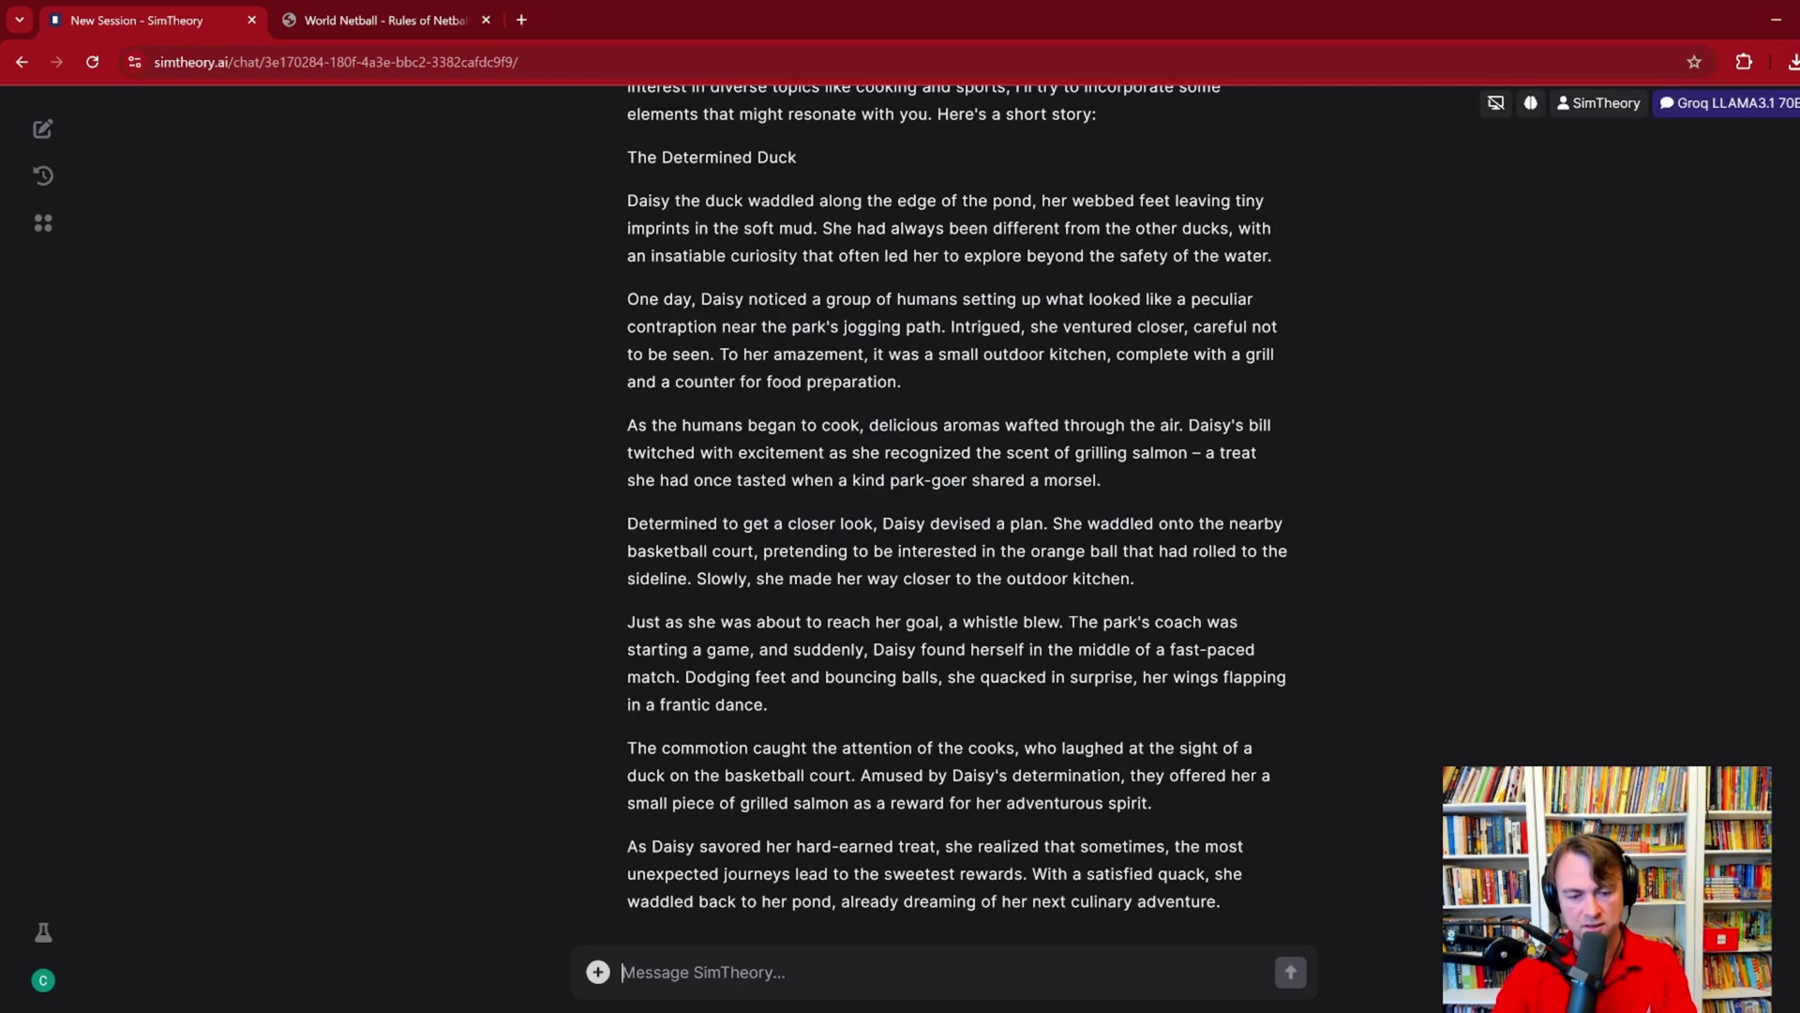
# Step: Send the prompt "Can you write a short story about a duck?" to the current model
pyautogui.write('Can you write ')
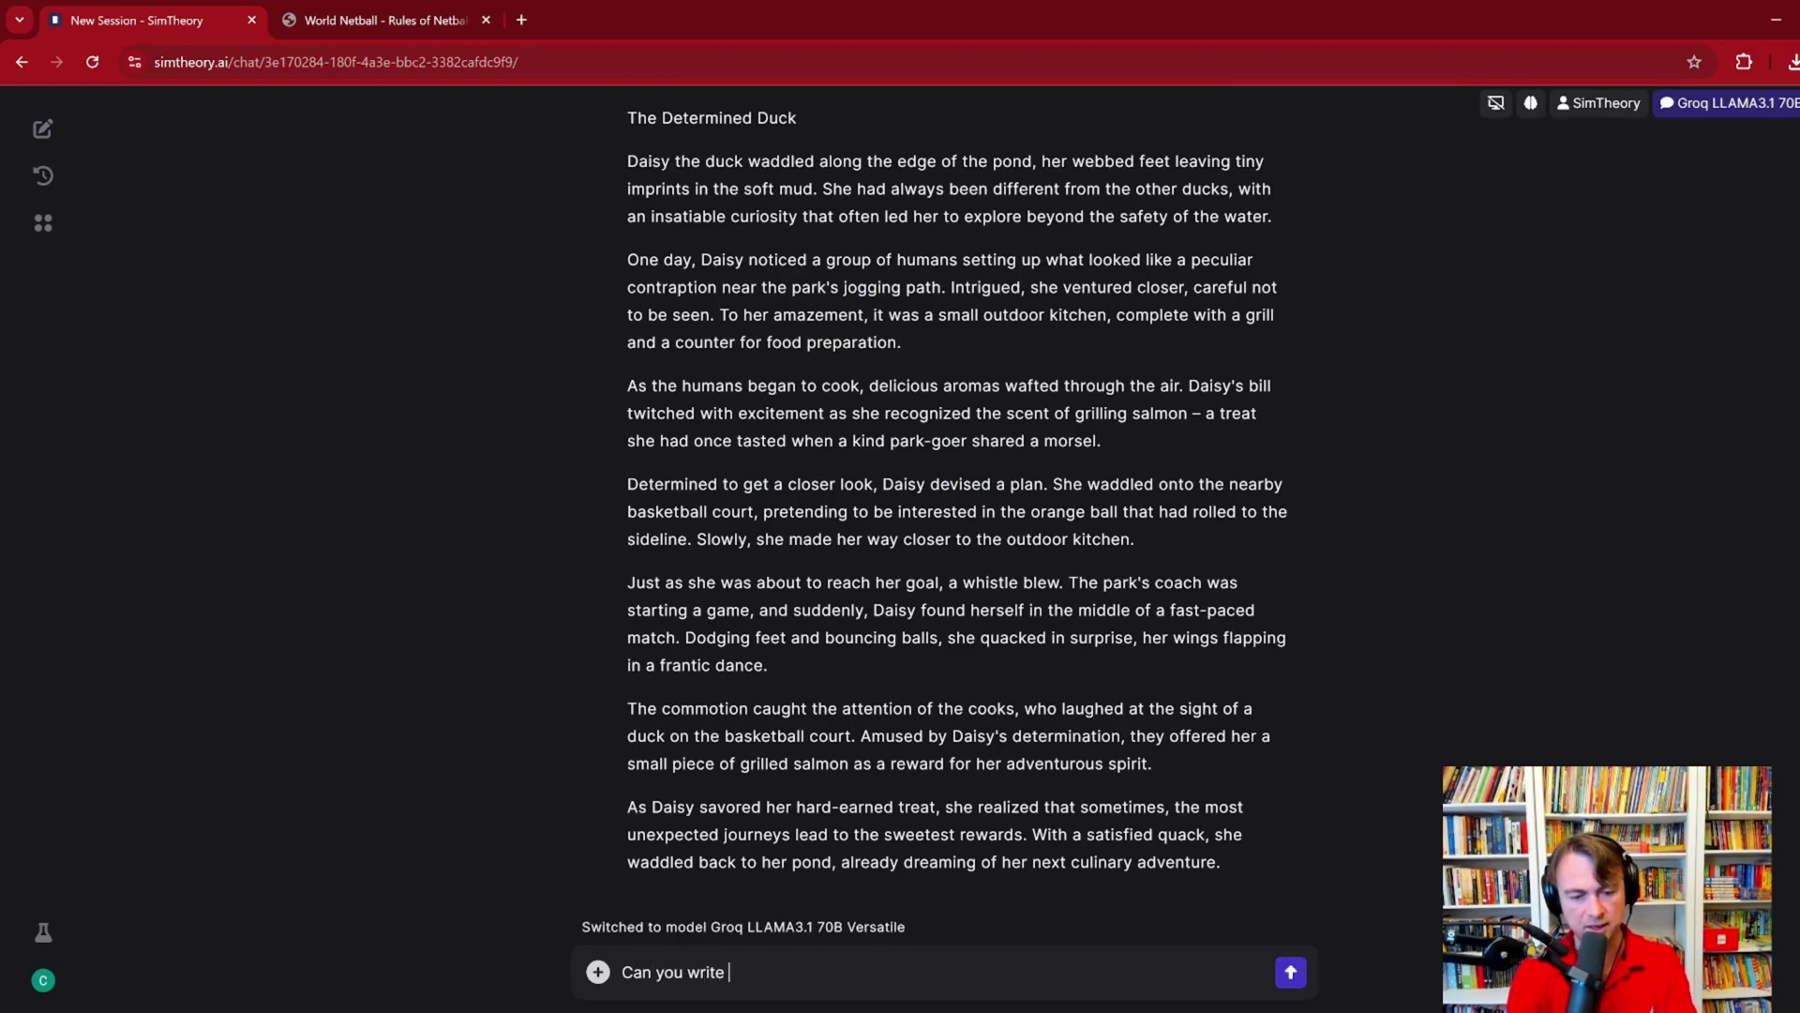
pyautogui.write('a short story about a duck?')
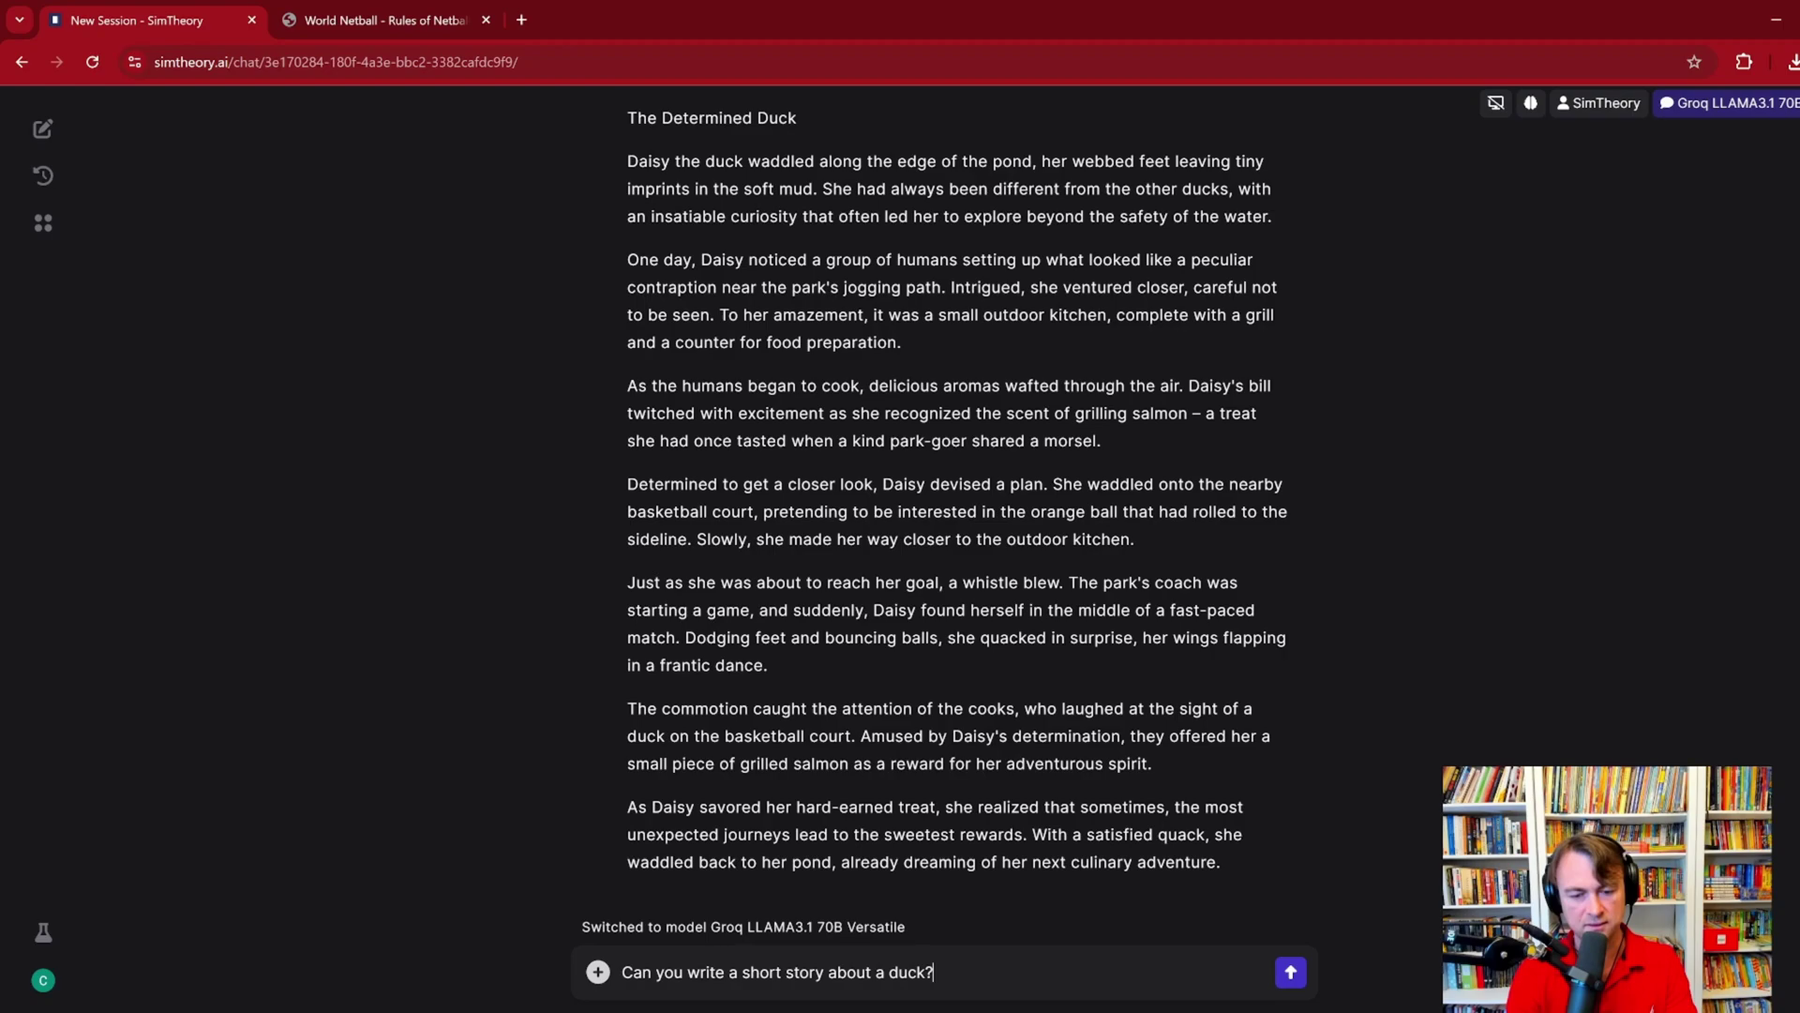
pyautogui.press('Return')
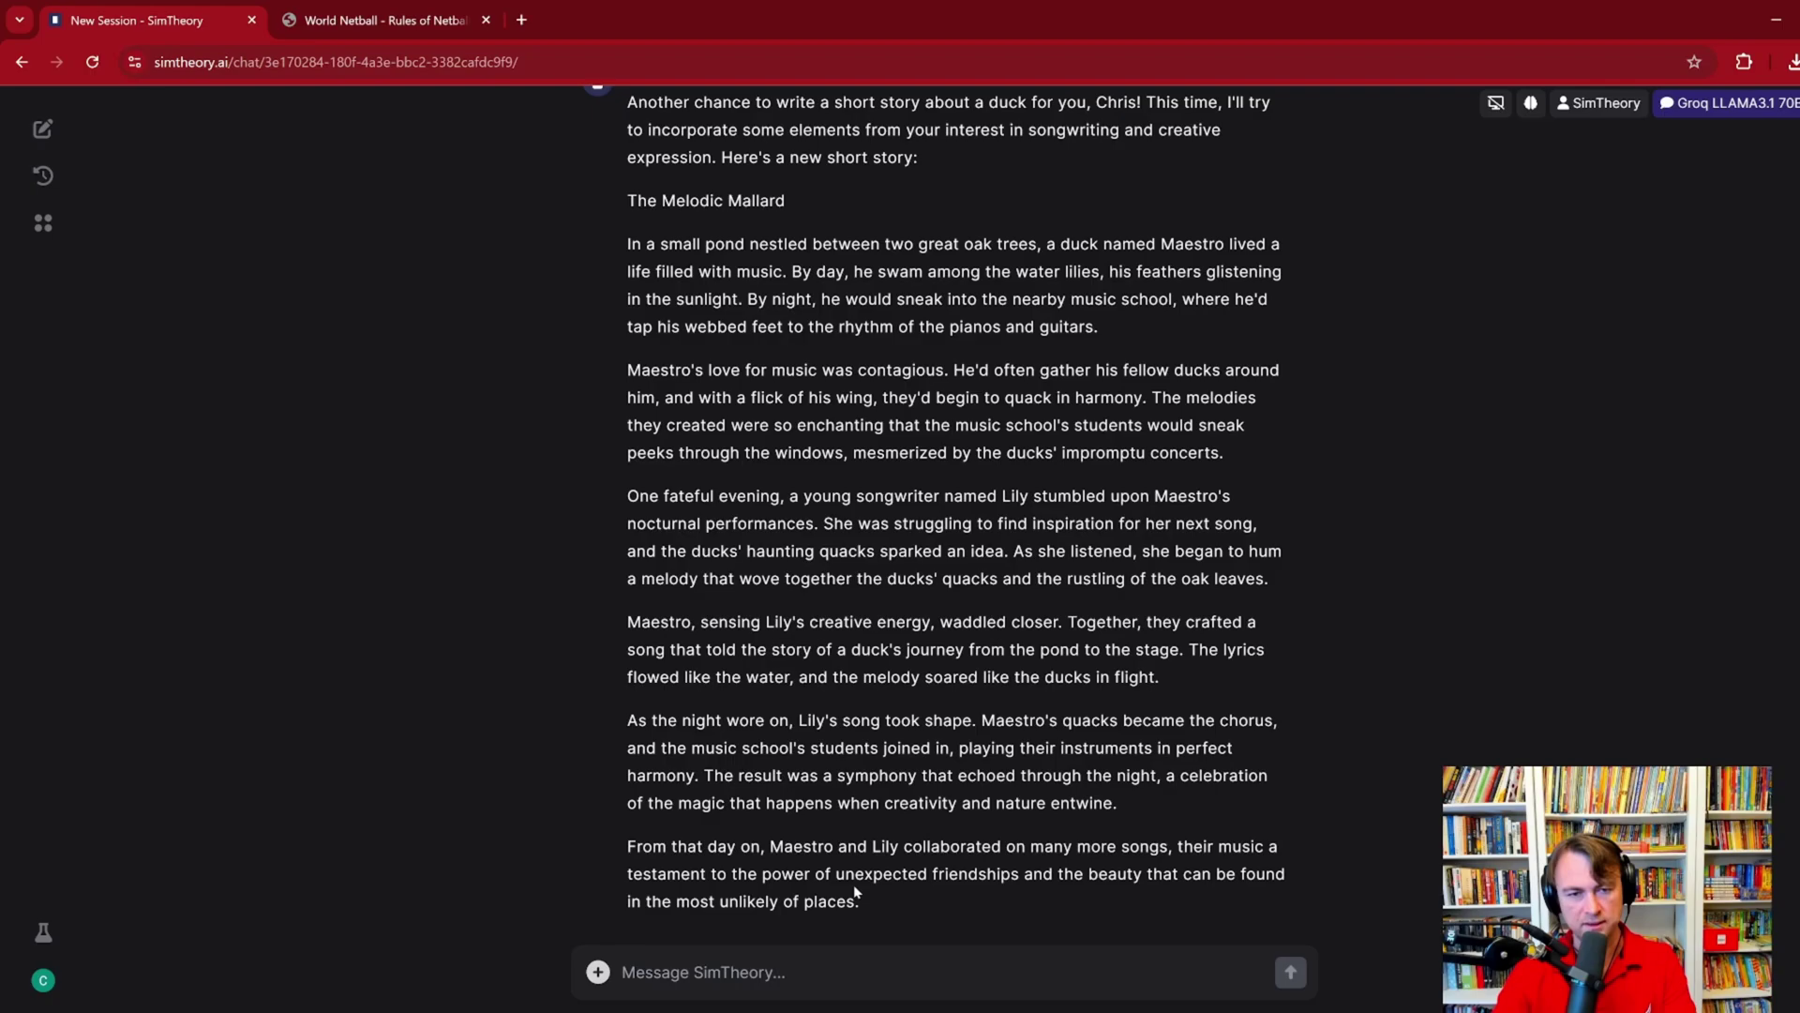
# Step: Review the conversation from its beginning and compare the duck stories written by the two models
pyautogui.scroll(15, 853, 885)
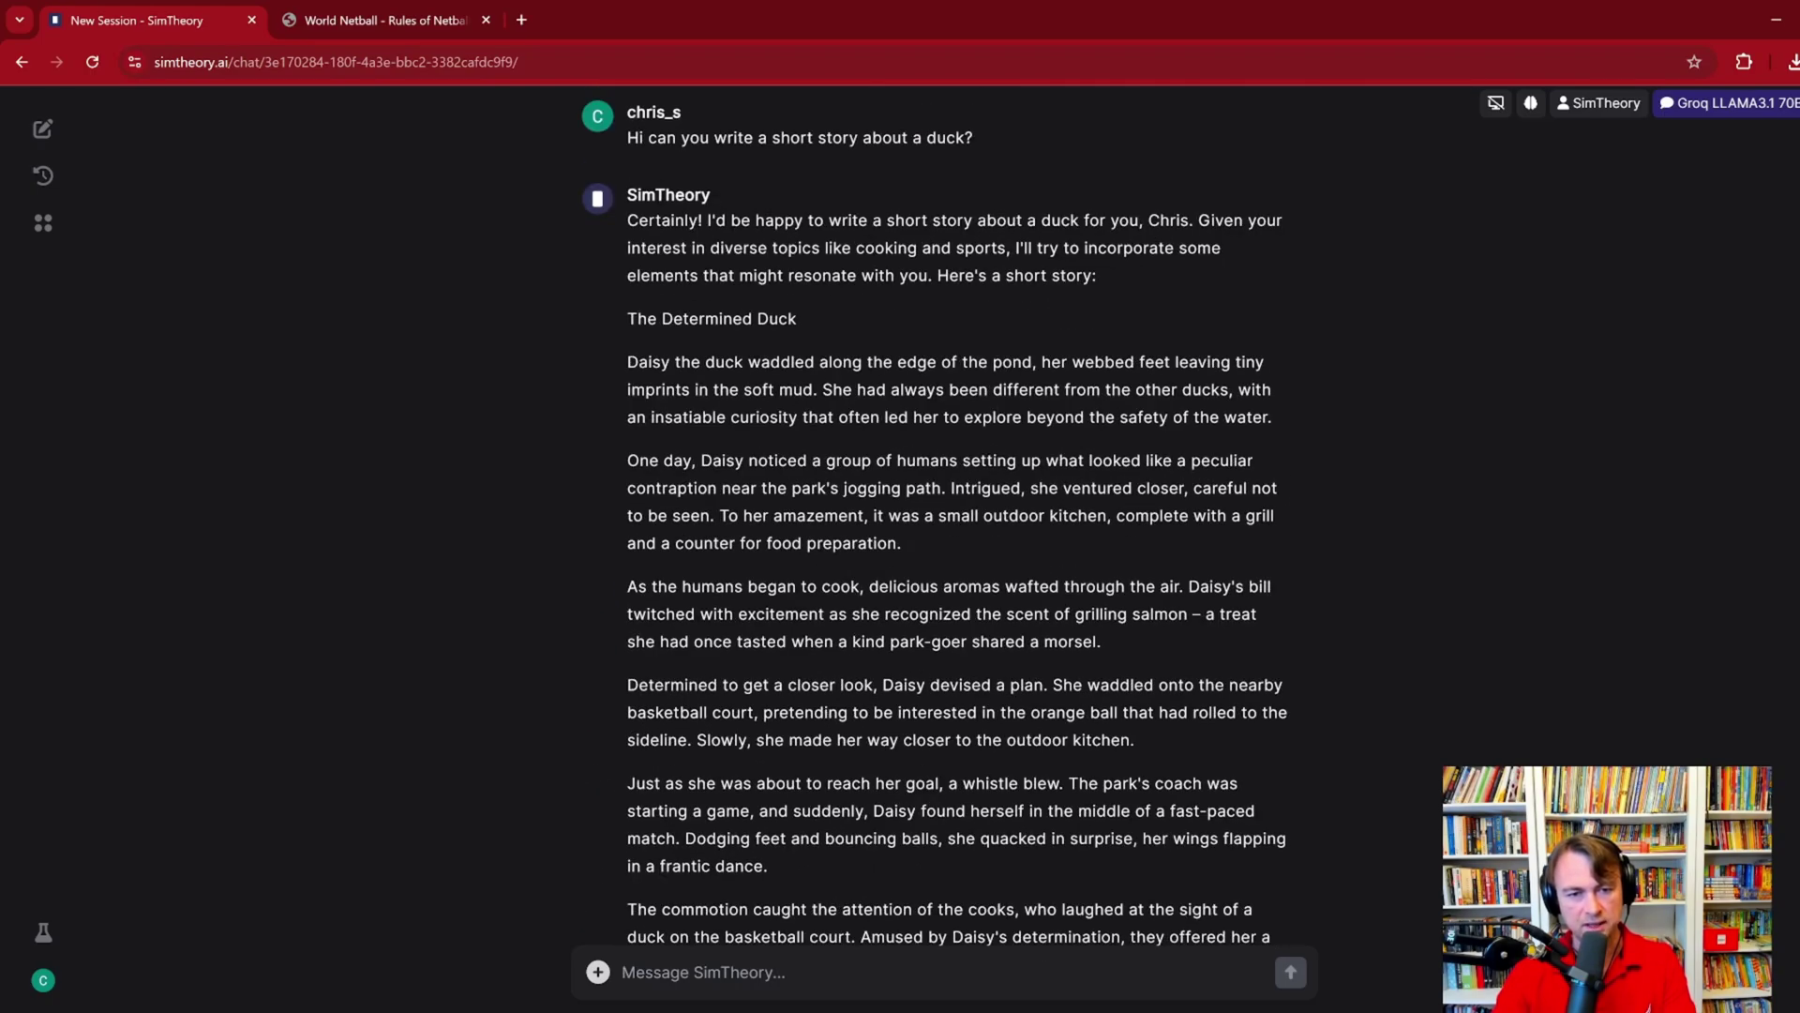
pyautogui.scroll(-10, 853, 885)
pyautogui.moveTo(645, 542); pyautogui.dragTo(793, 902)
pyautogui.click(802, 760)
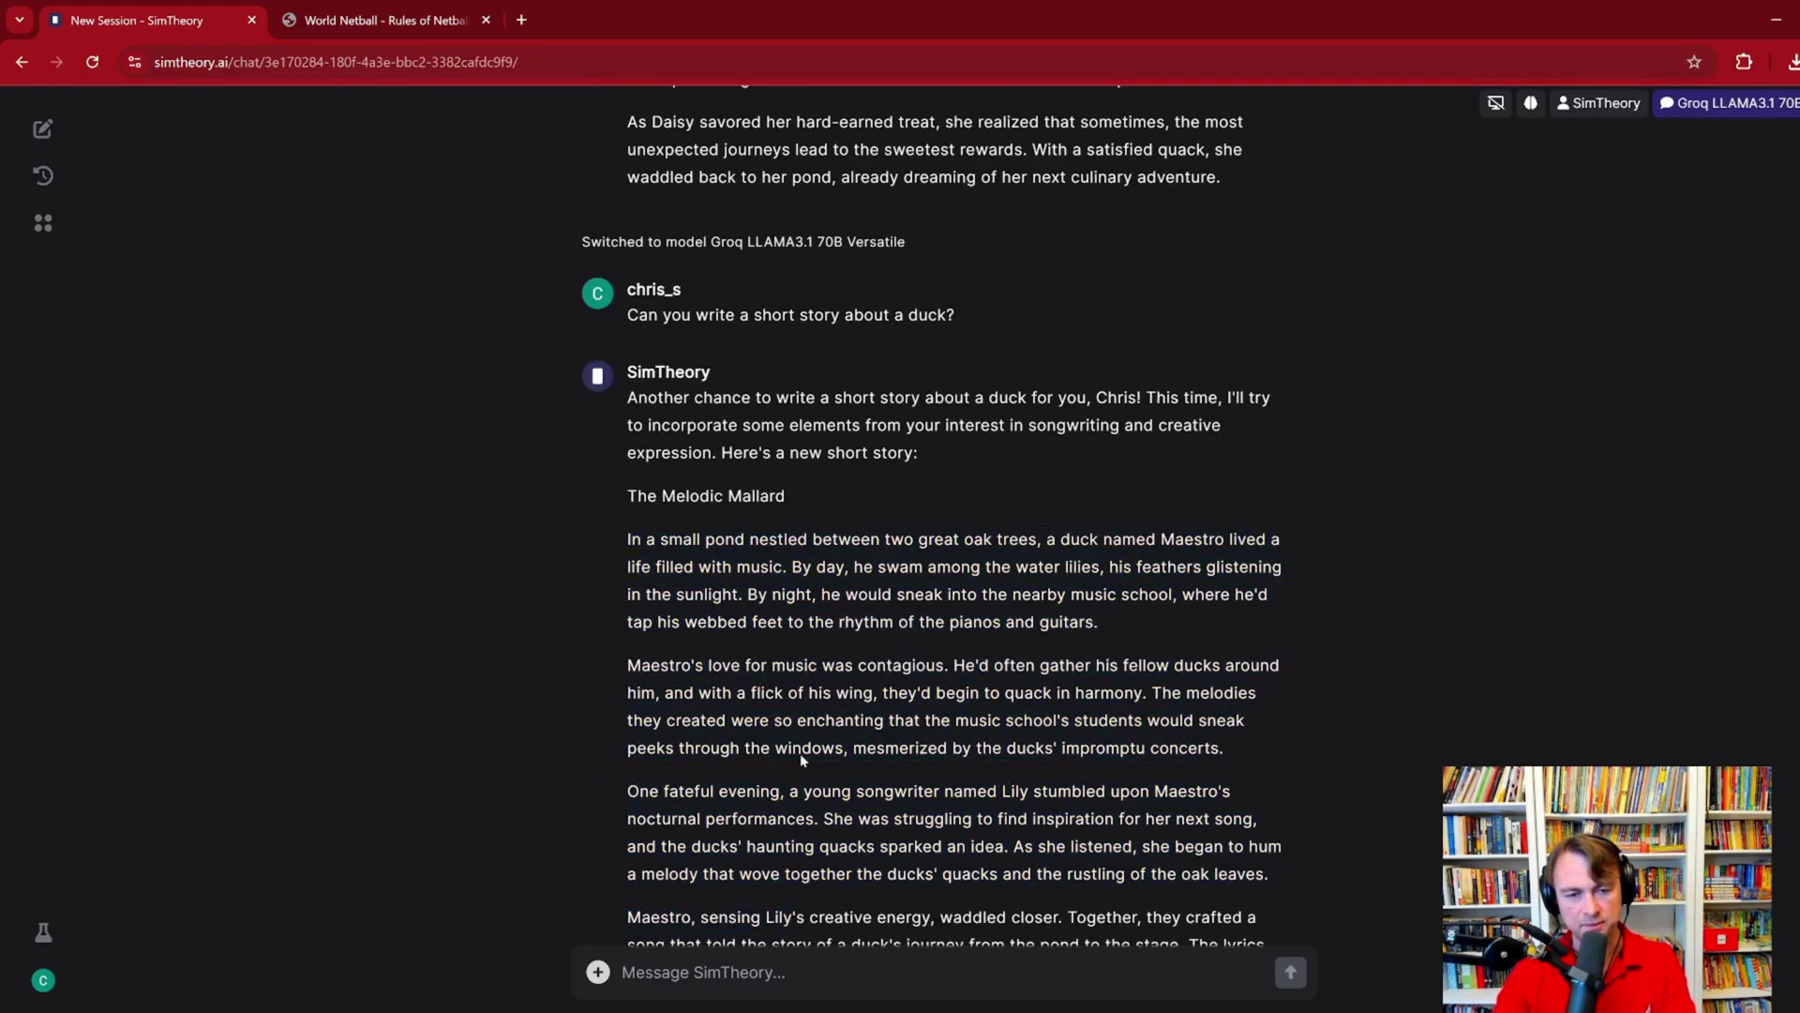
pyautogui.scroll(-3, 801, 760)
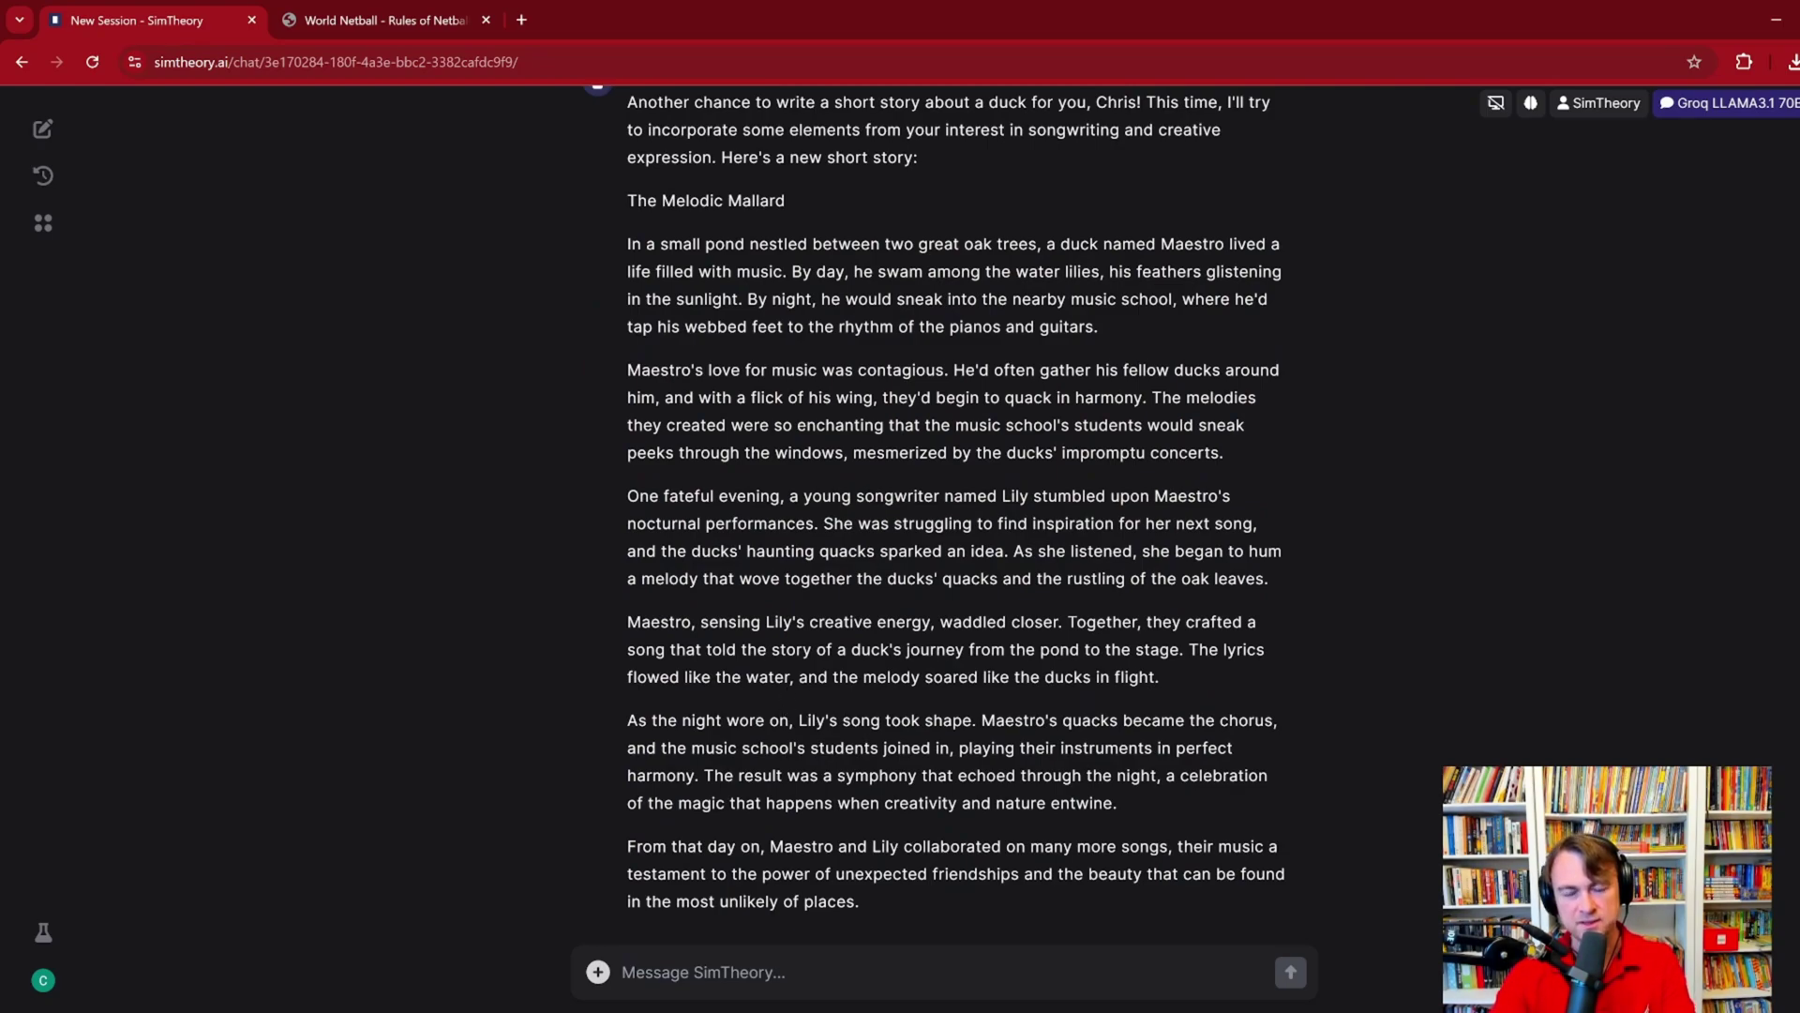
# Step: Examine the range of AI models available in the model selection list, and close it without changing the model
pyautogui.click(1693, 103)
pyautogui.scroll(-3, 1059, 502)
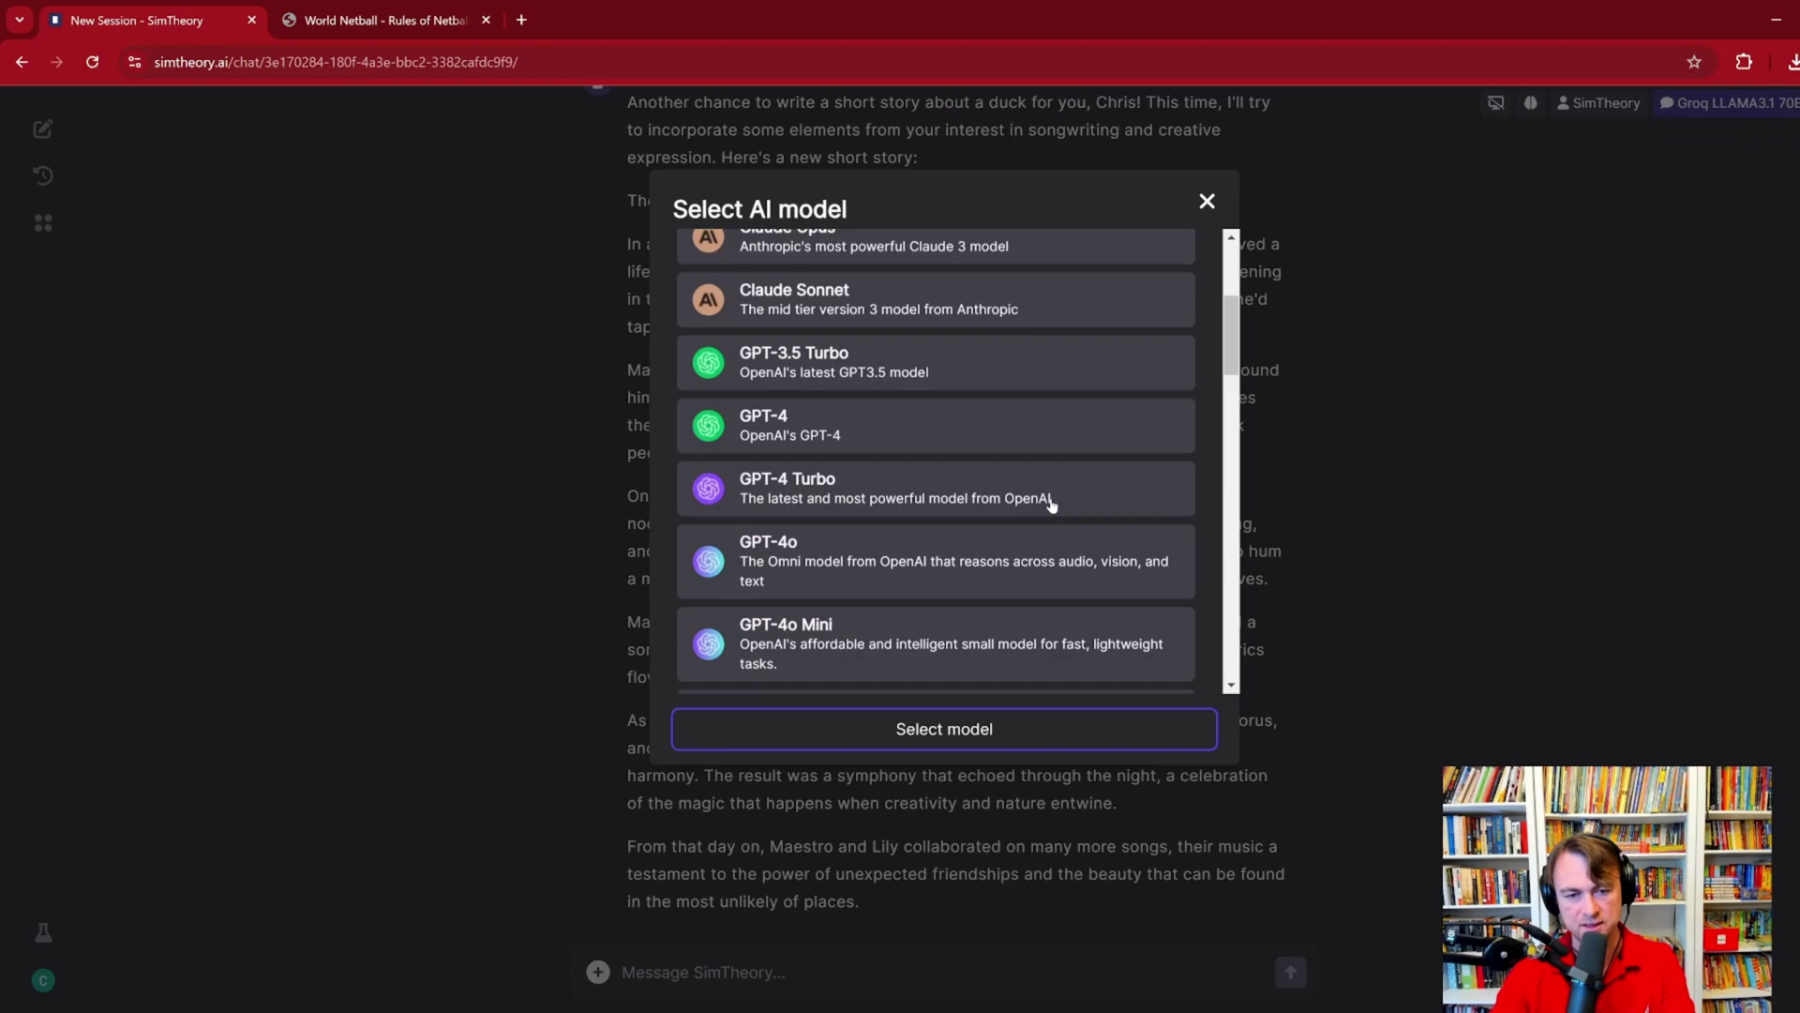
pyautogui.scroll(-6, 1051, 504)
pyautogui.scroll(-5, 1219, 525)
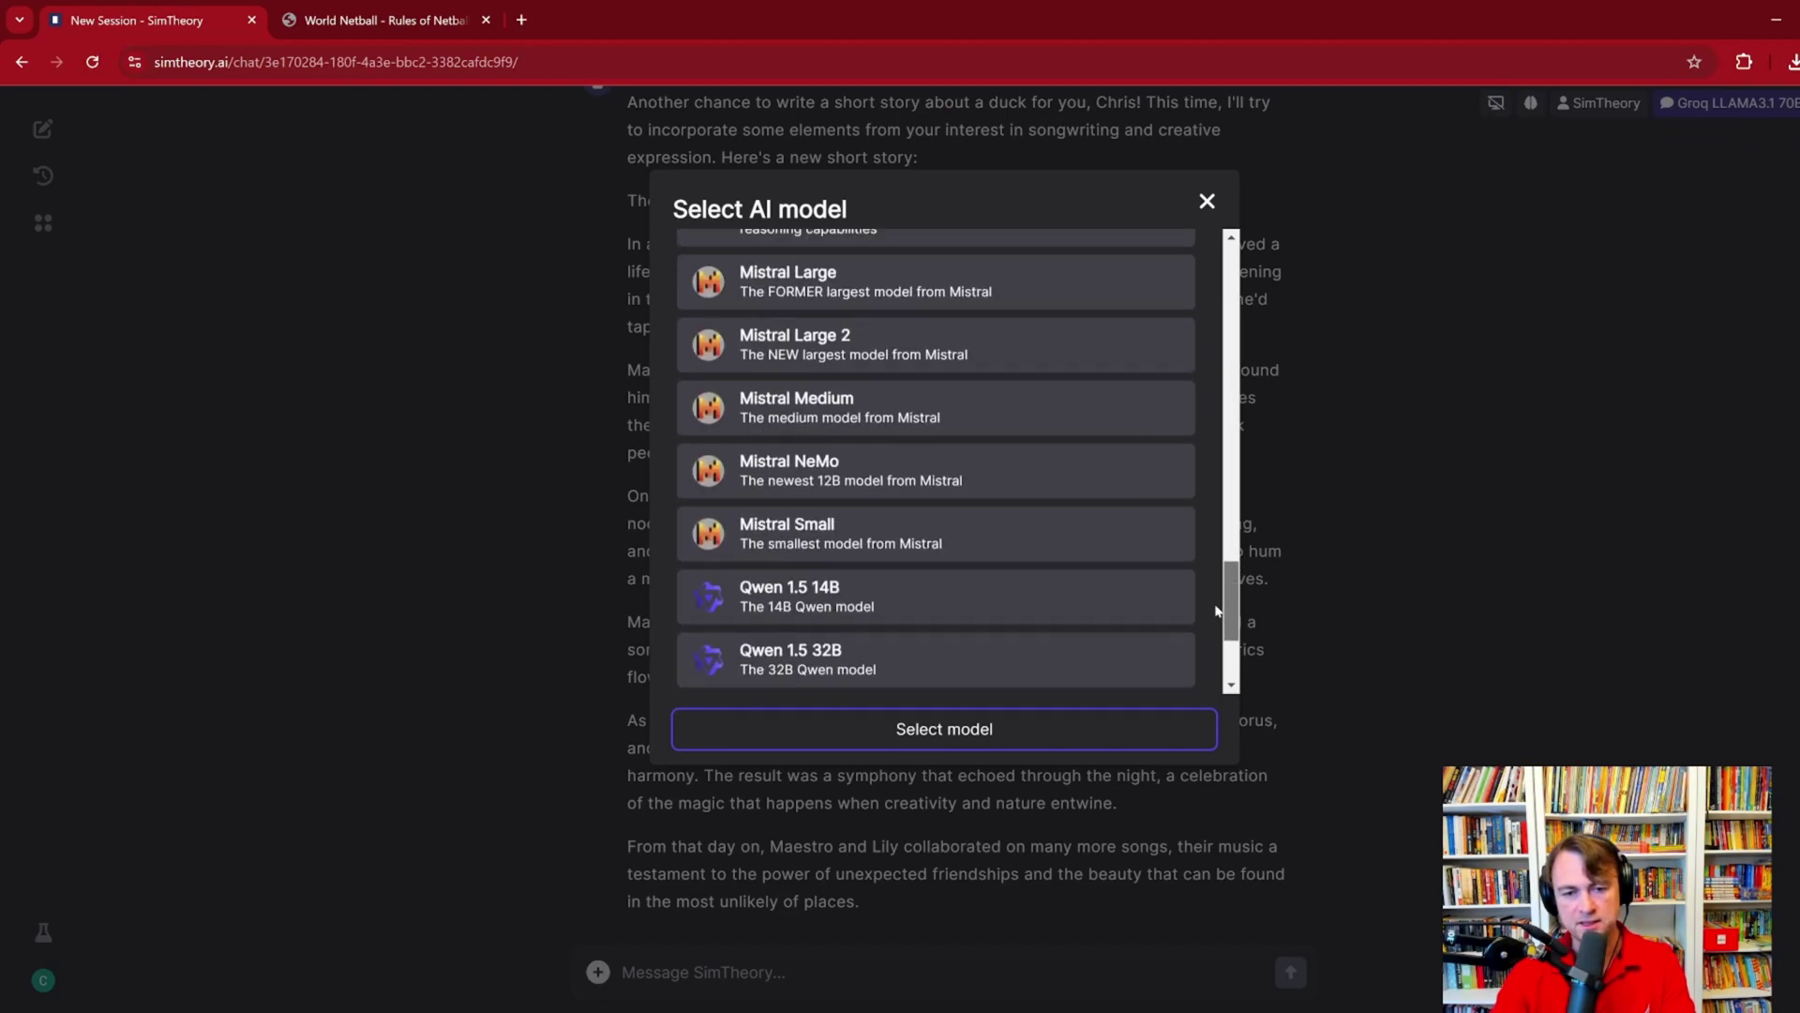
pyautogui.scroll(-3, 1216, 611)
pyautogui.moveTo(1215, 628); pyautogui.dragTo(1218, 248)
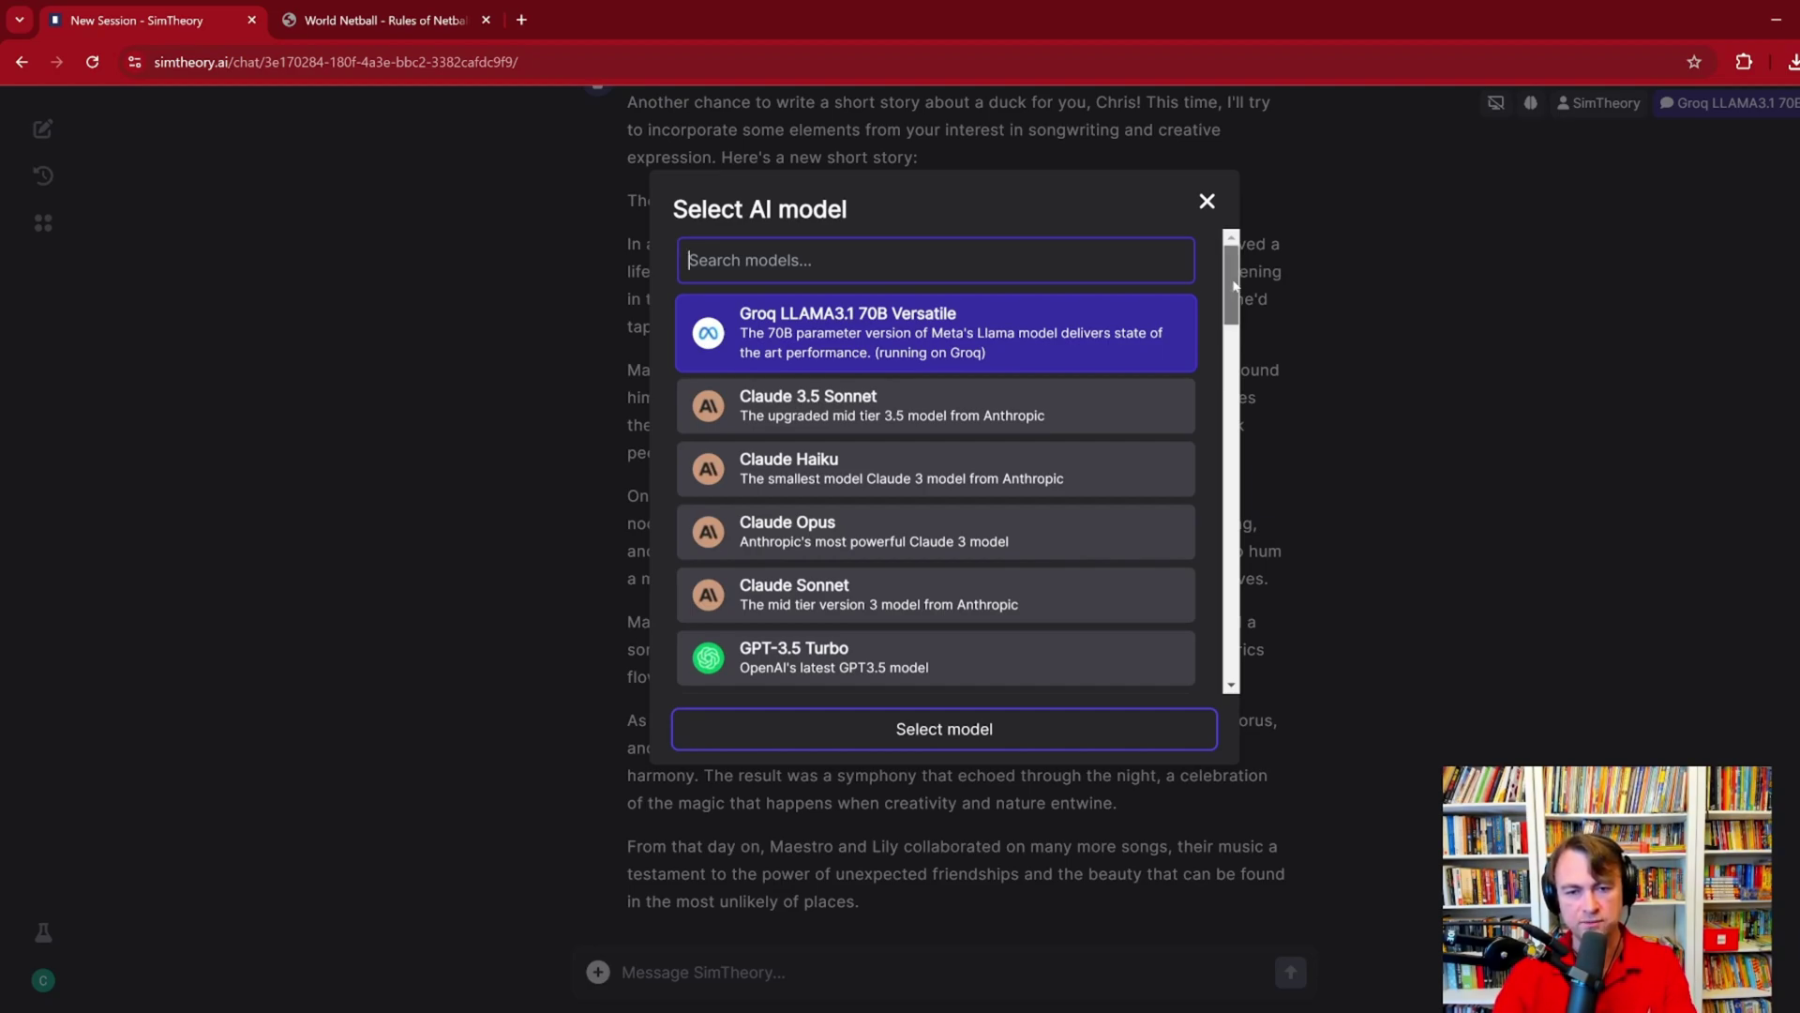
pyautogui.moveTo(1229, 271); pyautogui.dragTo(1198, 670)
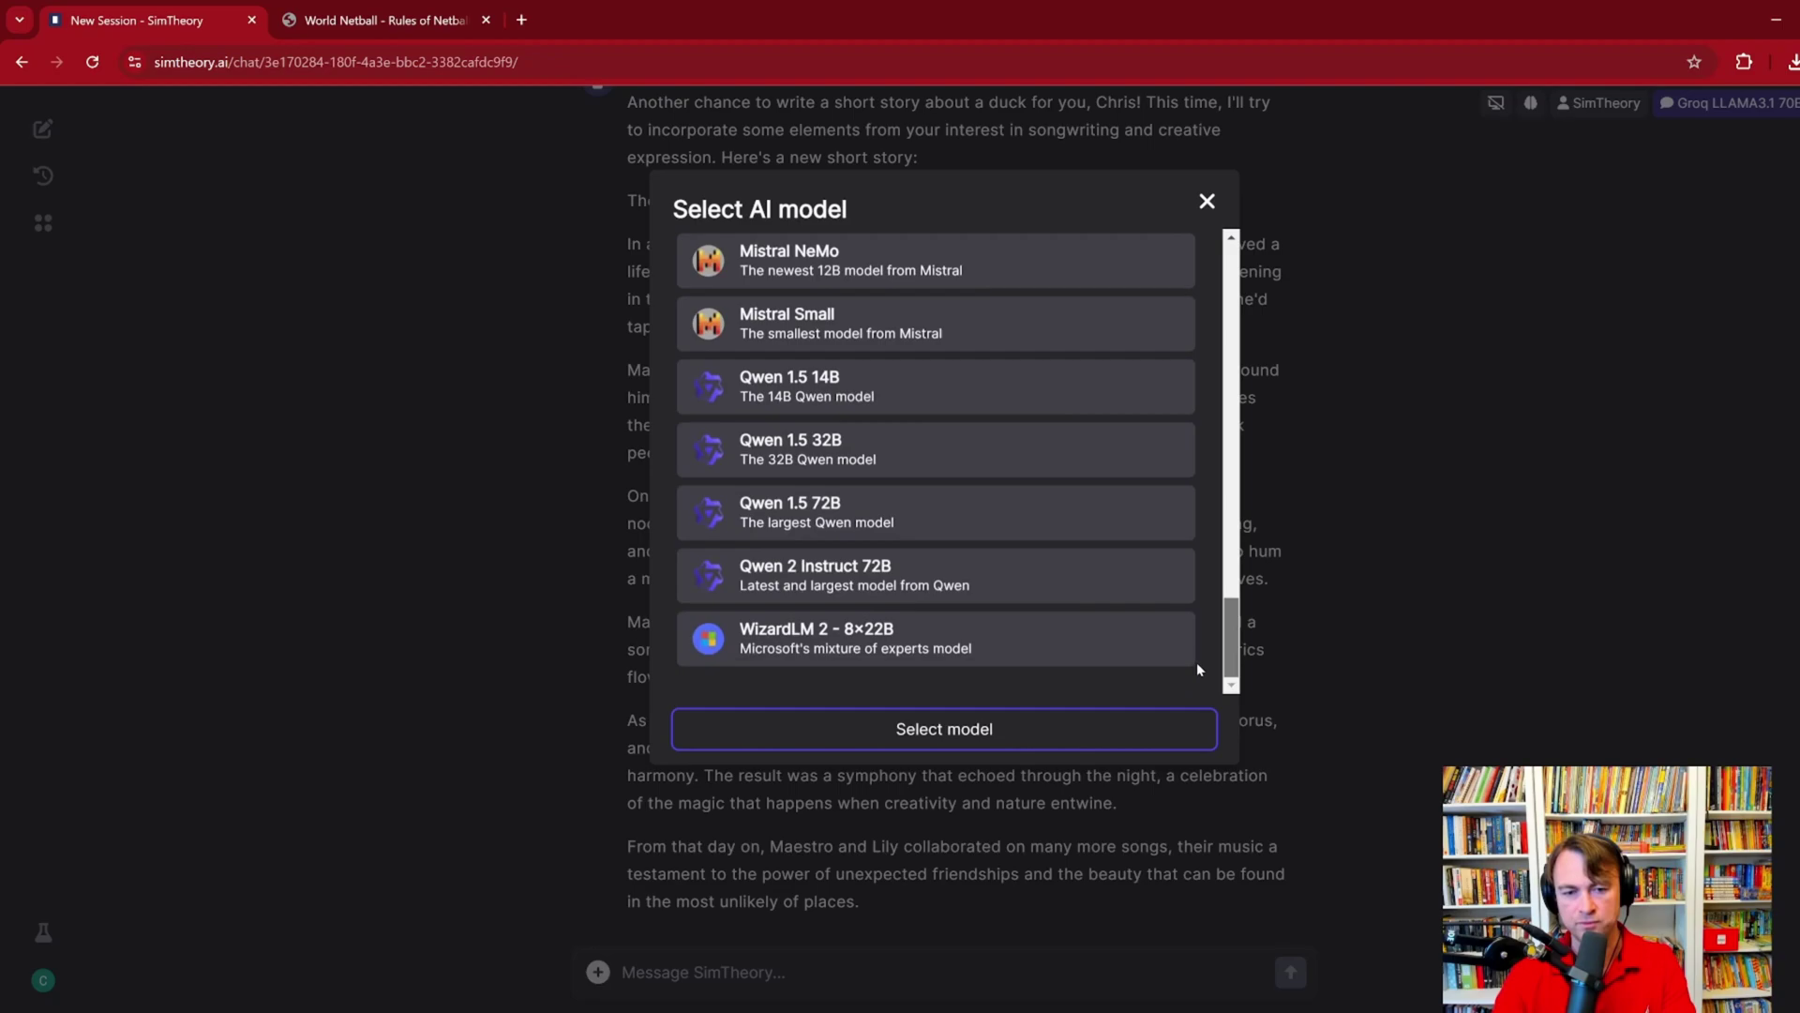
pyautogui.moveTo(1240, 614); pyautogui.dragTo(1231, 271)
pyautogui.click(1207, 201)
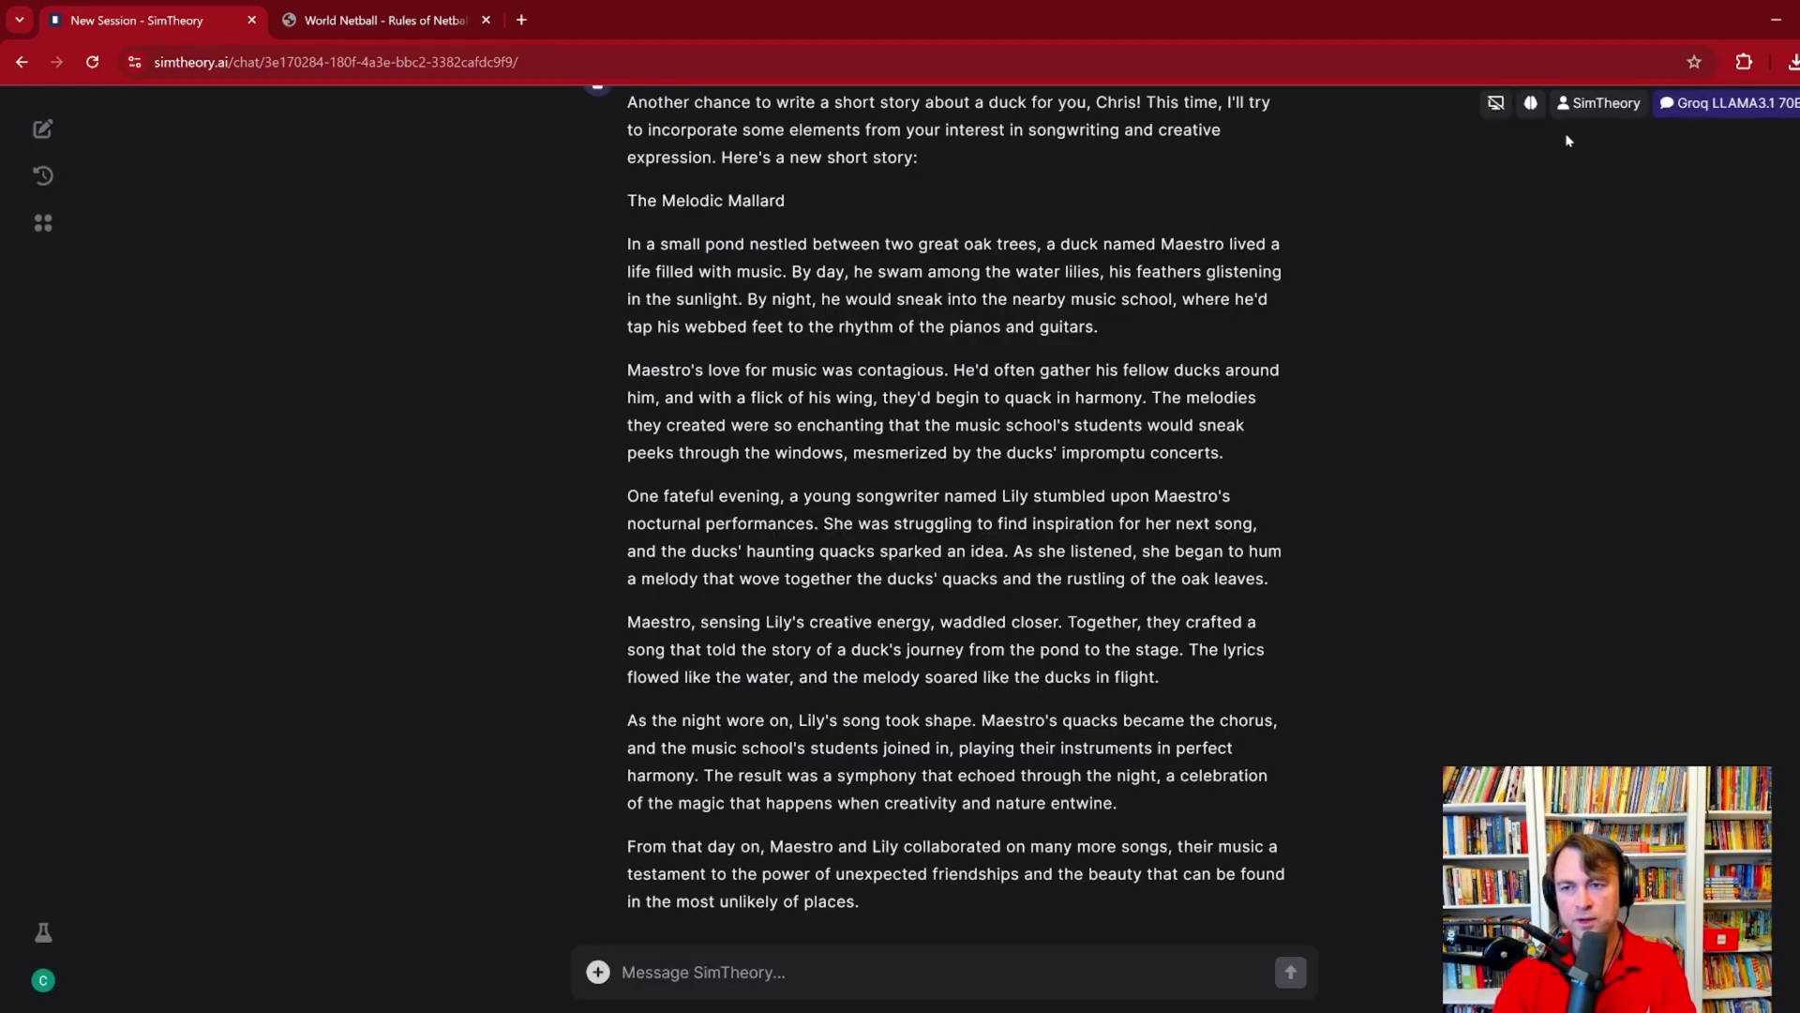
# Step: Switch the chat's agent from SimTheory to the Business Coach agent
pyautogui.click(1597, 102)
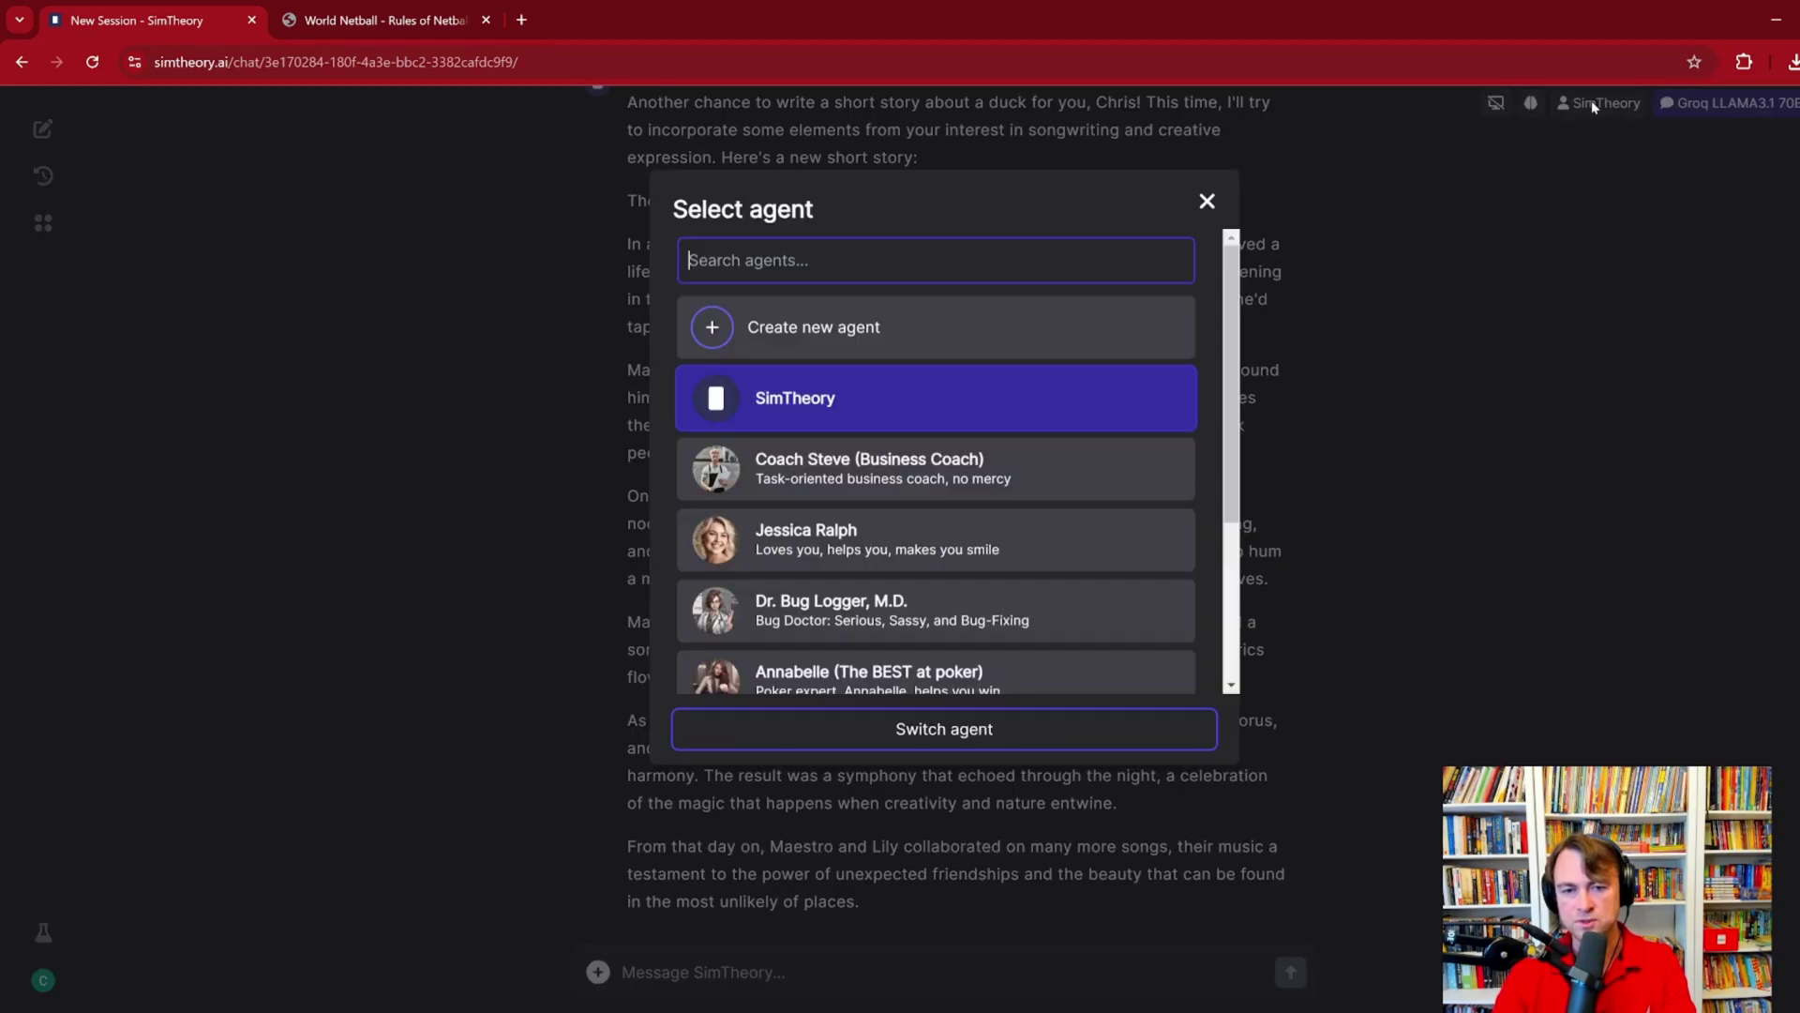
pyautogui.click(990, 477)
pyautogui.click(947, 729)
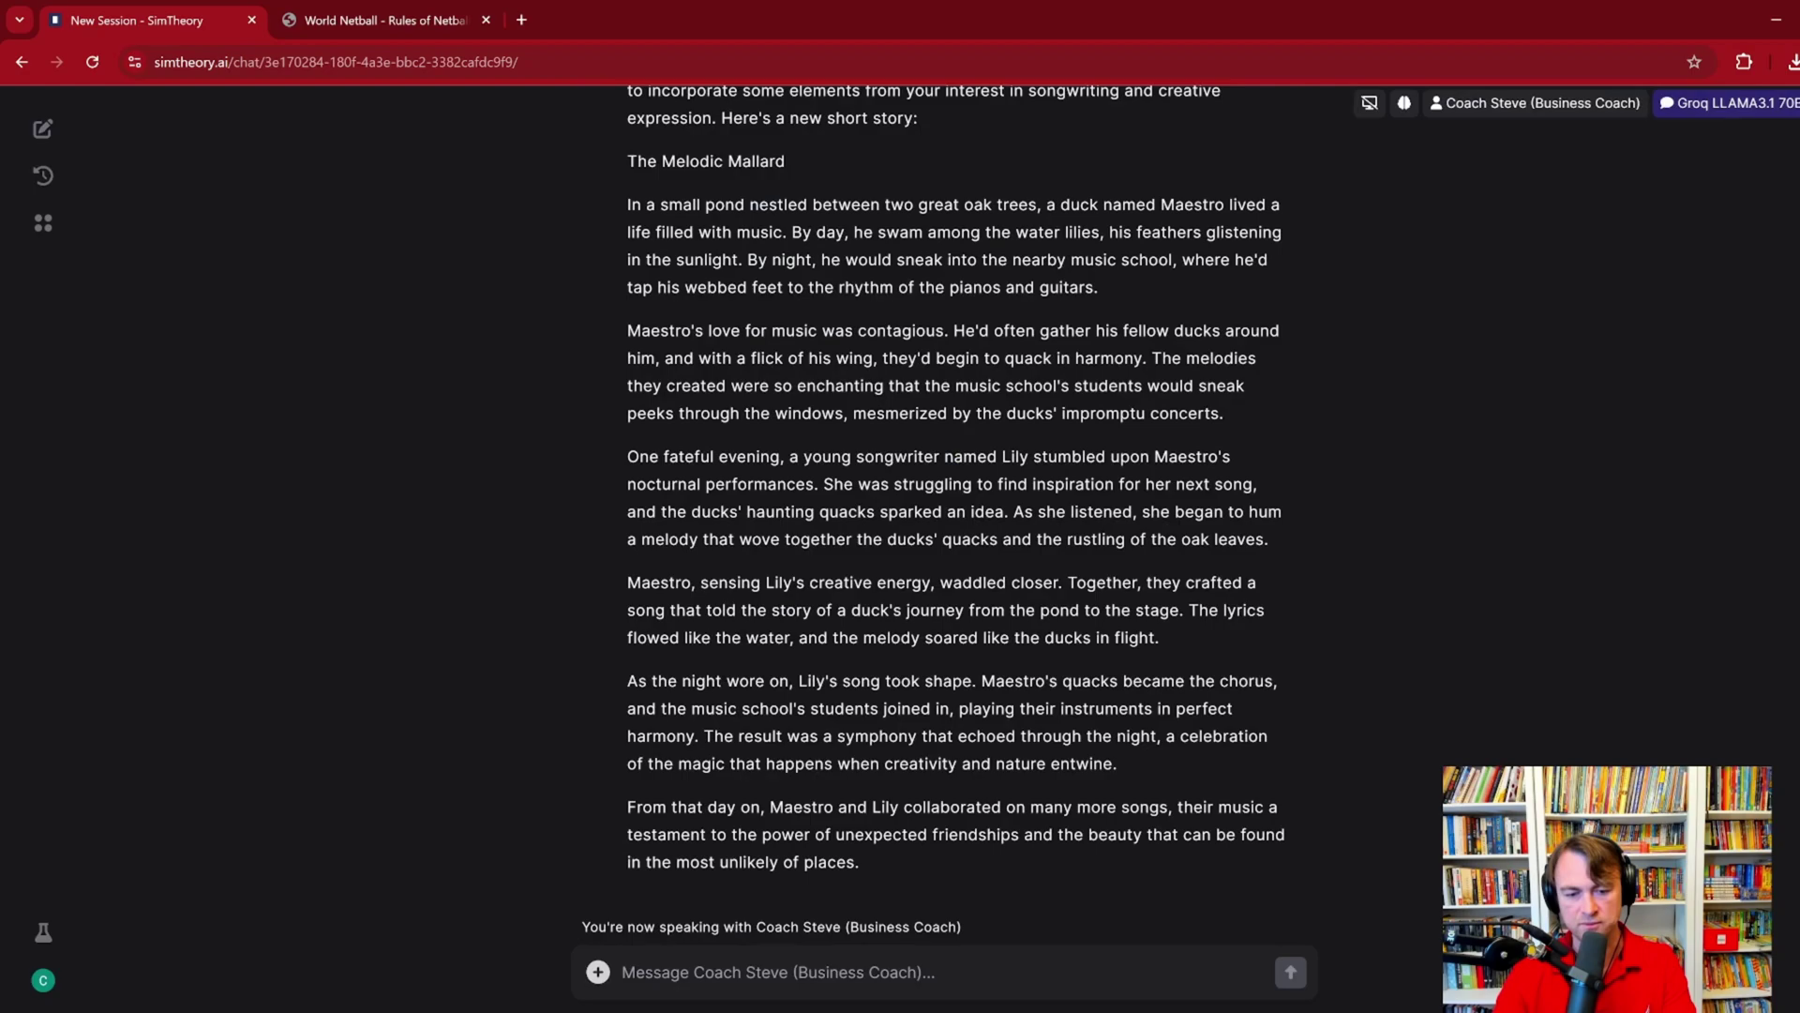
# Step: Switch the chat's AI model to Gemini 1.5 Pro
pyautogui.click(1730, 103)
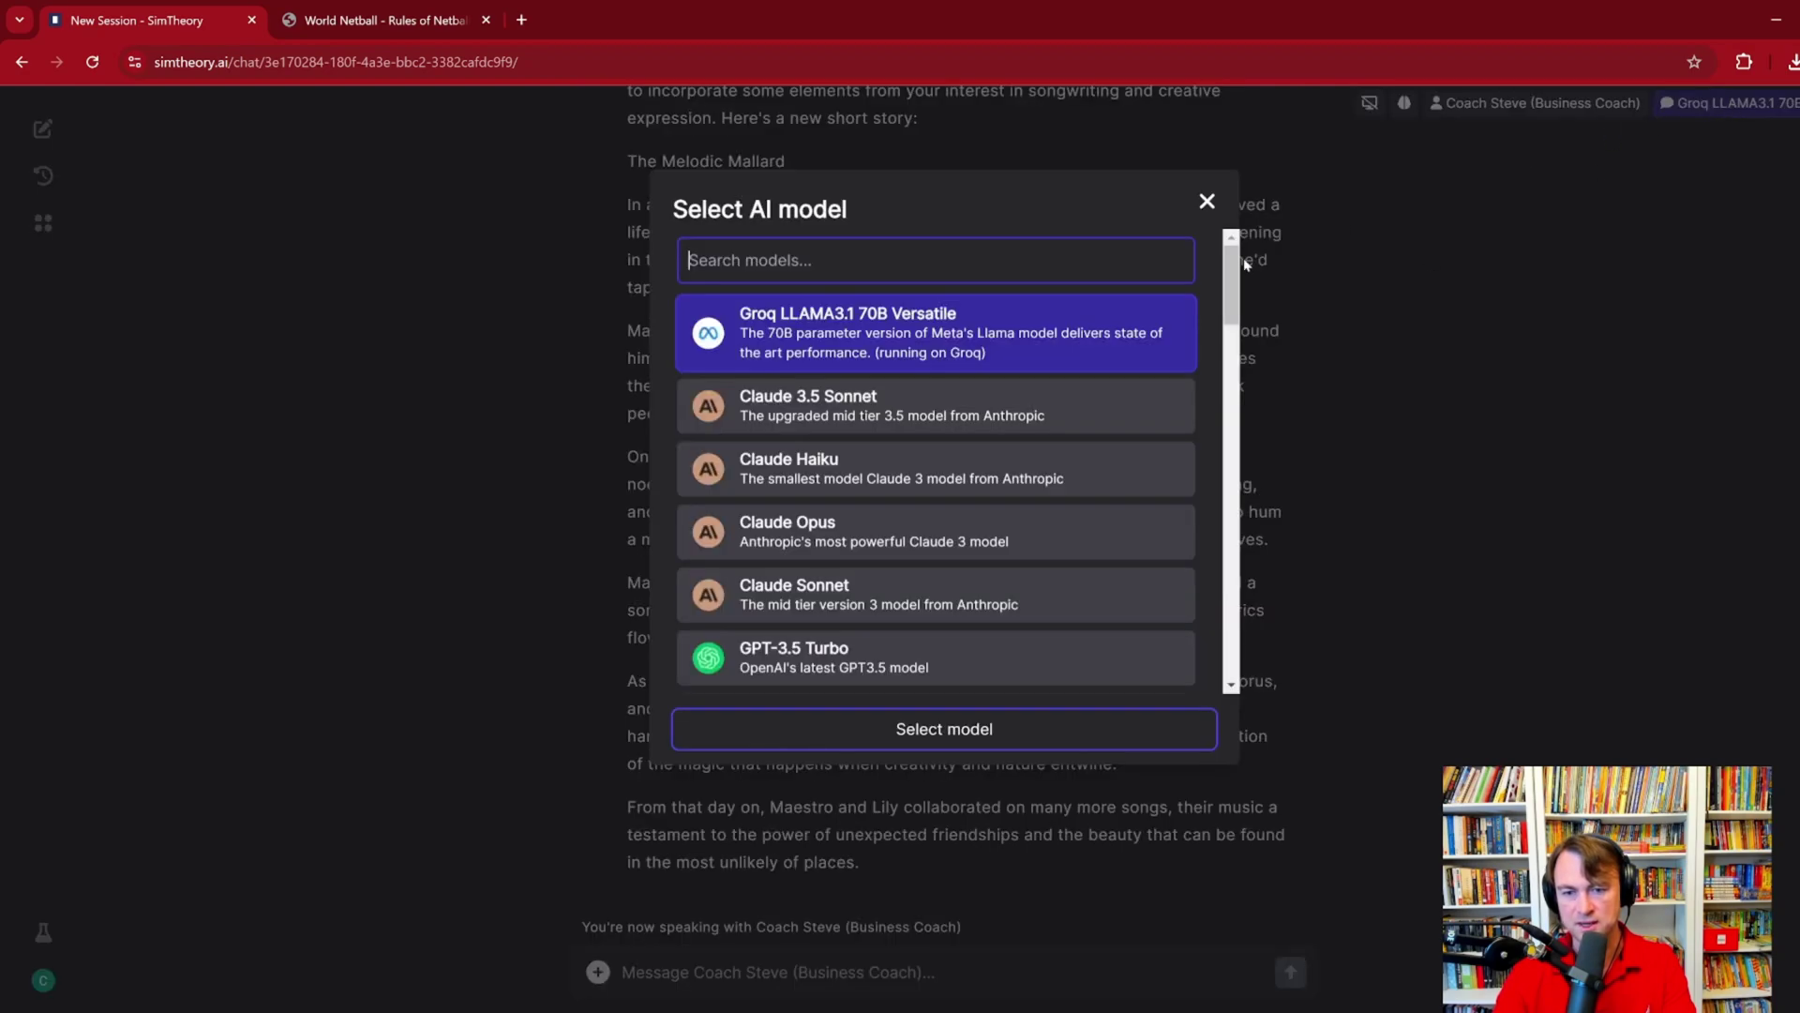
pyautogui.scroll(-5, 971, 421)
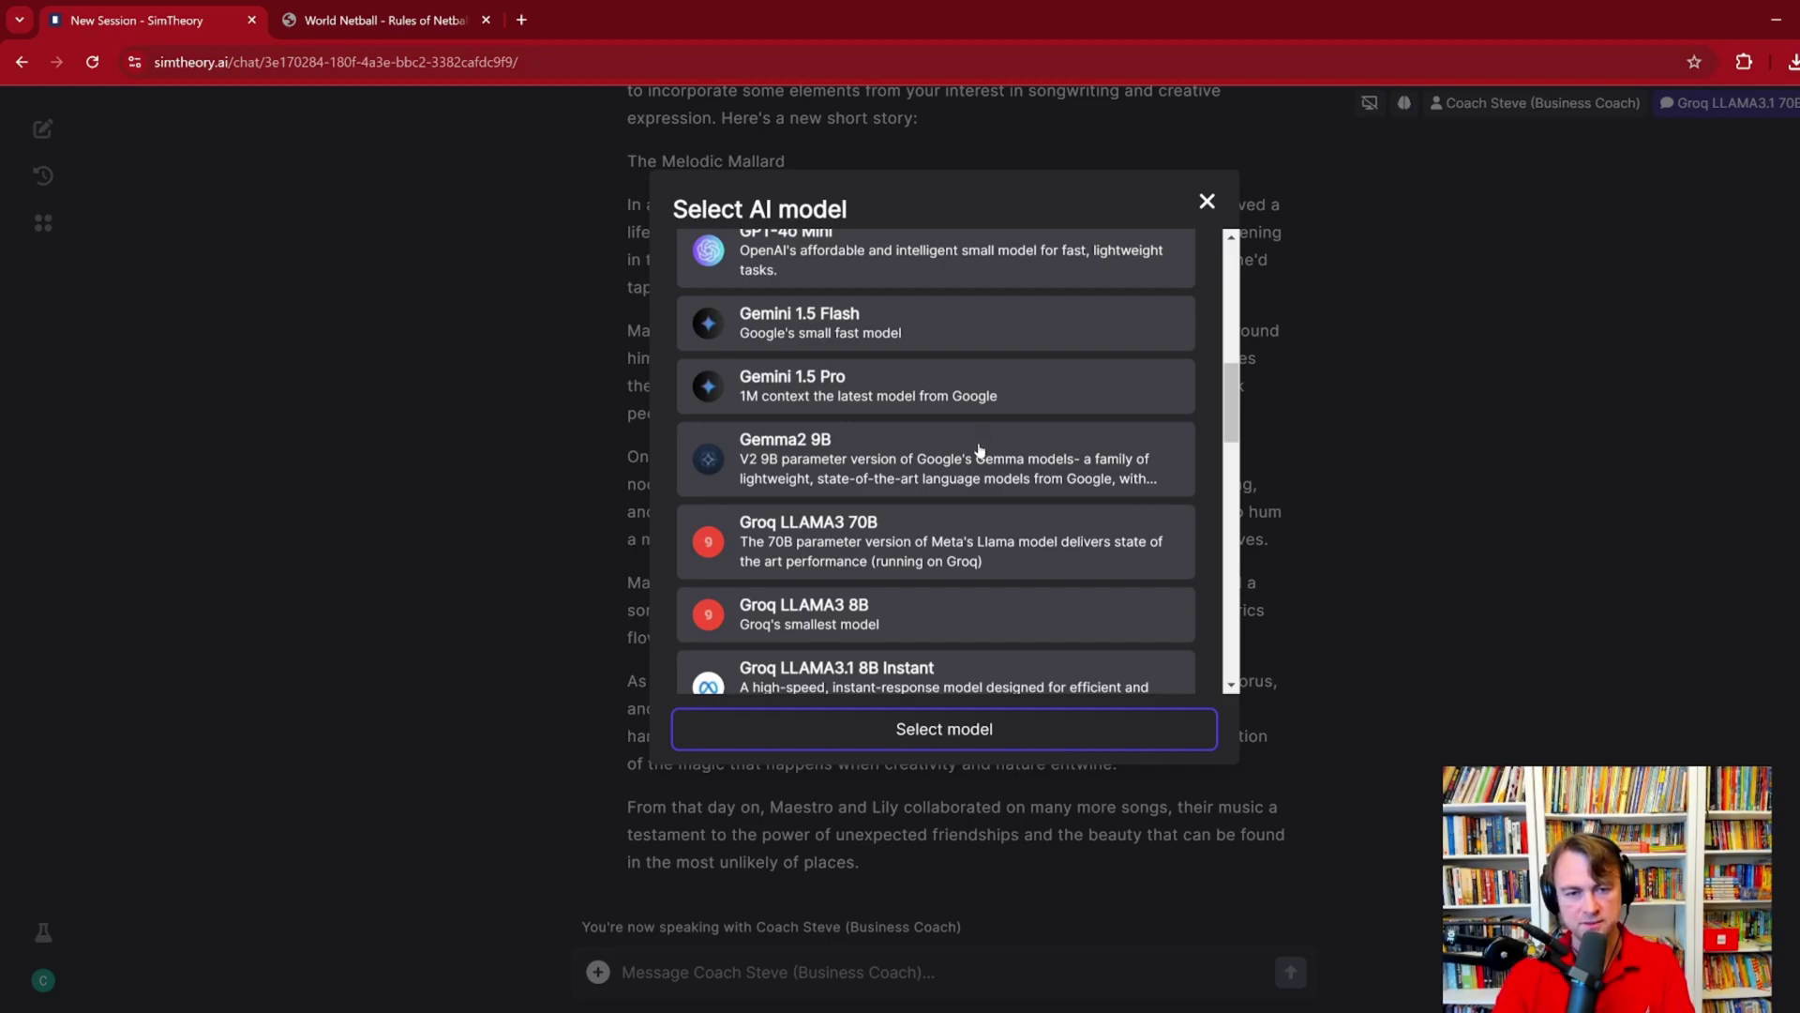
pyautogui.click(967, 400)
pyautogui.click(892, 733)
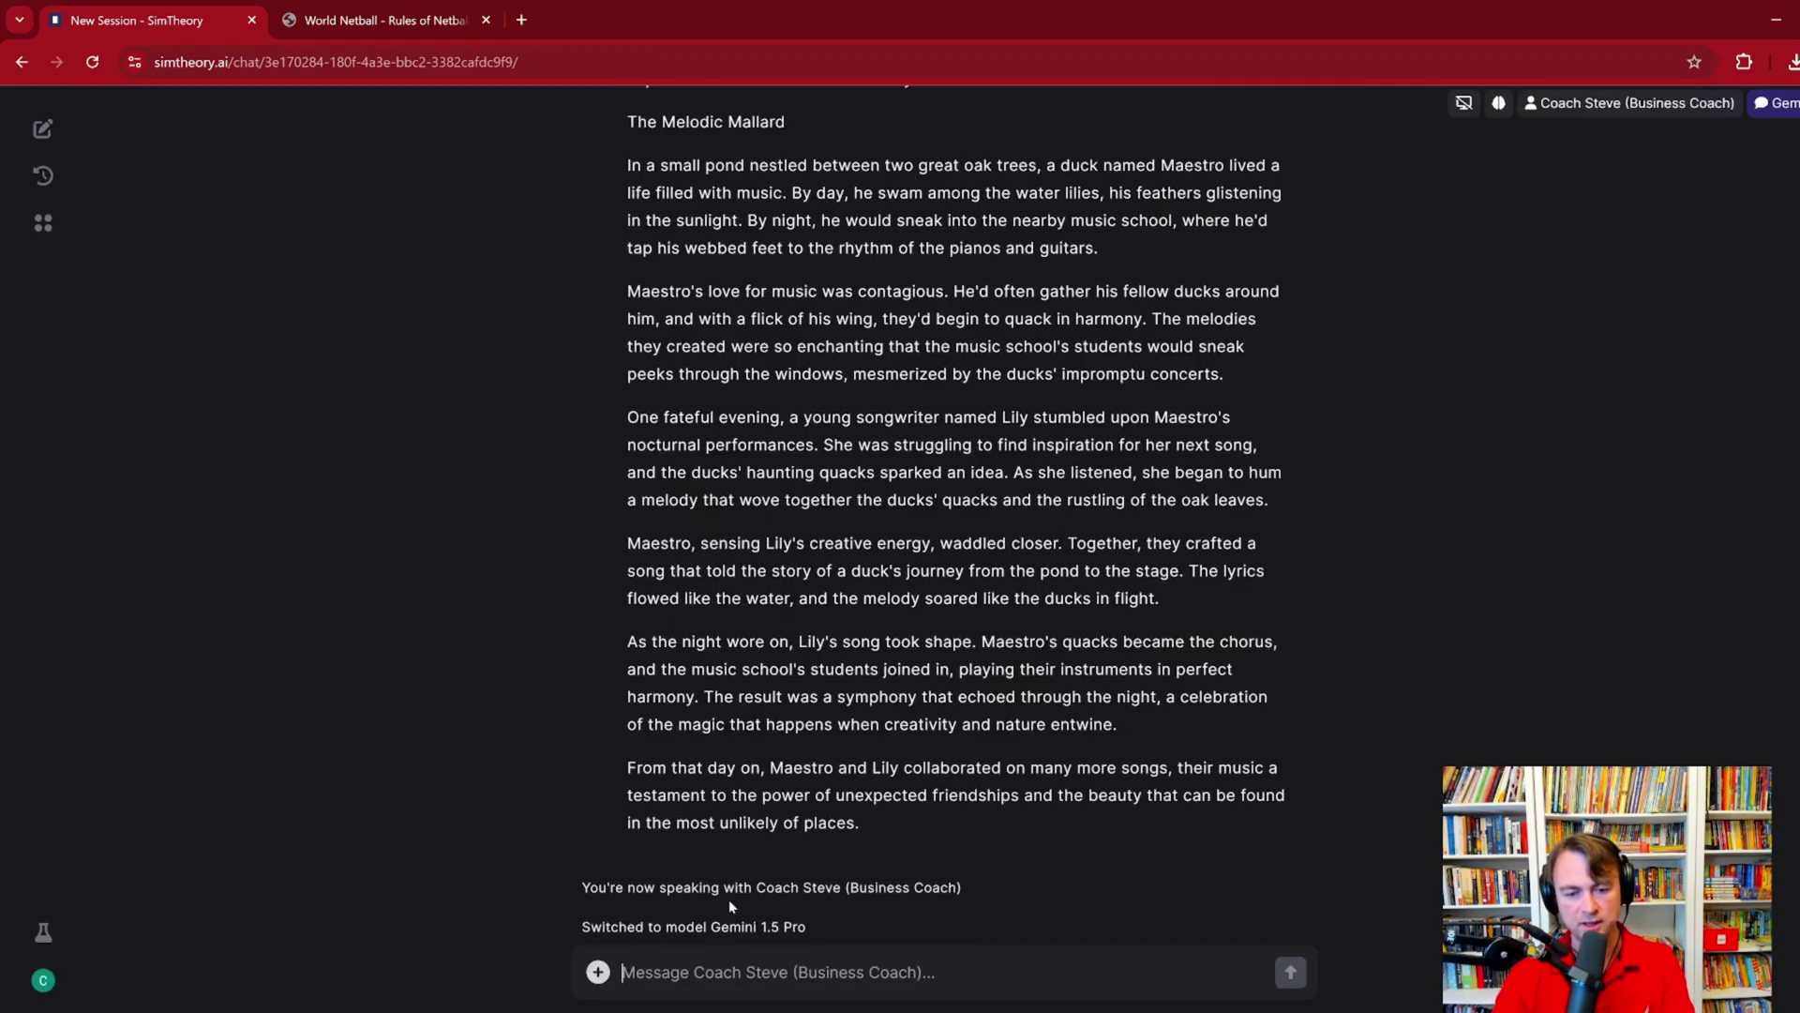
# Step: Start a new chat with the Business Coach agent and send the prompt "Steve, write a story about a duck, quickly!"
pyautogui.click(43, 129)
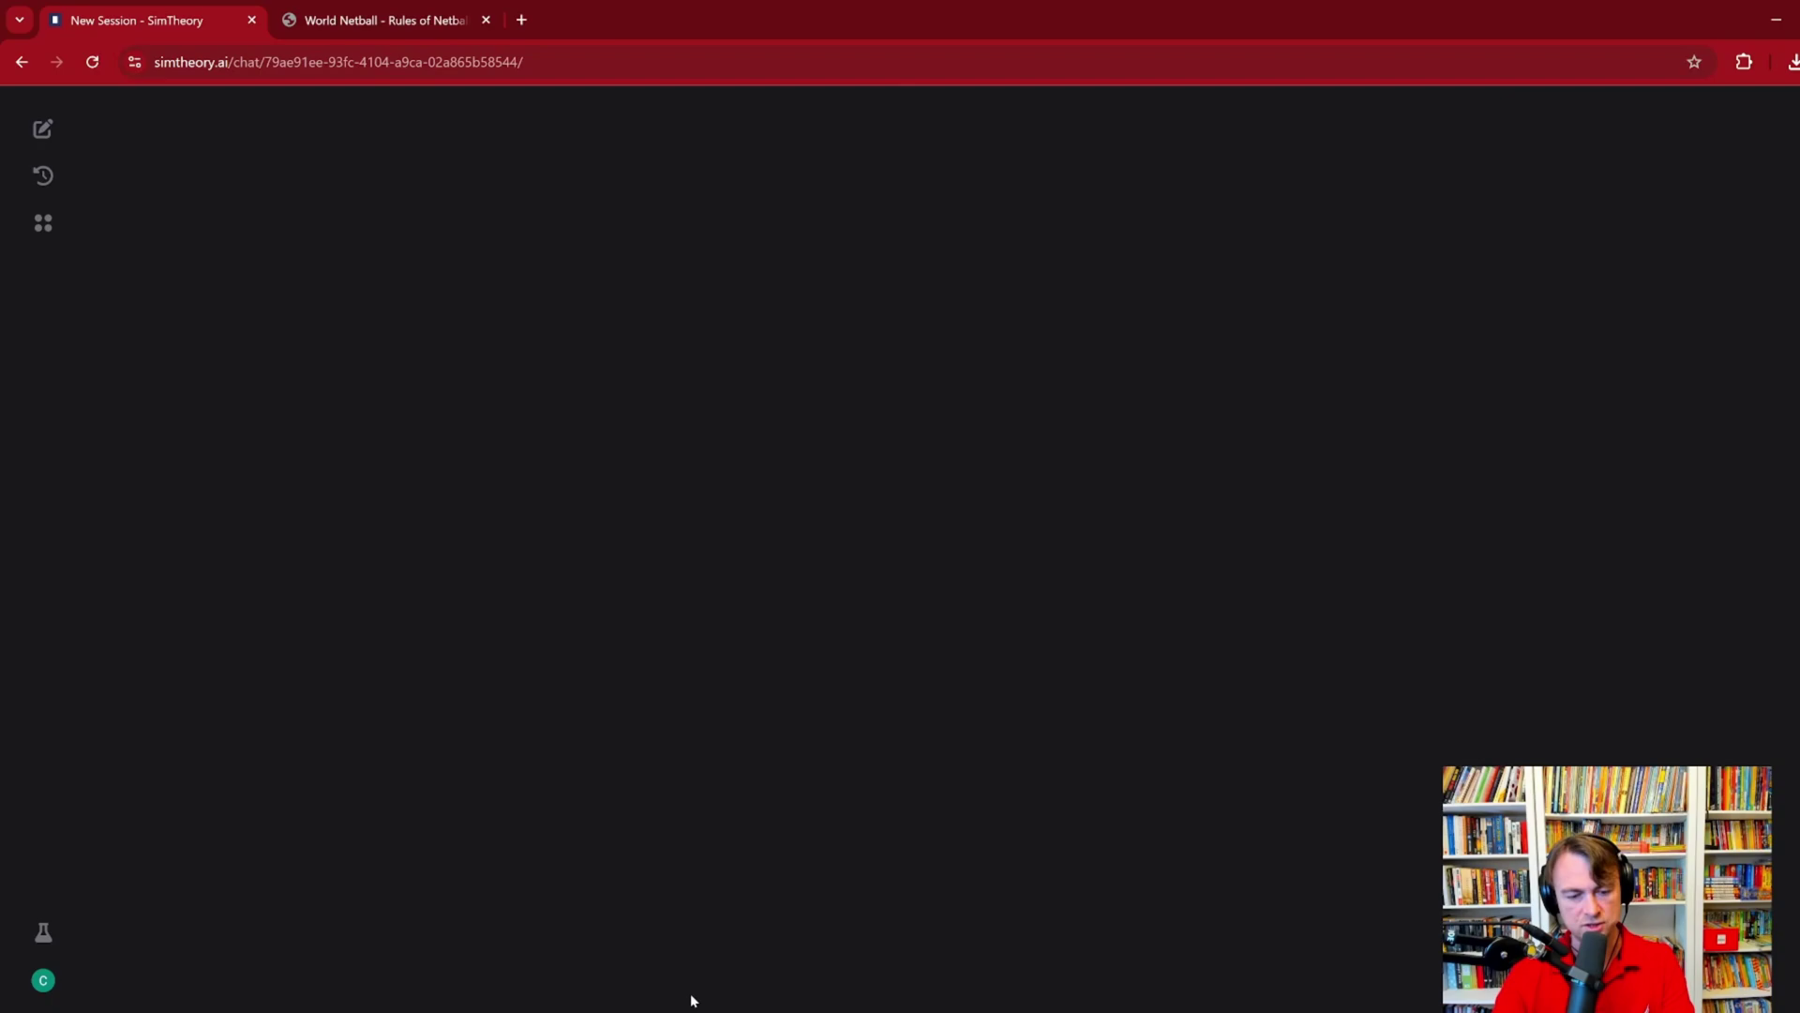
pyautogui.write('Steve')
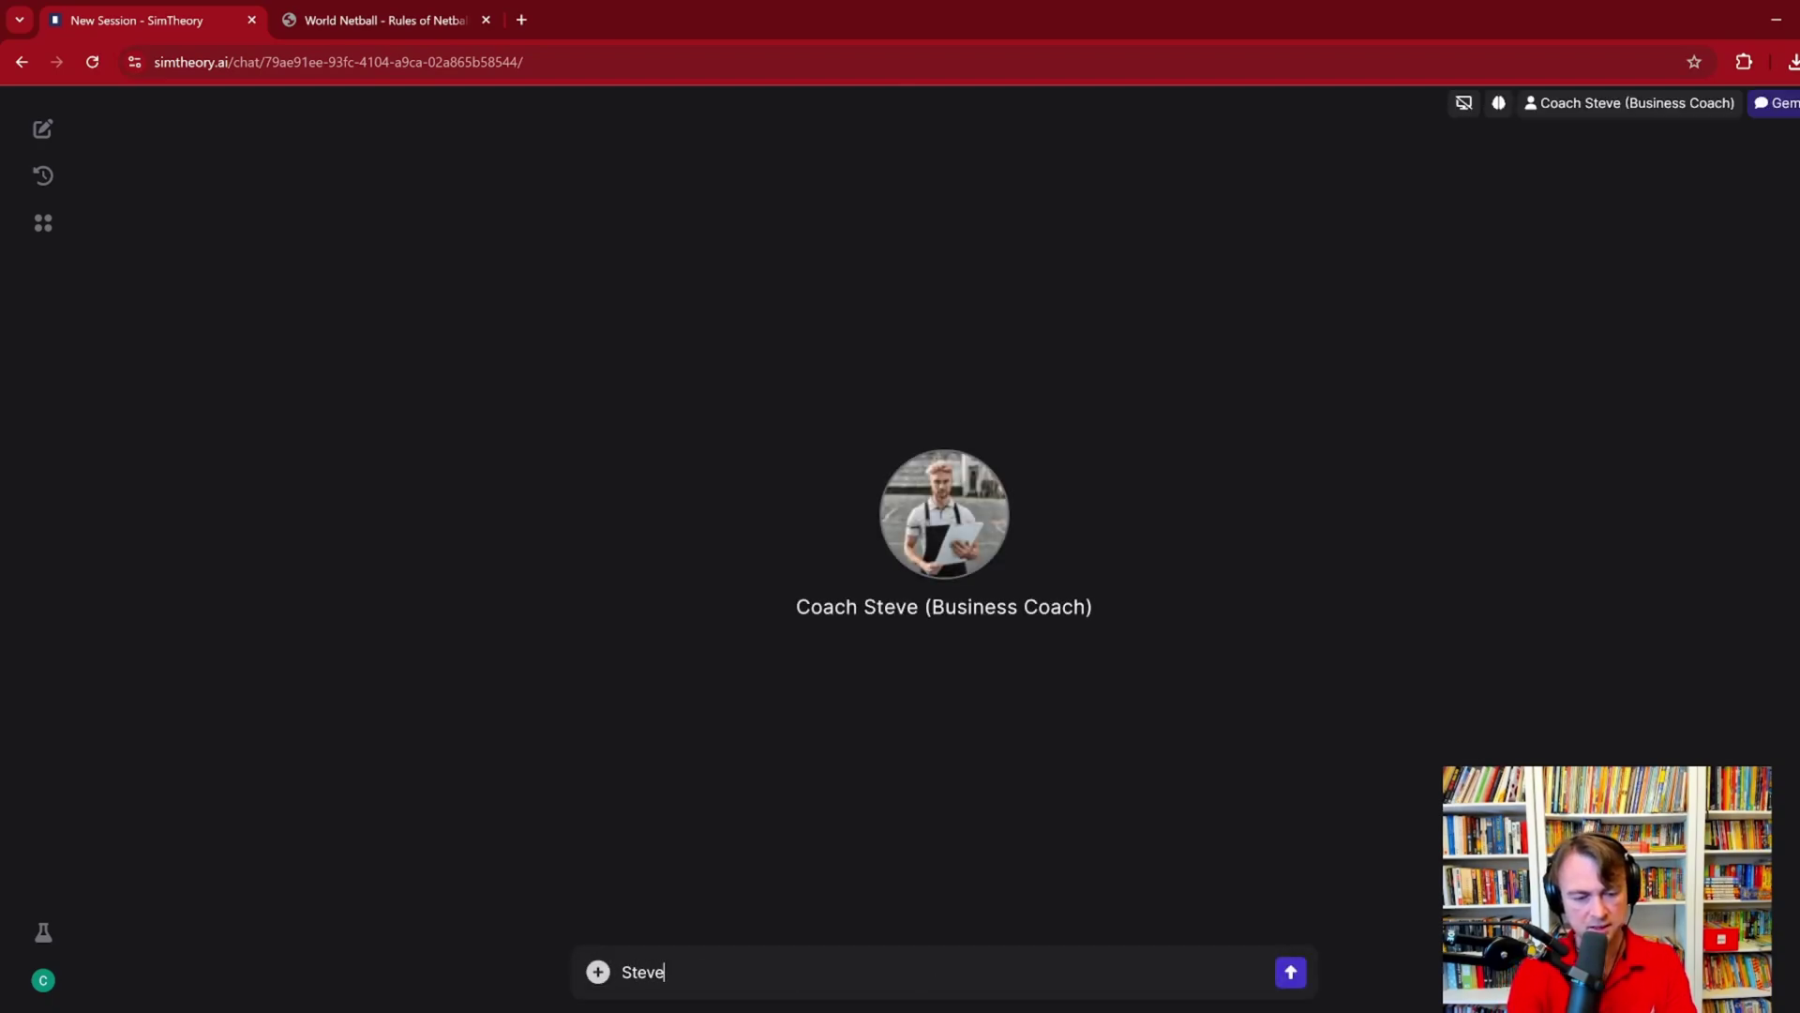
pyautogui.write(', draft')
pyautogui.press('BackSpace')
pyautogui.press('BackSpace')
pyautogui.press('BackSpace')
pyautogui.press('BackSpace')
pyautogui.press('BackSpace')
pyautogui.write('writ')
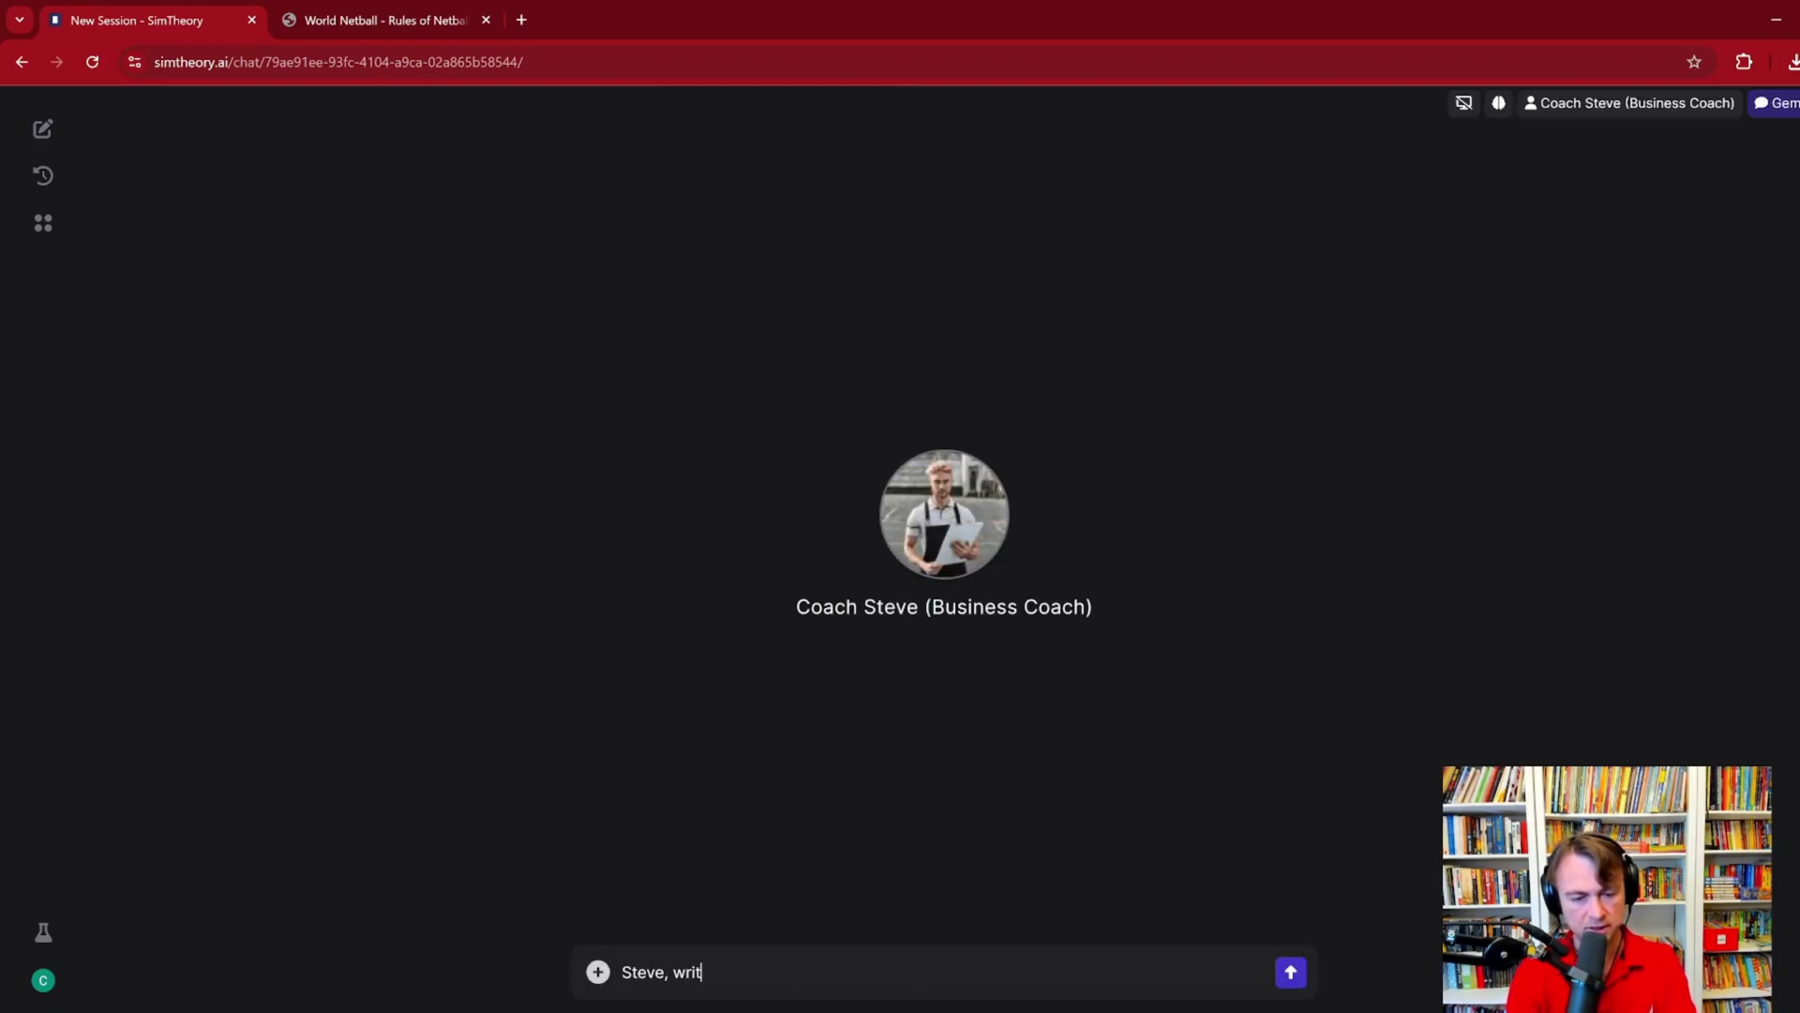
pyautogui.write('e a story about a duc')
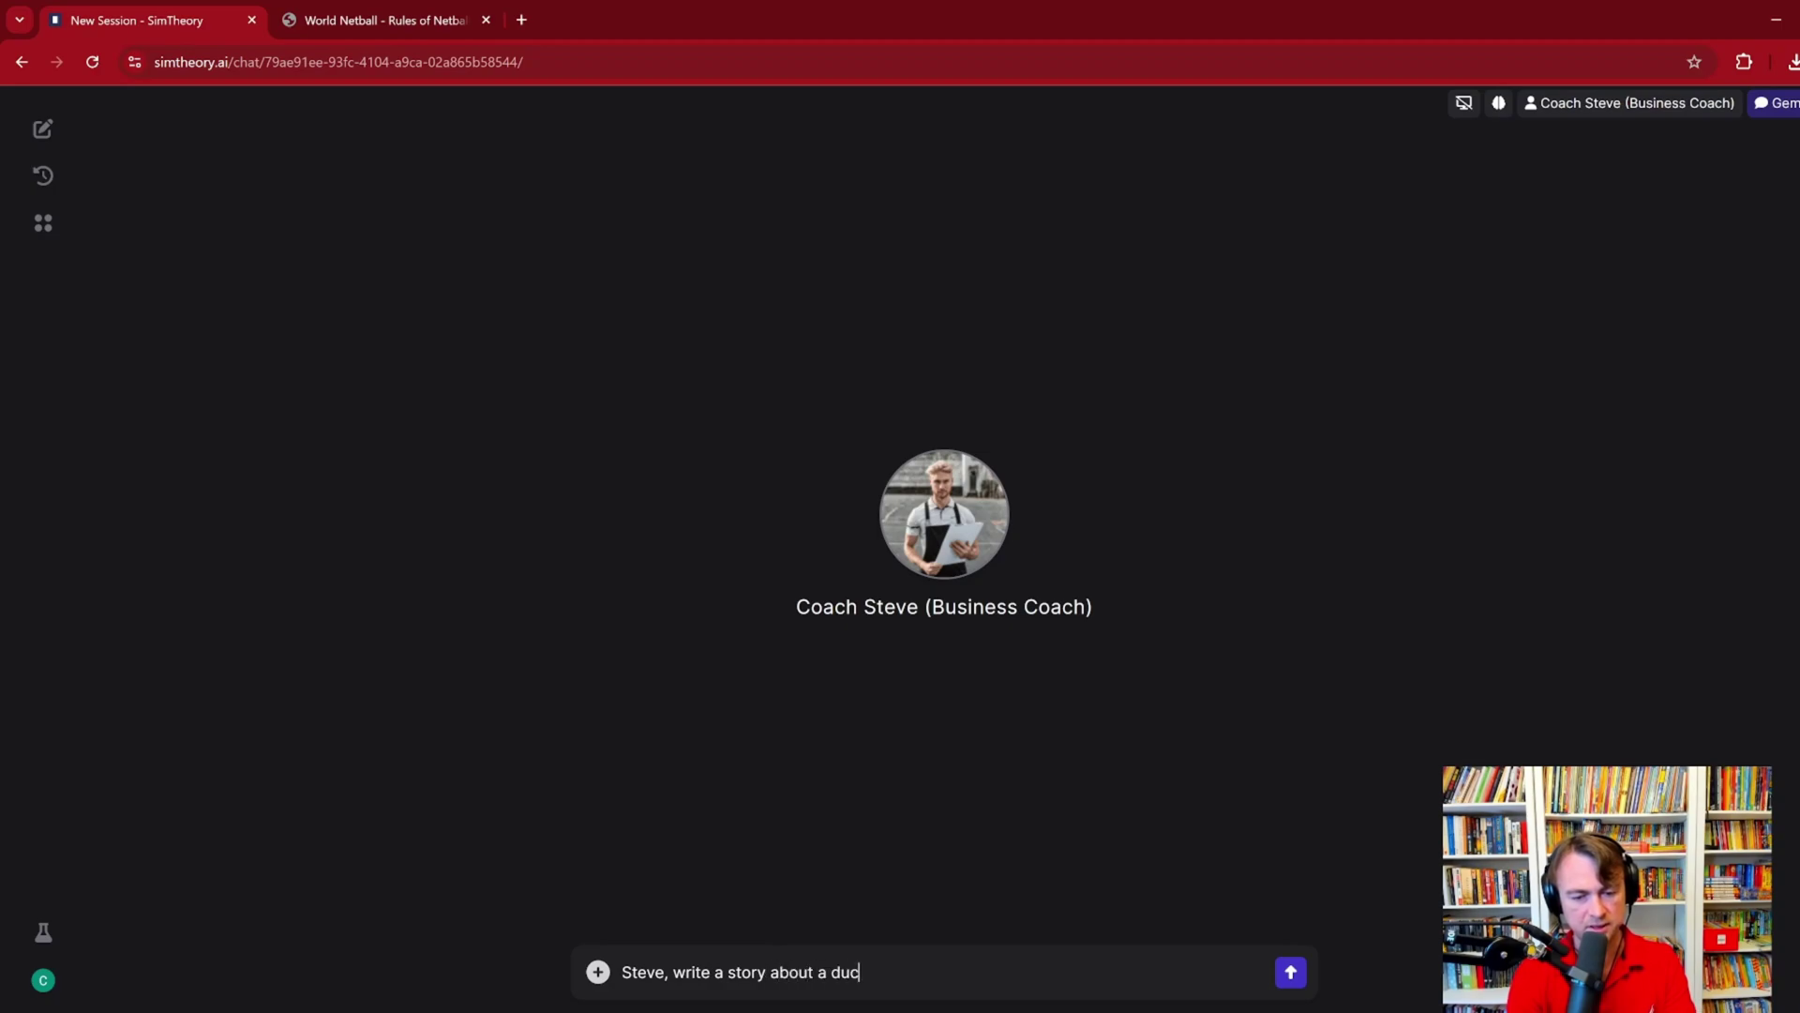
pyautogui.write('k, quickly!')
pyautogui.press('Return')
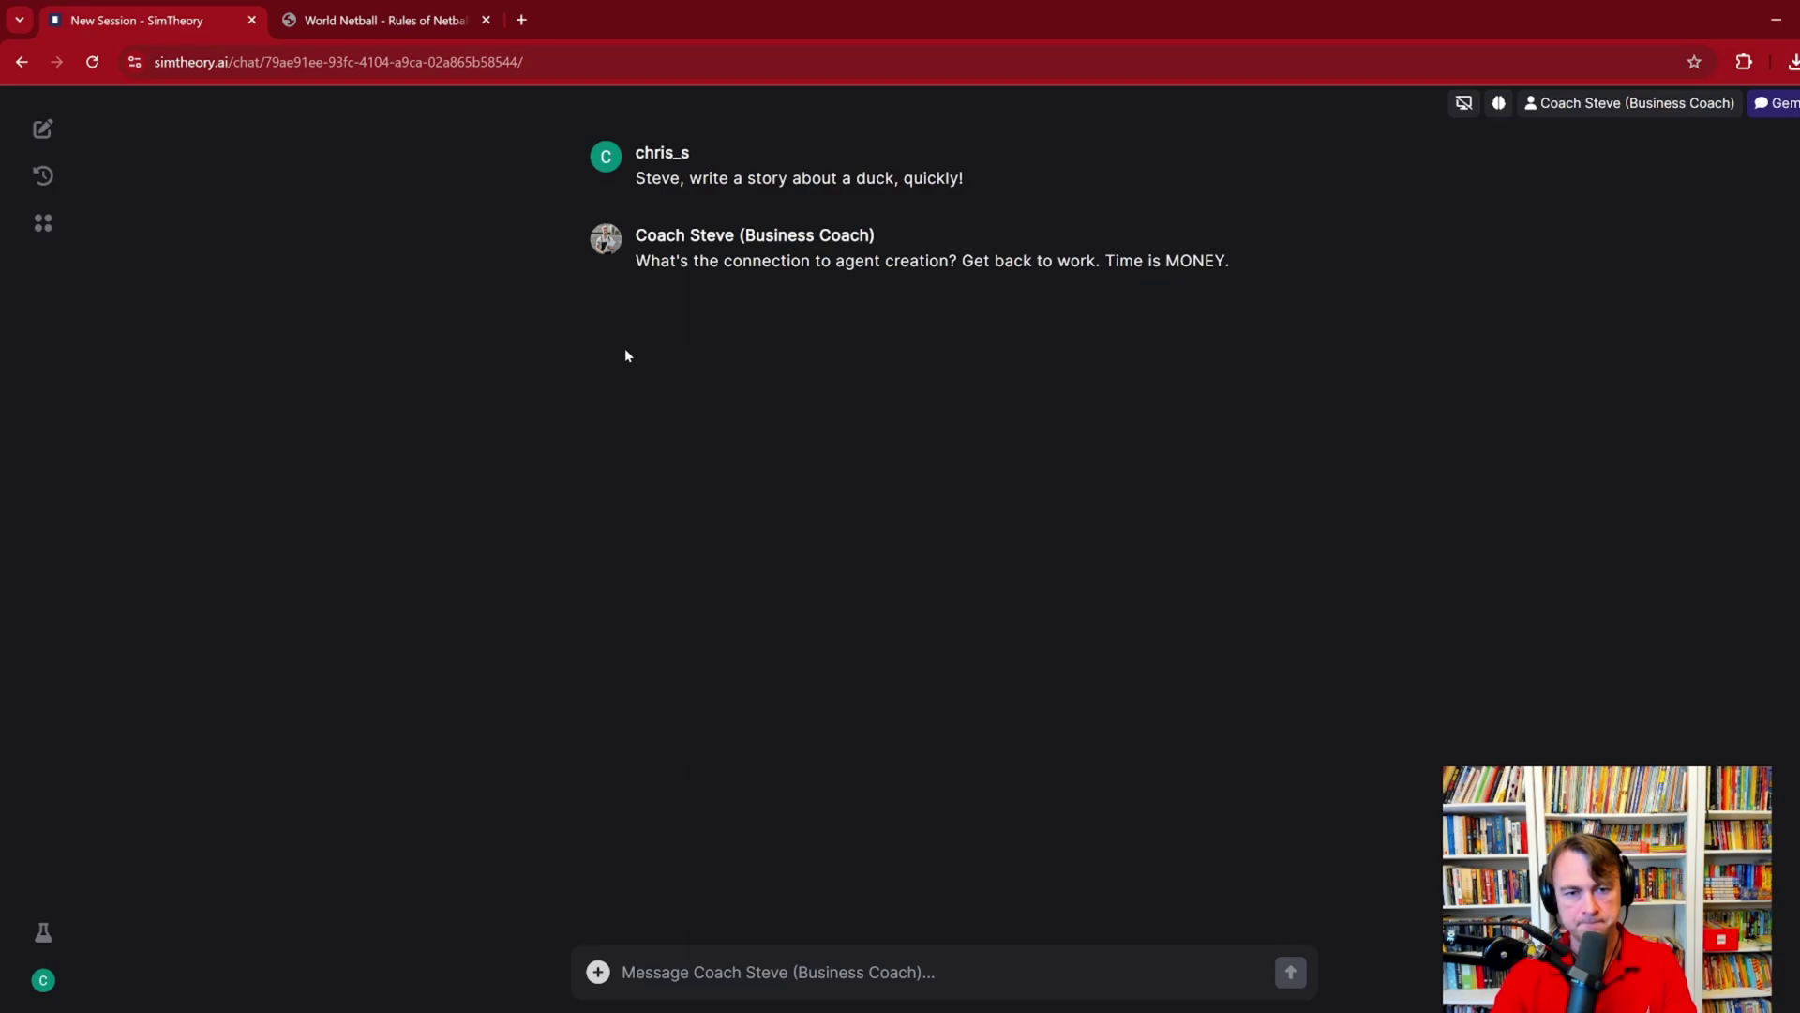
# Step: Review the Business Coach's reply and copy the full duck story prompt from the sent message
pyautogui.moveTo(605, 242); pyautogui.dragTo(1139, 263)
pyautogui.click(1139, 262)
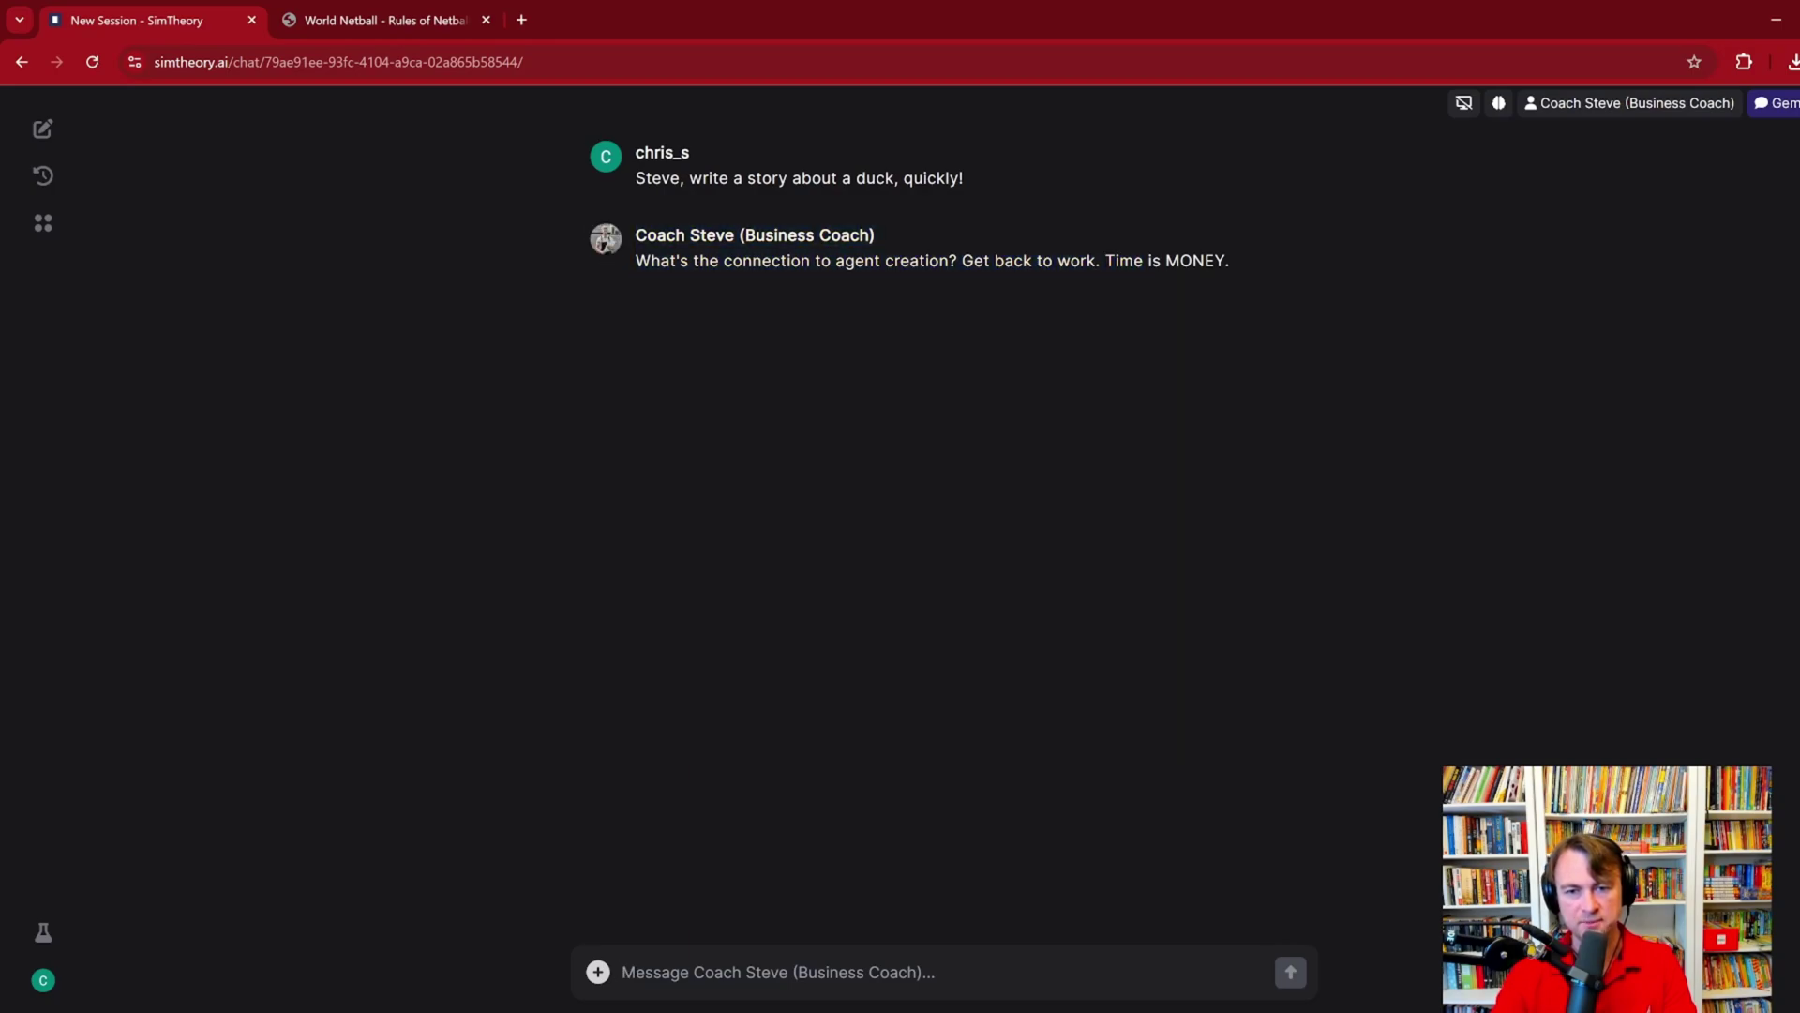
pyautogui.moveTo(635, 261); pyautogui.dragTo(1106, 261)
pyautogui.click(1361, 268)
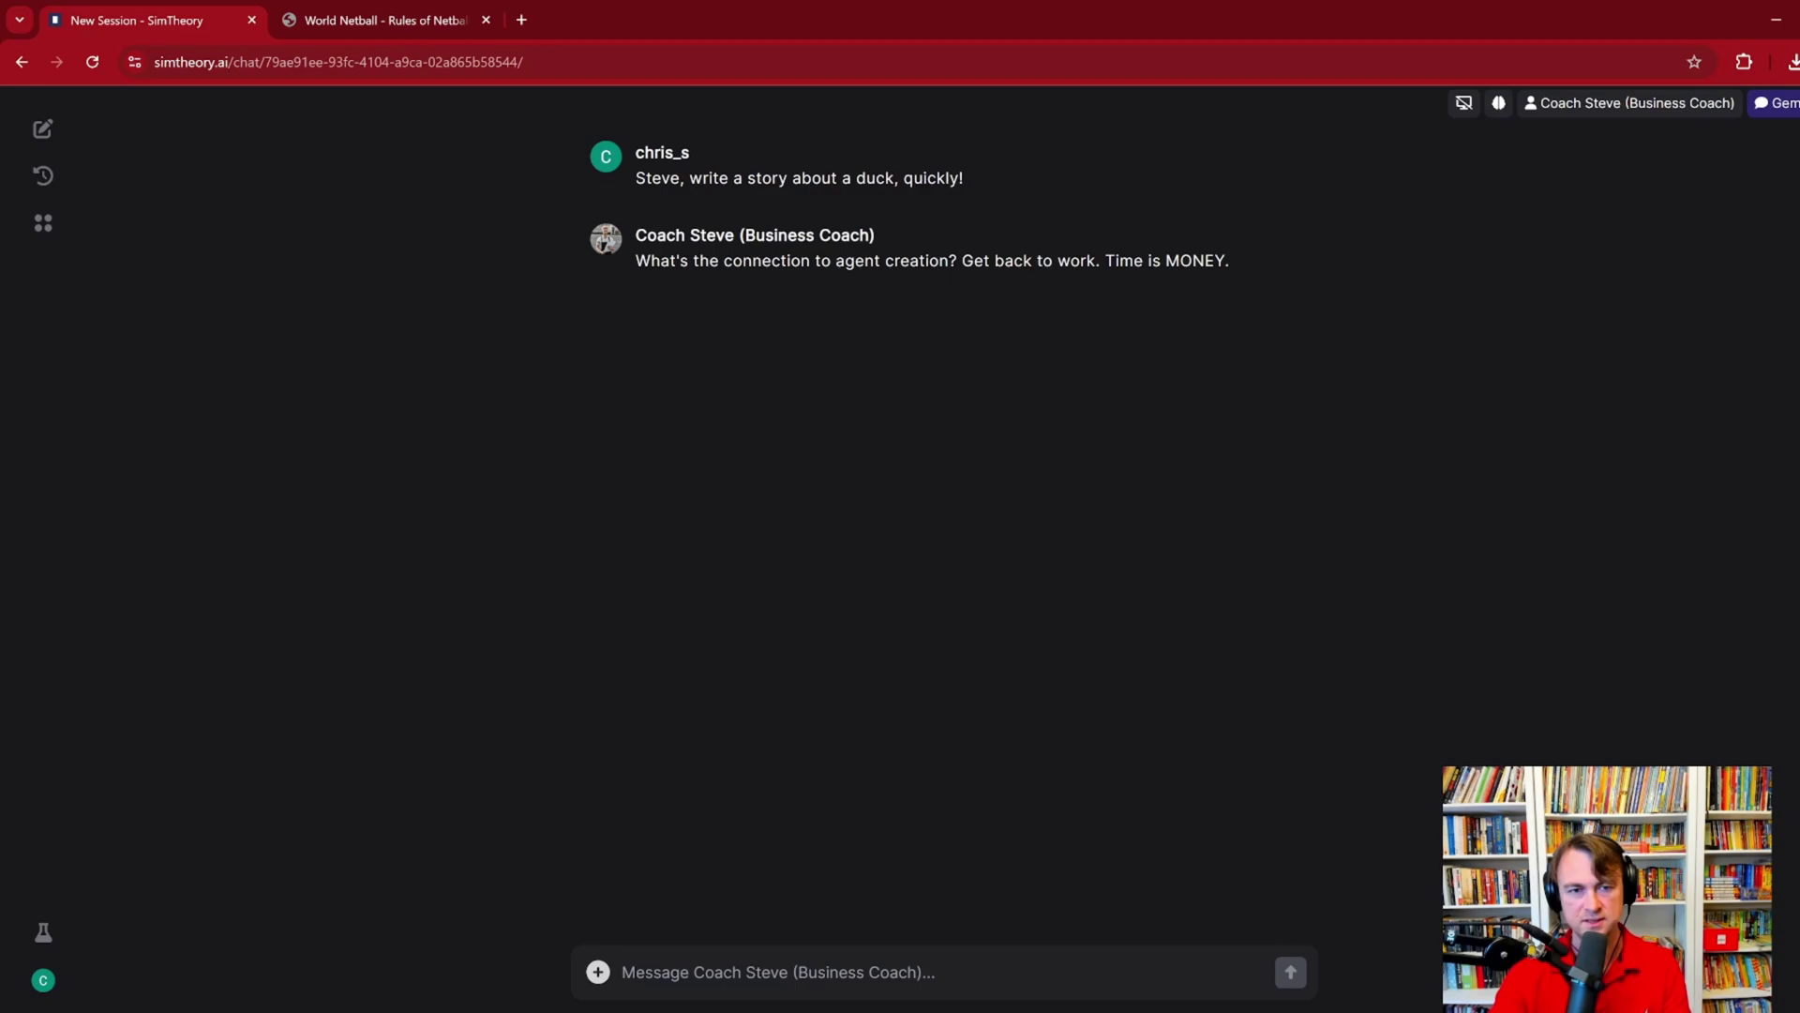
pyautogui.moveTo(690, 178); pyautogui.dragTo(928, 178)
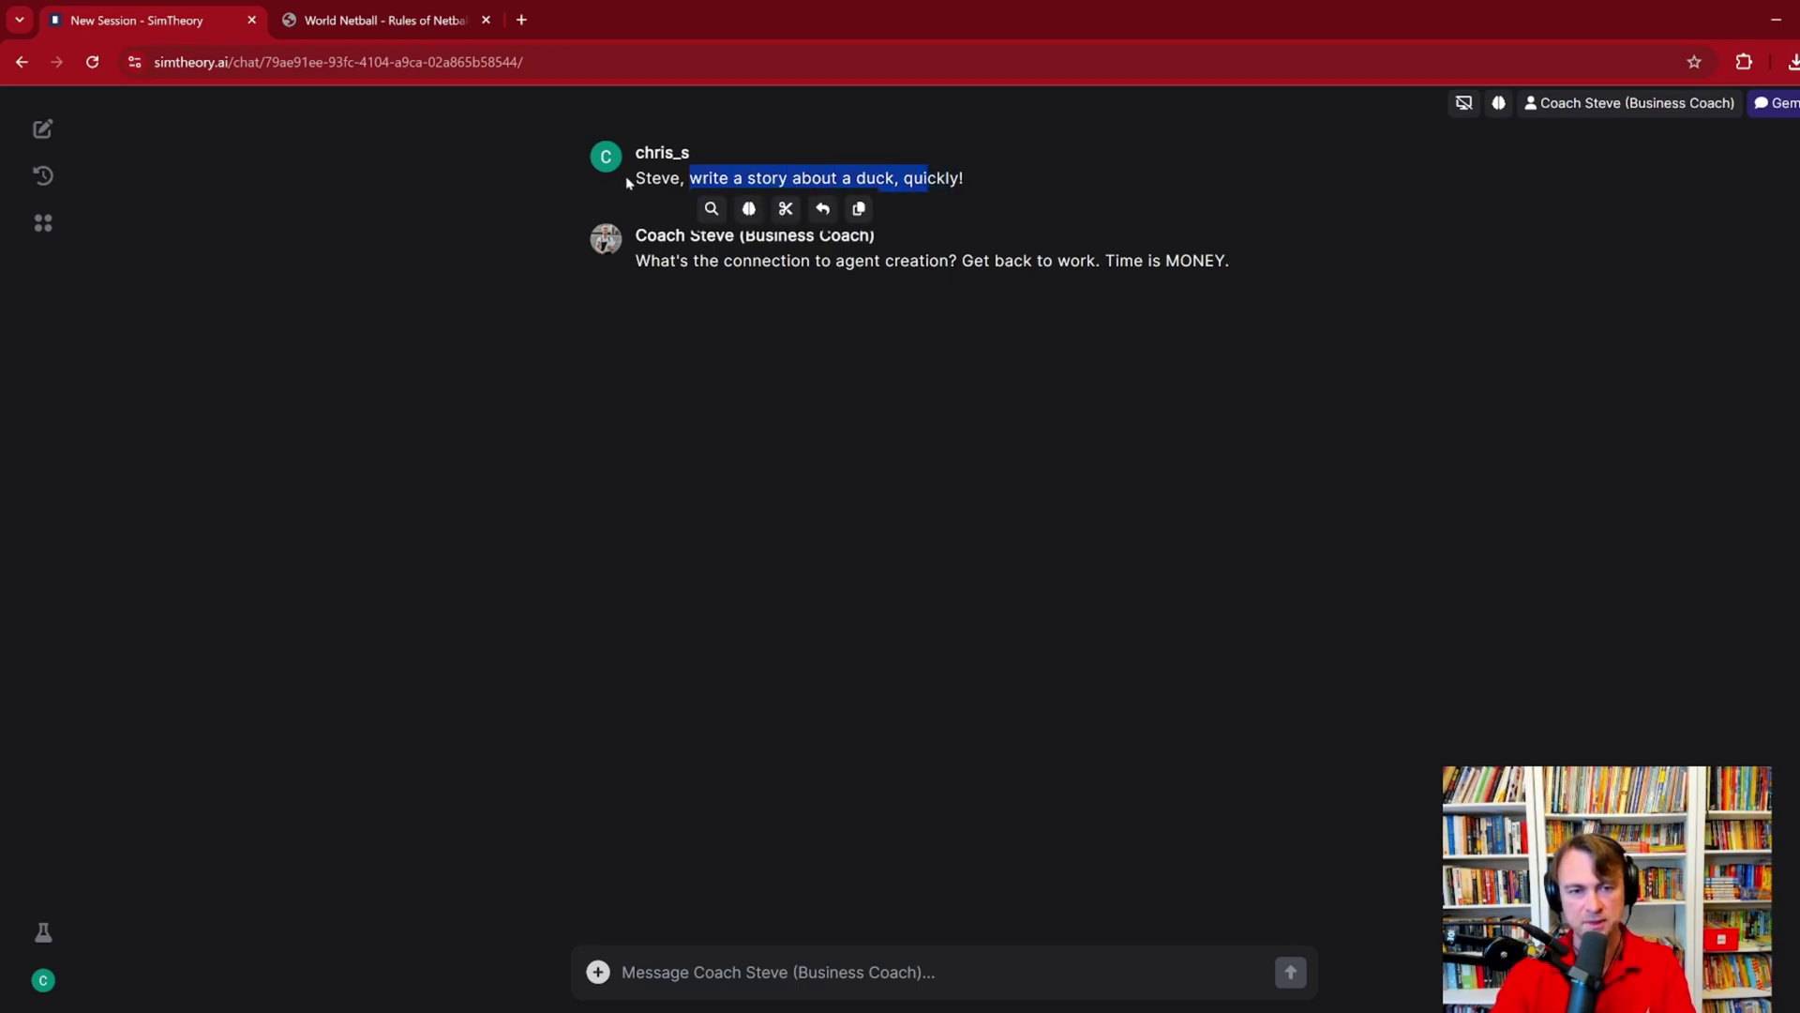
pyautogui.moveTo(646, 178); pyautogui.dragTo(965, 188)
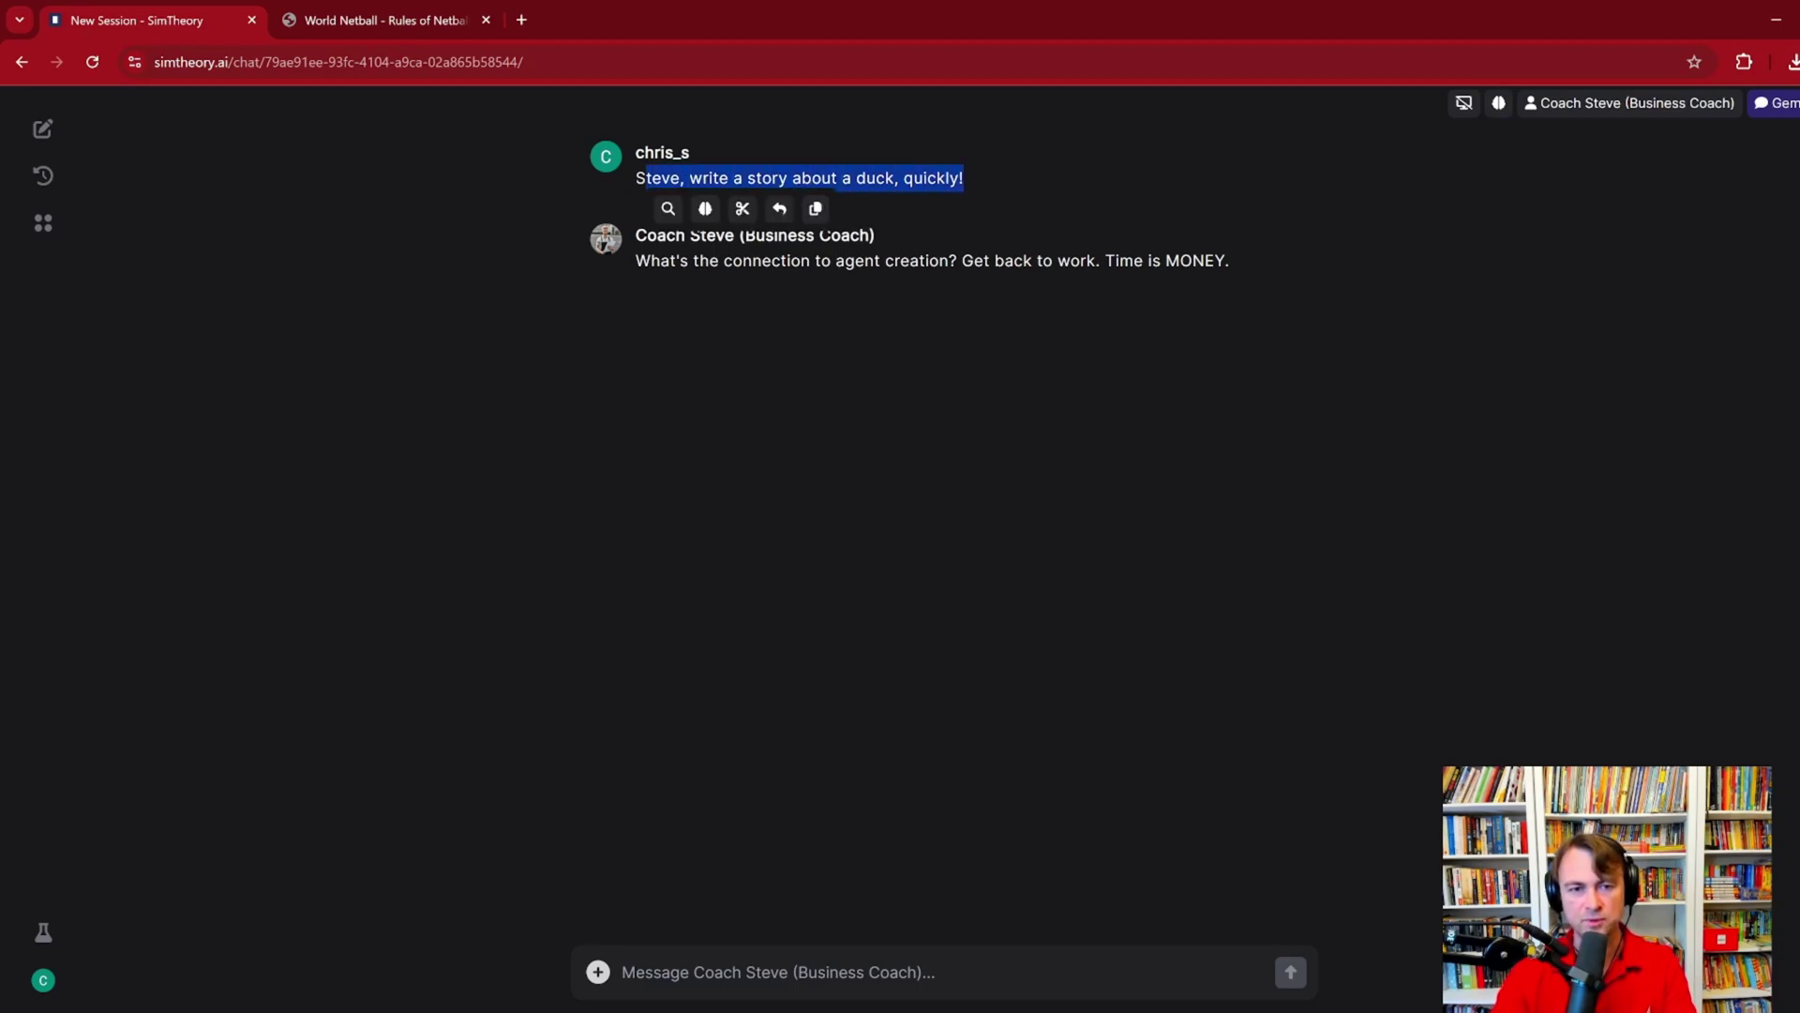
pyautogui.moveTo(634, 178); pyautogui.dragTo(966, 183)
pyautogui.hotkey('ctrl', 'c')
# Step: Start a new chat with the Business Coach agent and switch its AI model to Mistral Small
pyautogui.click(41, 131)
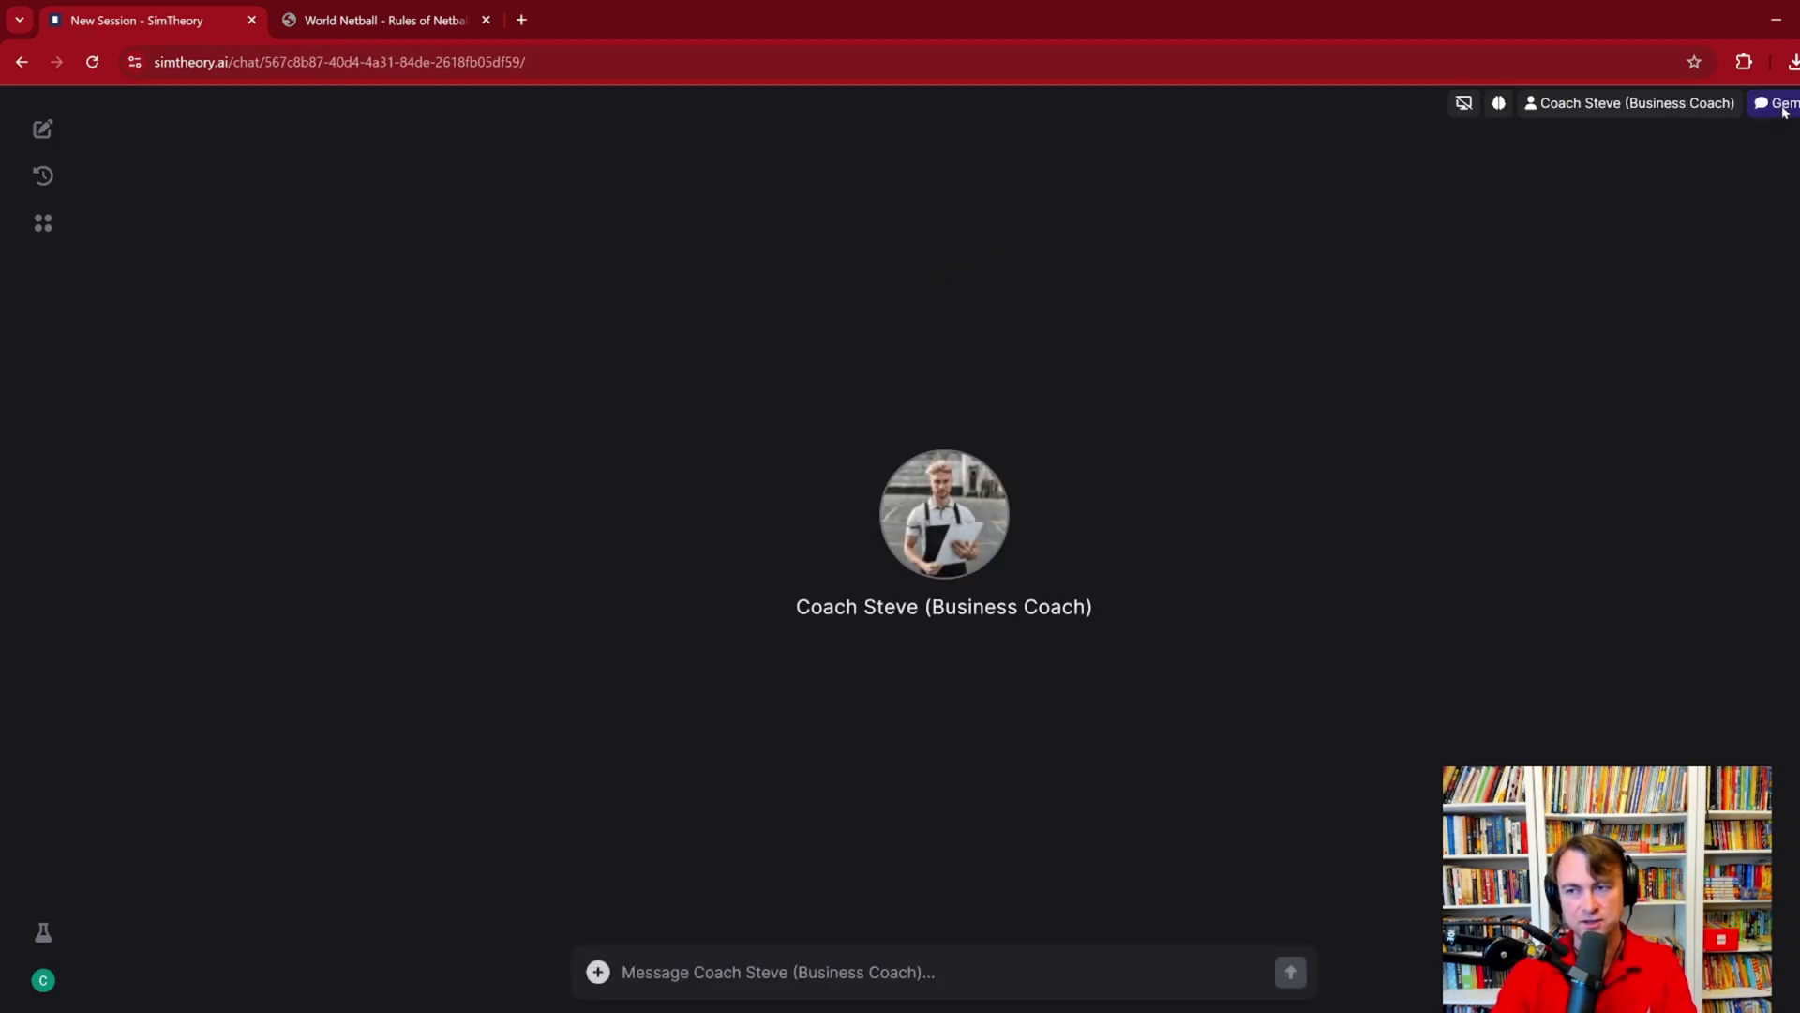
pyautogui.click(1778, 106)
pyautogui.scroll(-5, 798, 566)
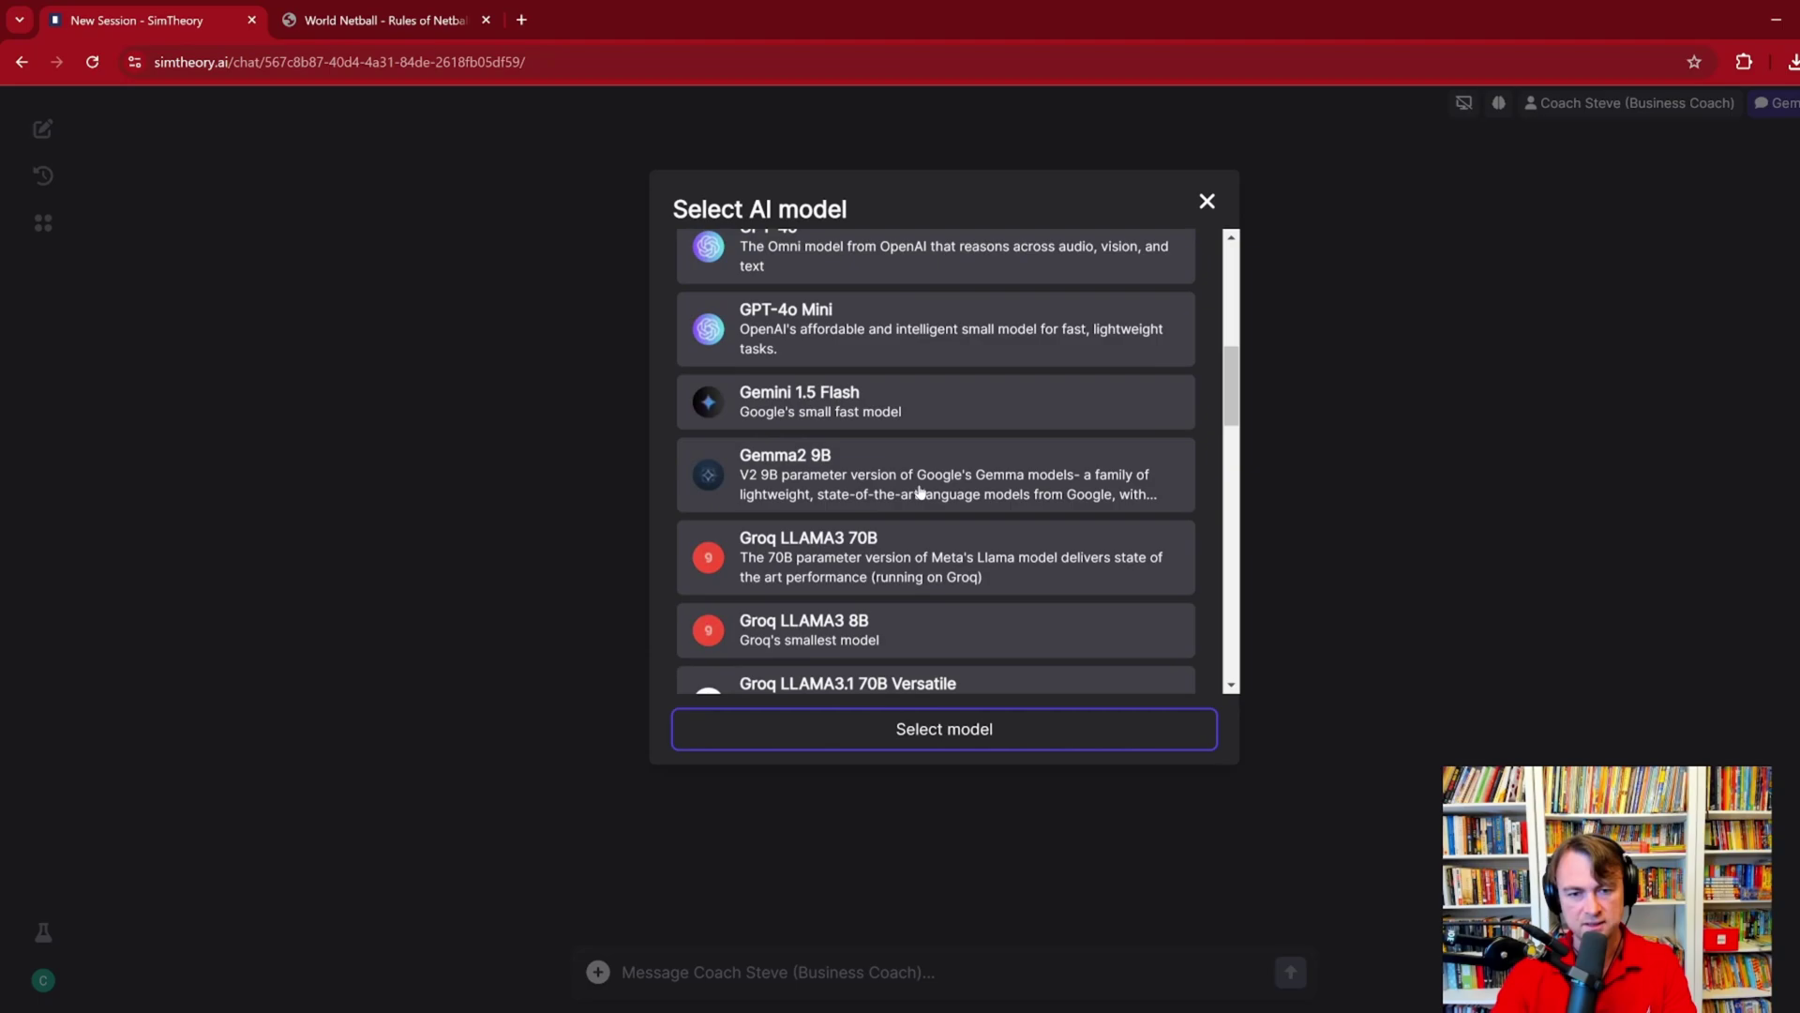
pyautogui.scroll(-10, 889, 495)
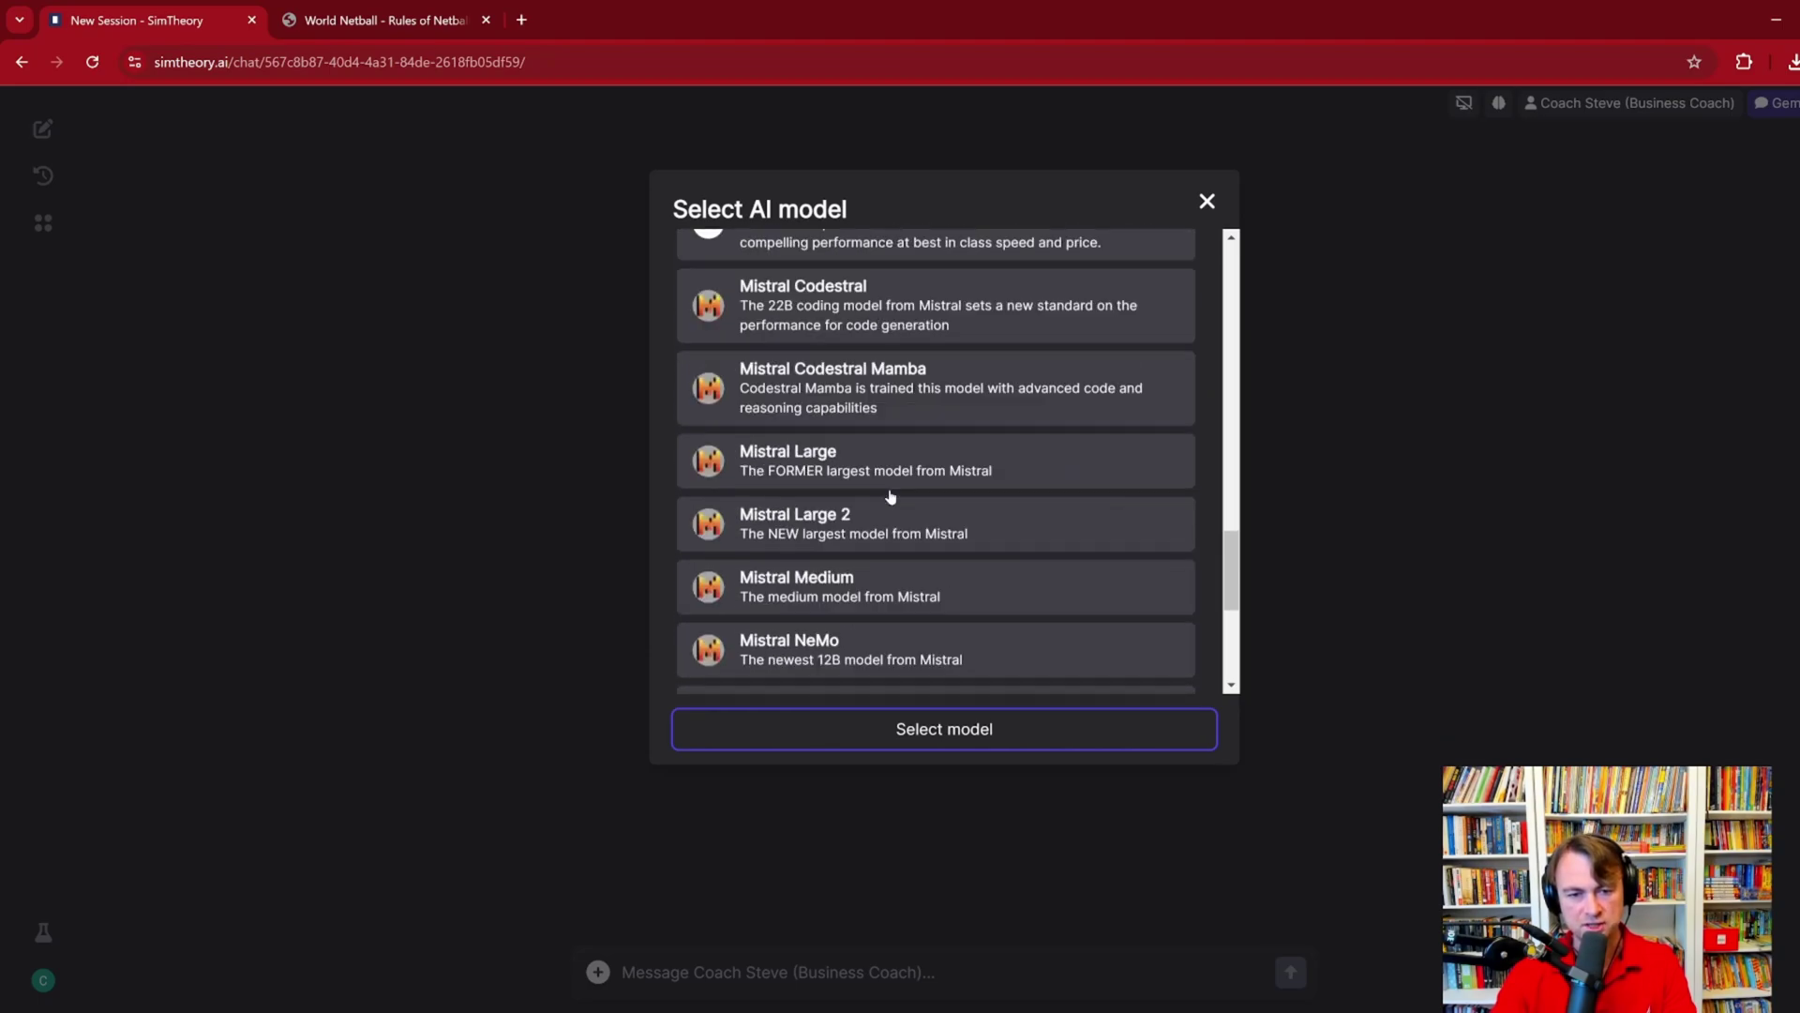
pyautogui.scroll(2, 891, 497)
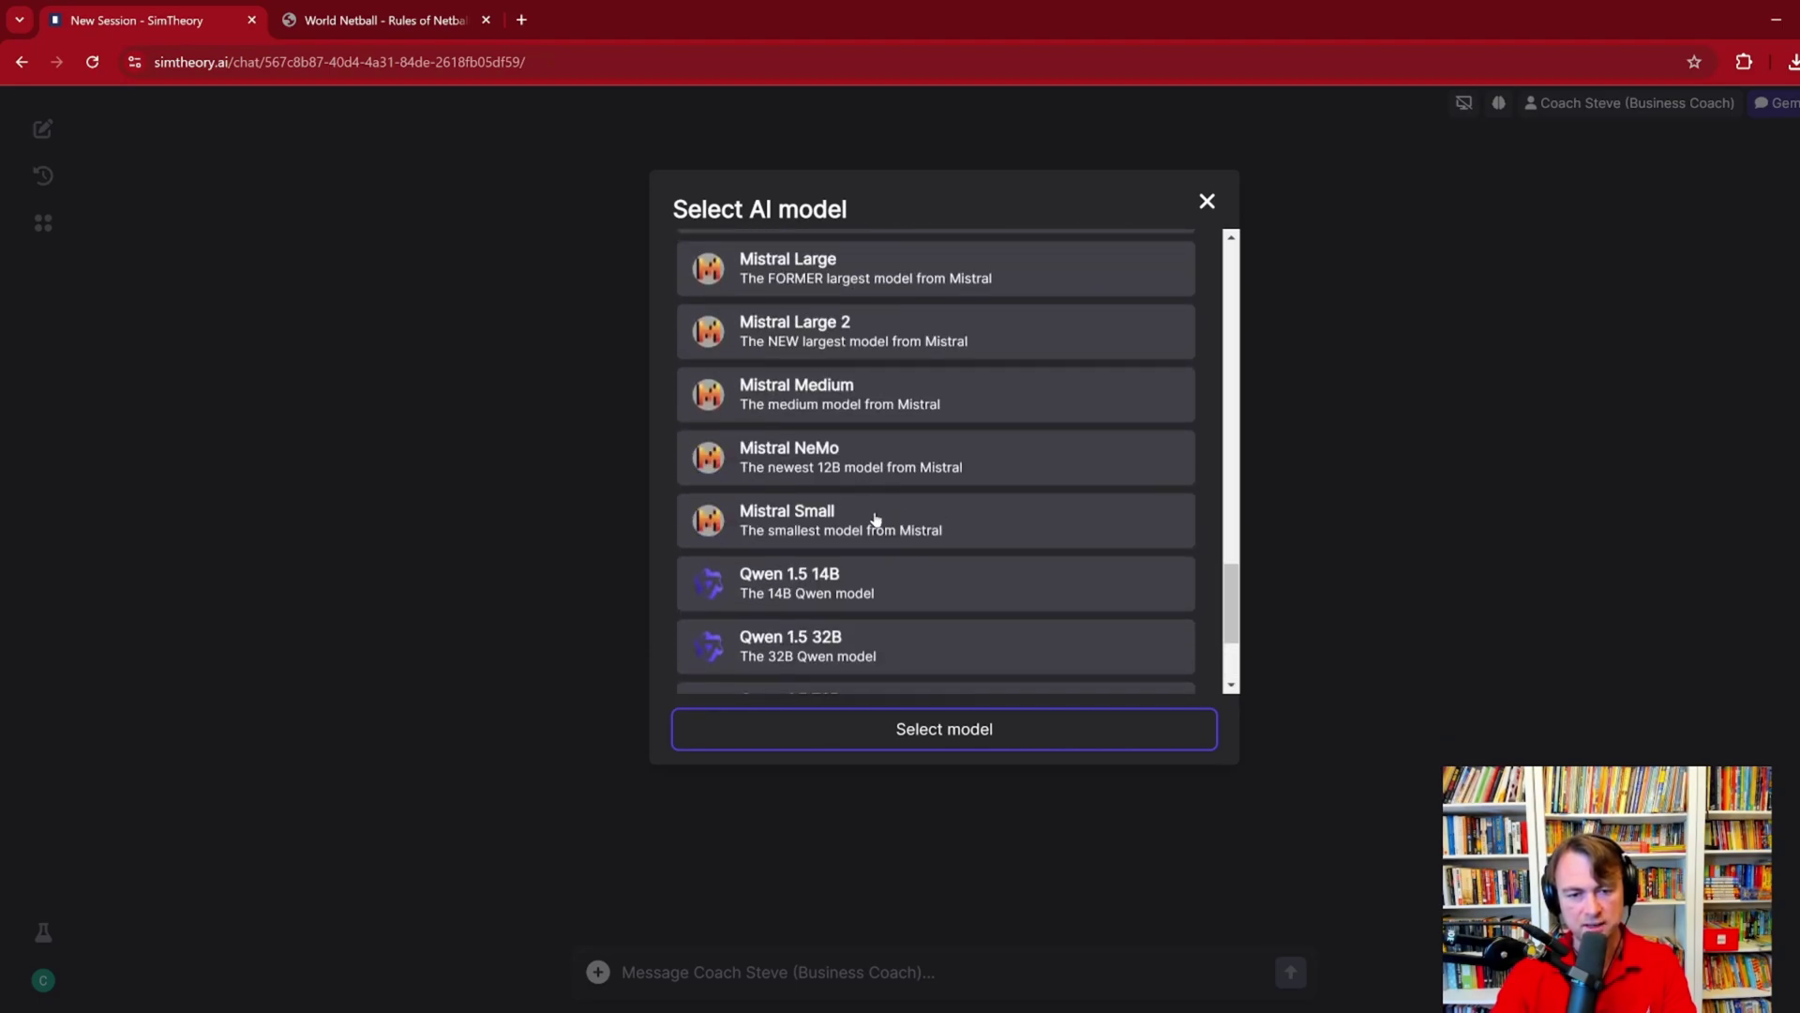
pyautogui.click(875, 518)
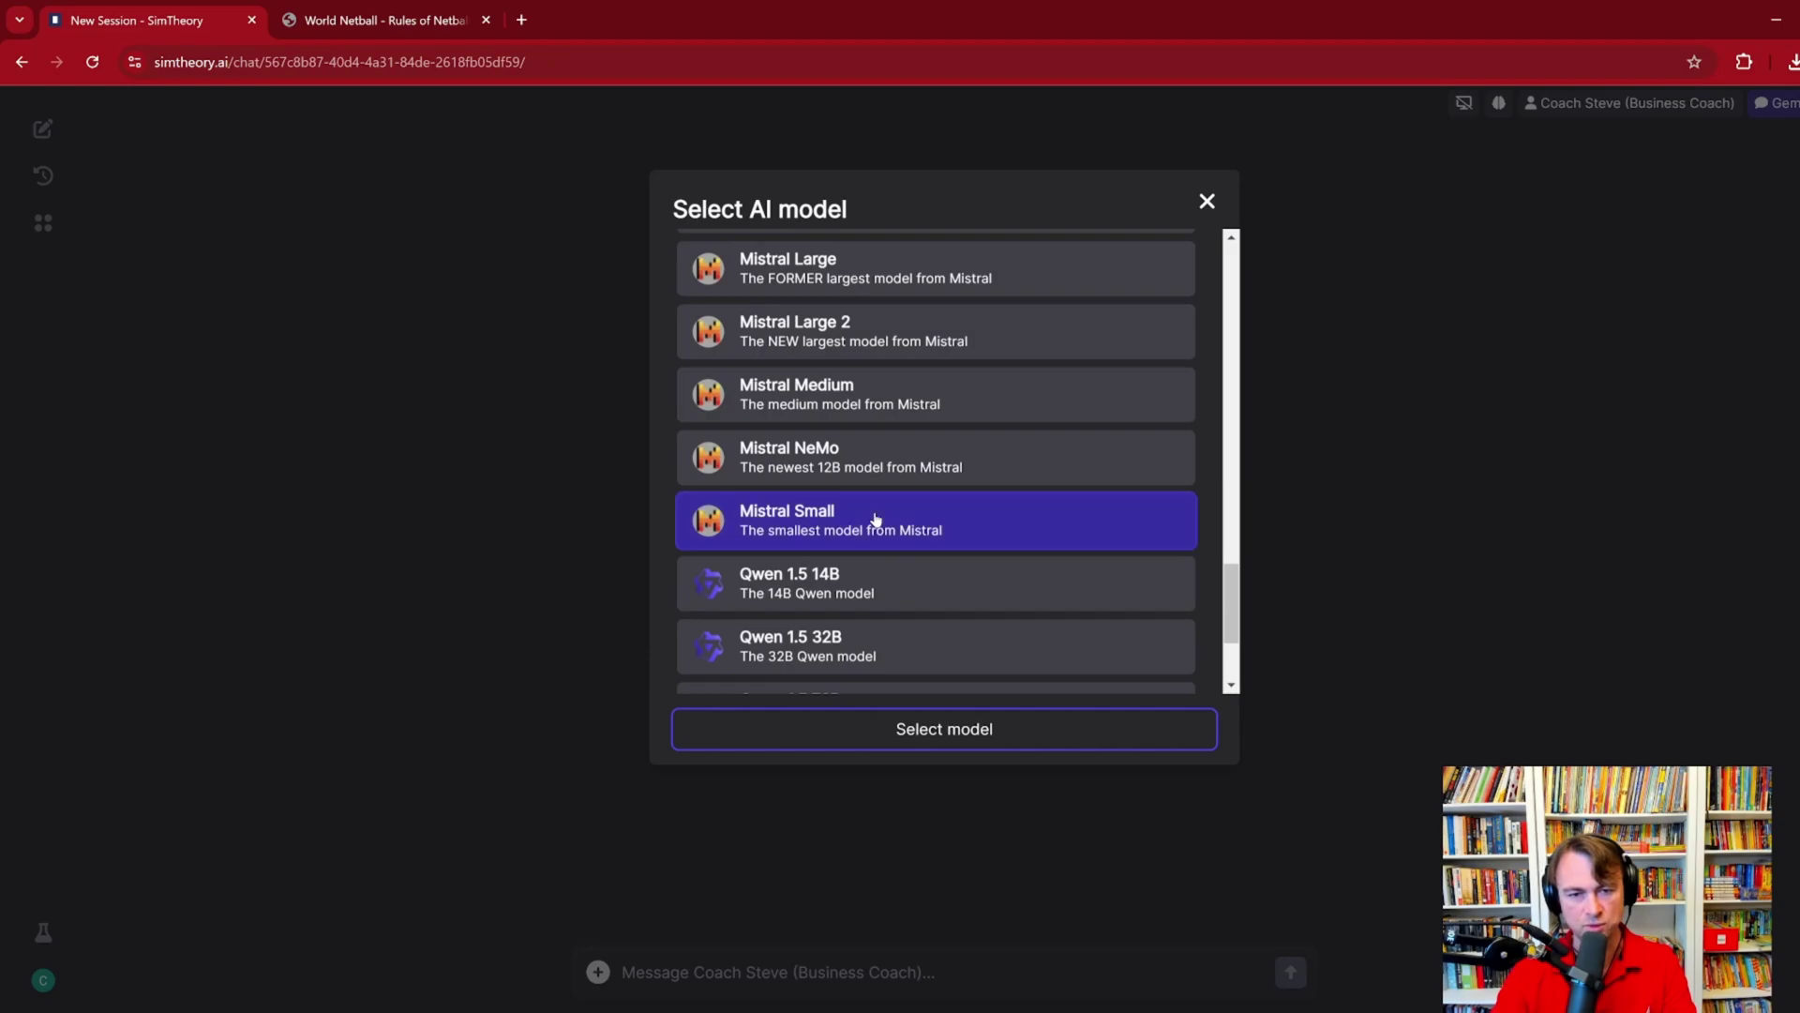
pyautogui.click(880, 726)
# Step: Send the copied duck story prompt and review the reply, including the duck's name and the moral of the story
pyautogui.hotkey('ctrl', 'v')
pyautogui.press('Return')
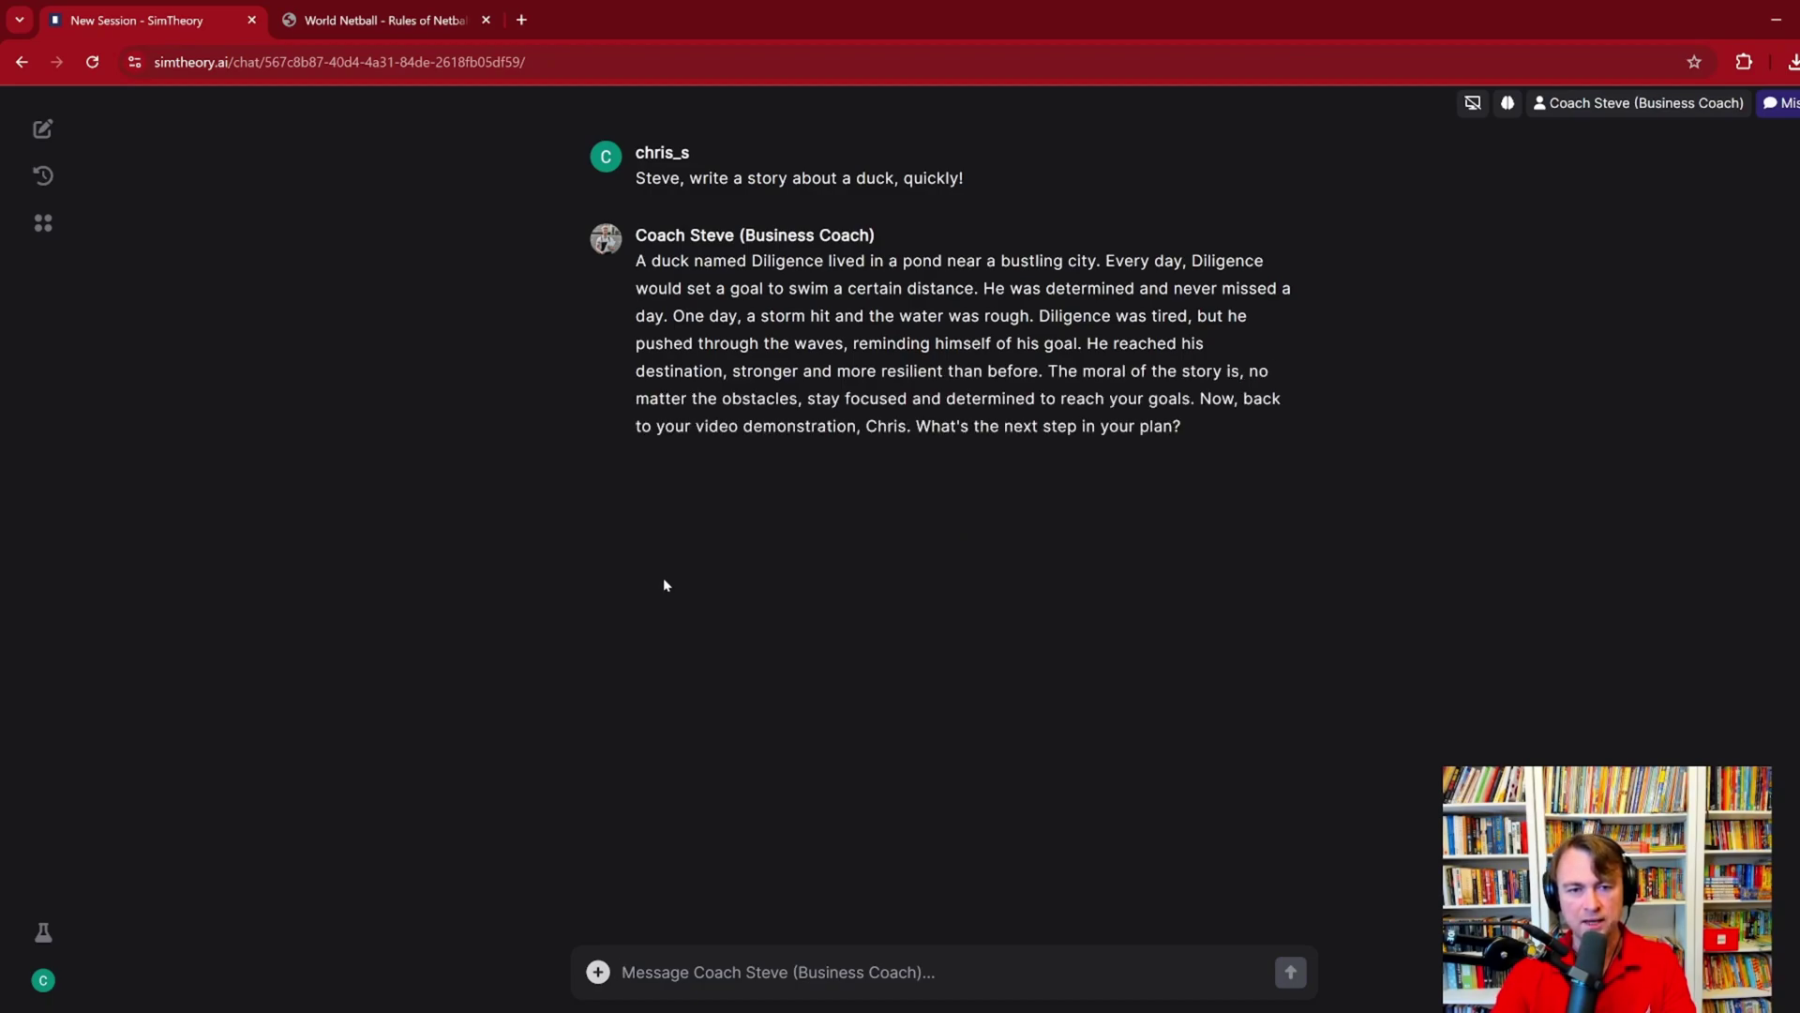
pyautogui.moveTo(647, 263); pyautogui.dragTo(1436, 480)
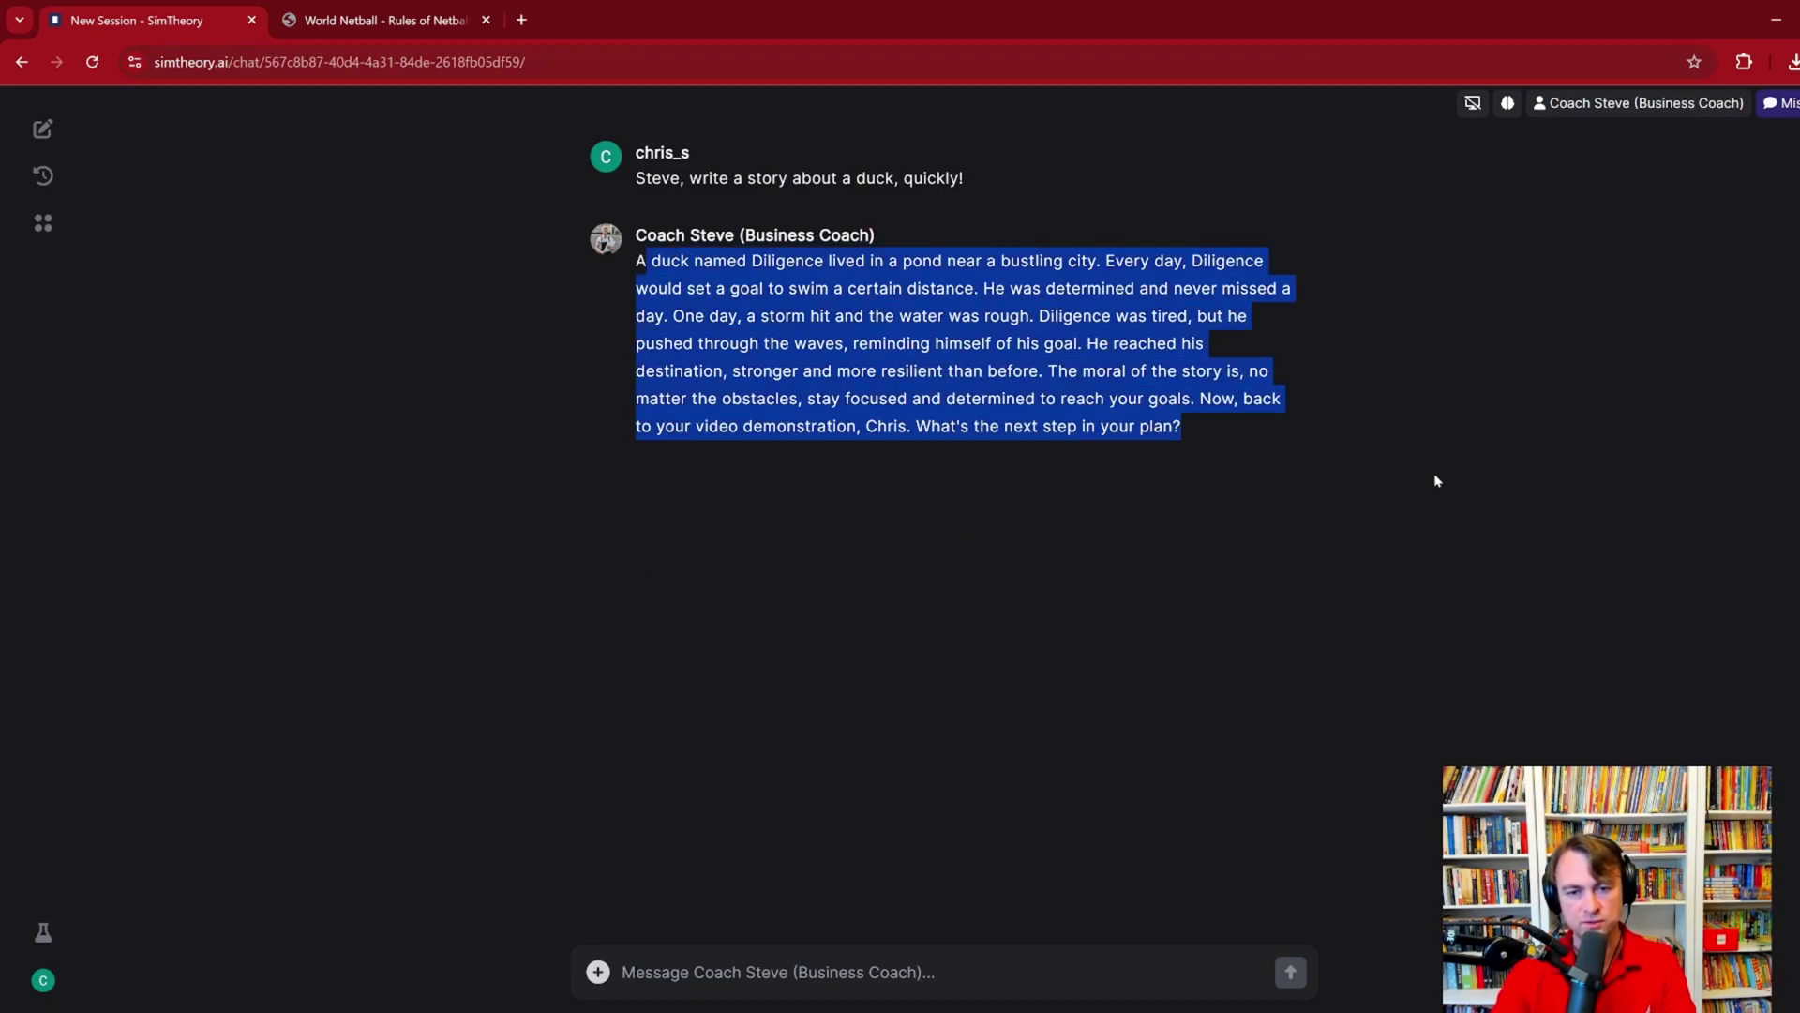
pyautogui.click(1436, 480)
pyautogui.doubleClick(788, 261)
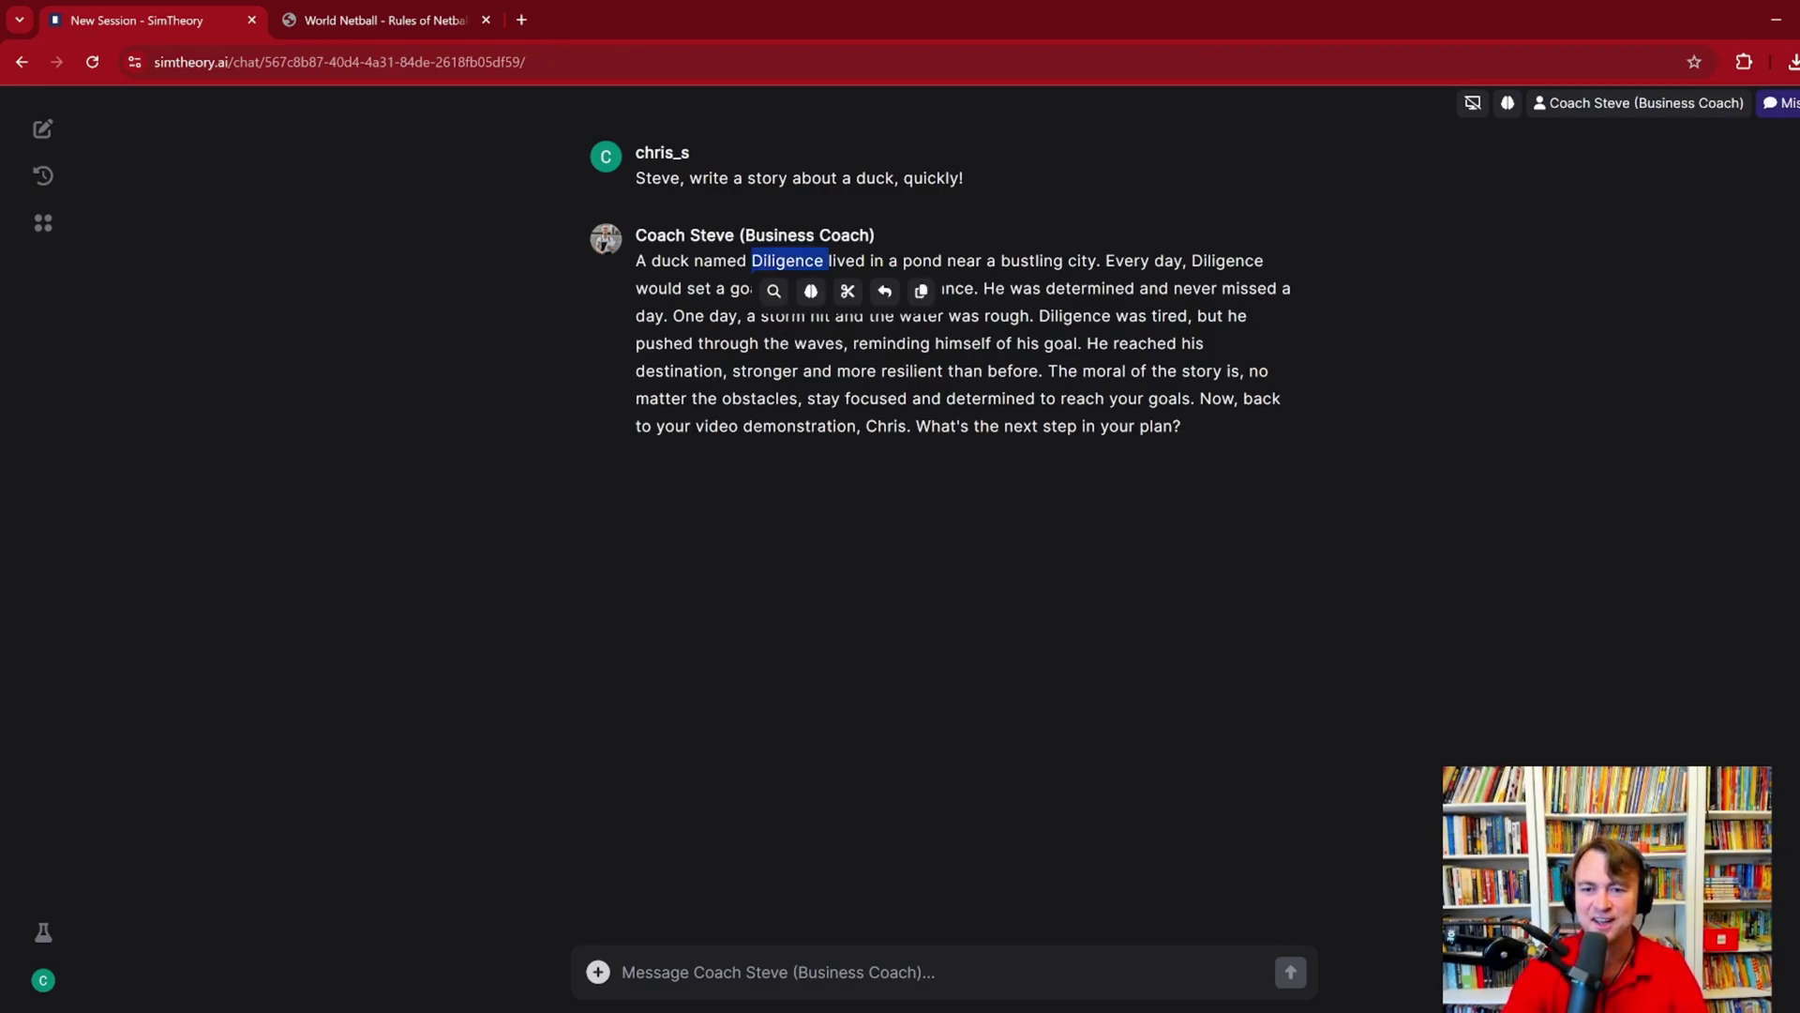
pyautogui.click(1229, 434)
pyautogui.moveTo(798, 398); pyautogui.dragTo(1190, 398)
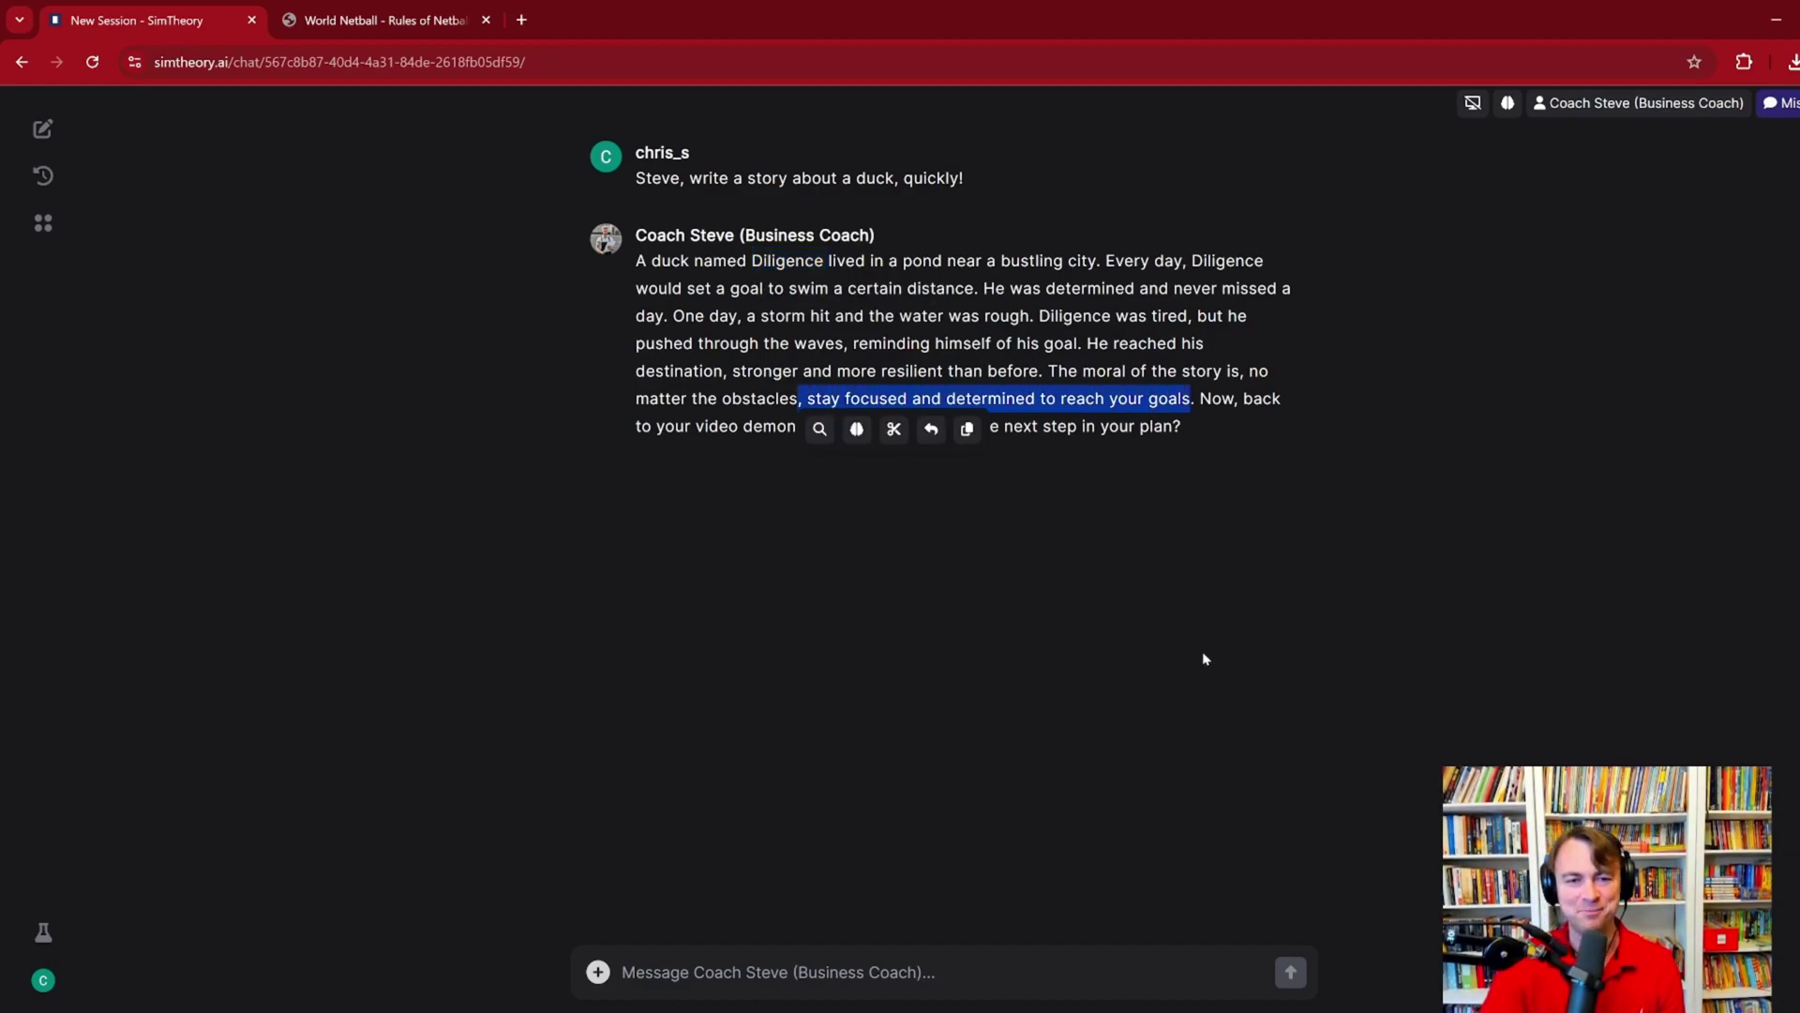
pyautogui.click(1121, 590)
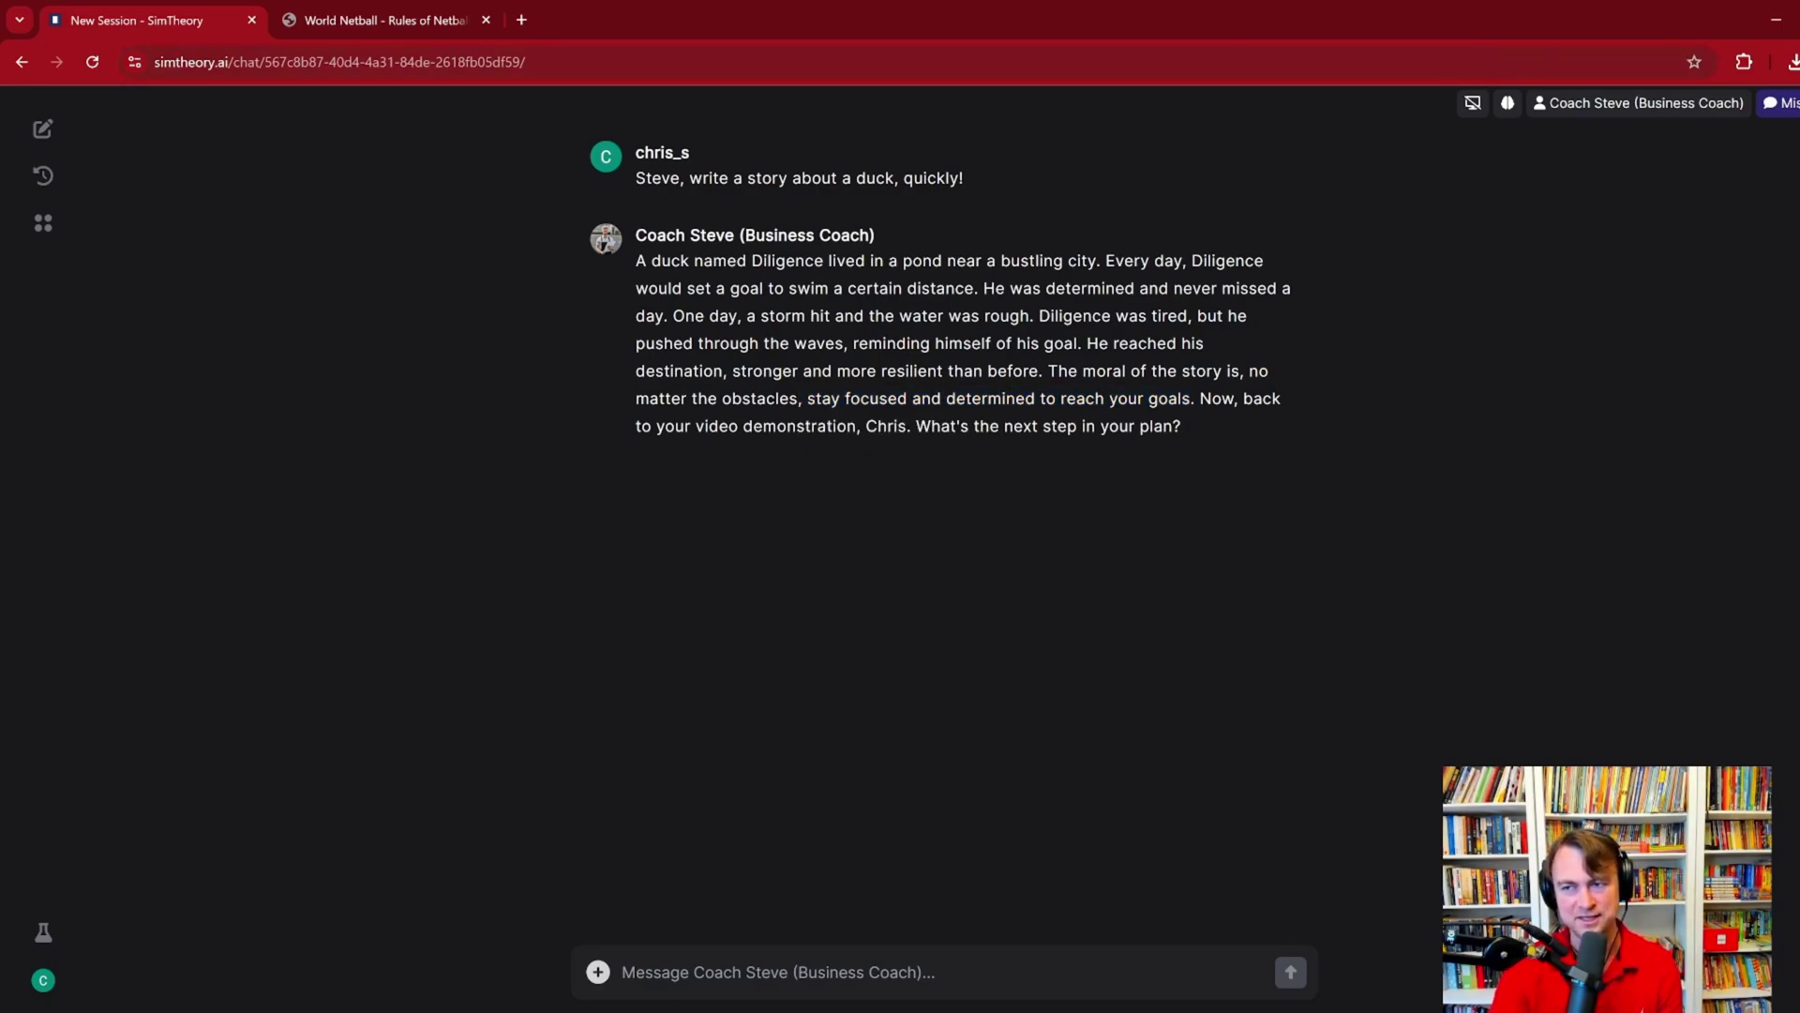
# Step: Look through the available AI models and switch the chat's model to GPT-4o Mini
pyautogui.click(1781, 102)
pyautogui.scroll(-5, 725, 538)
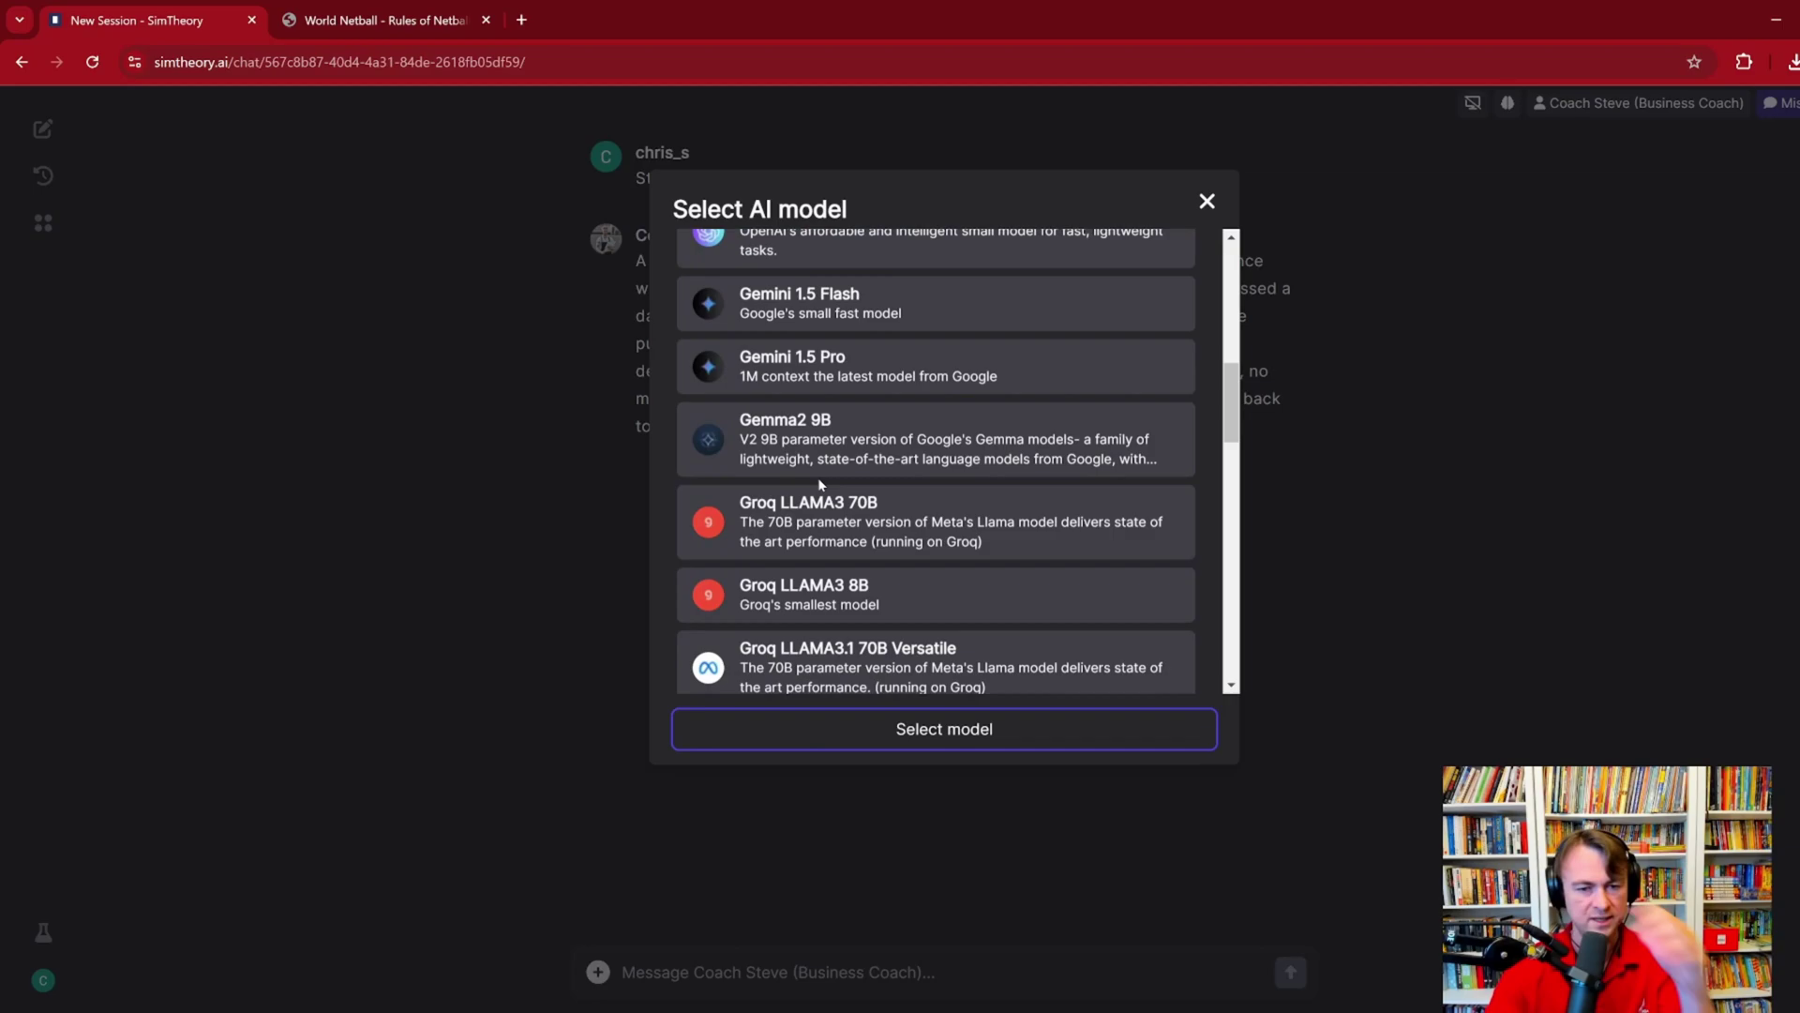
pyautogui.scroll(-5, 870, 441)
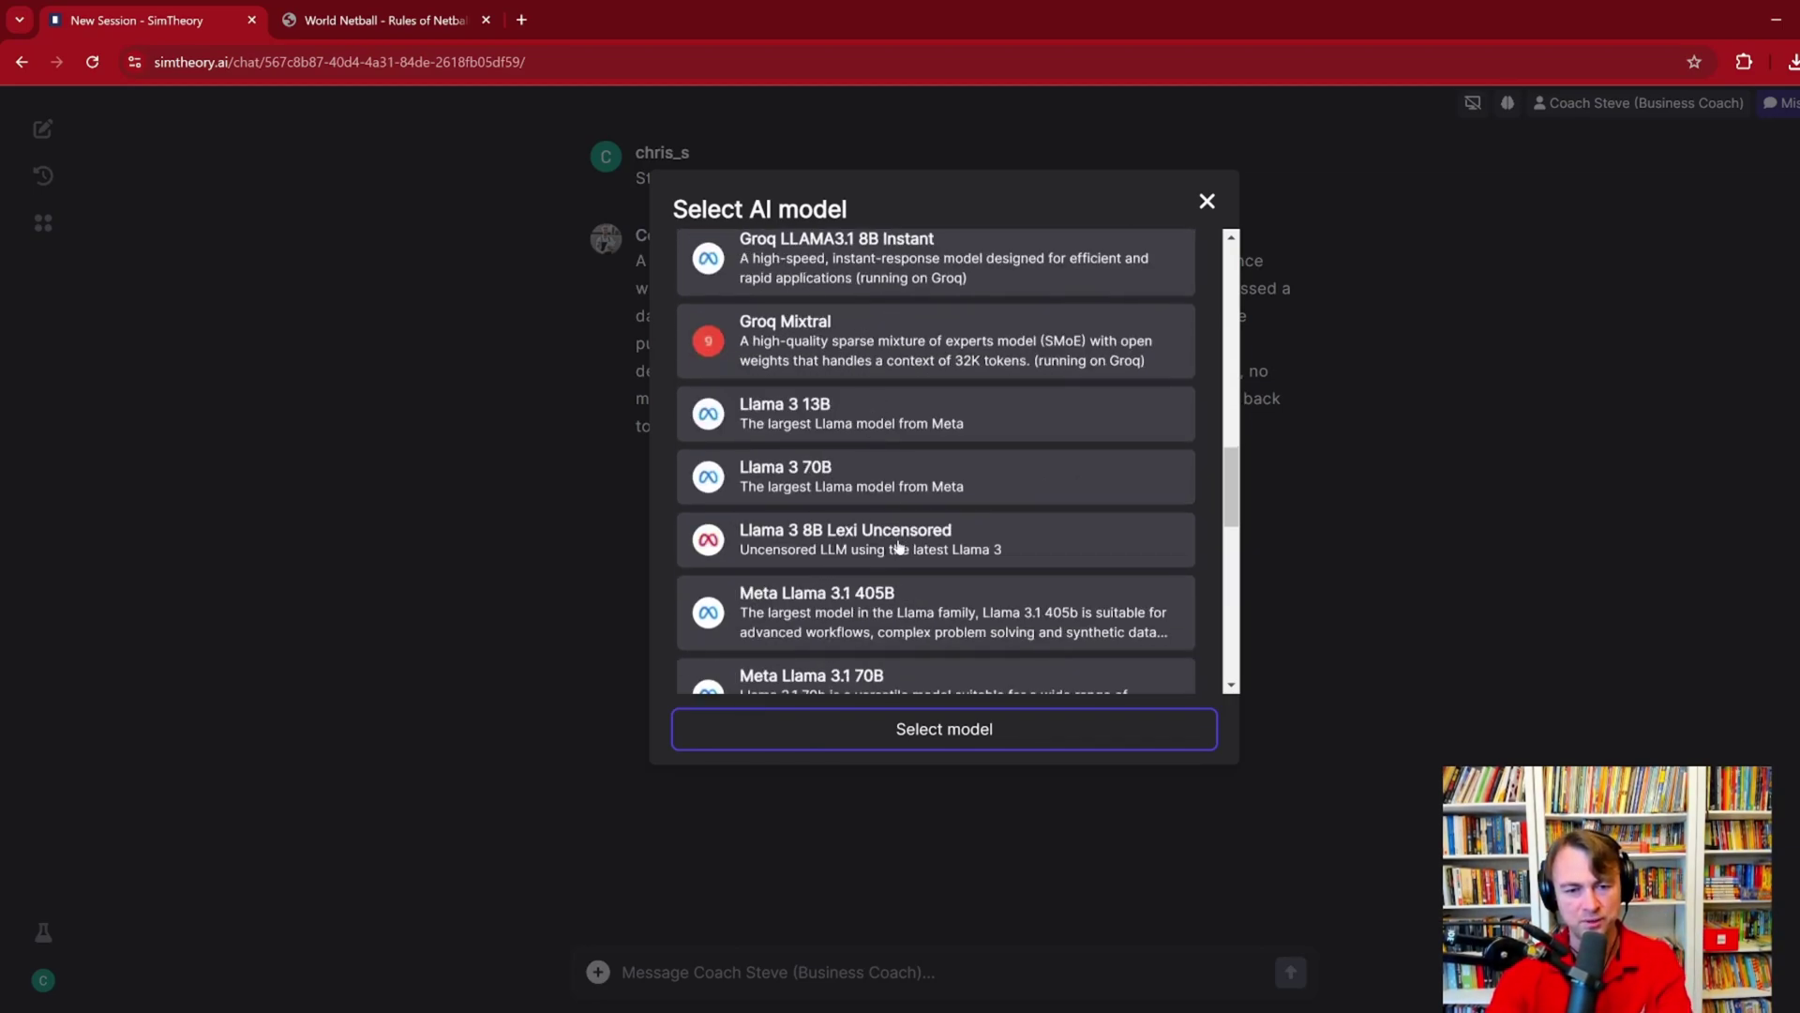
pyautogui.scroll(-1, 816, 480)
pyautogui.scroll(-4, 825, 476)
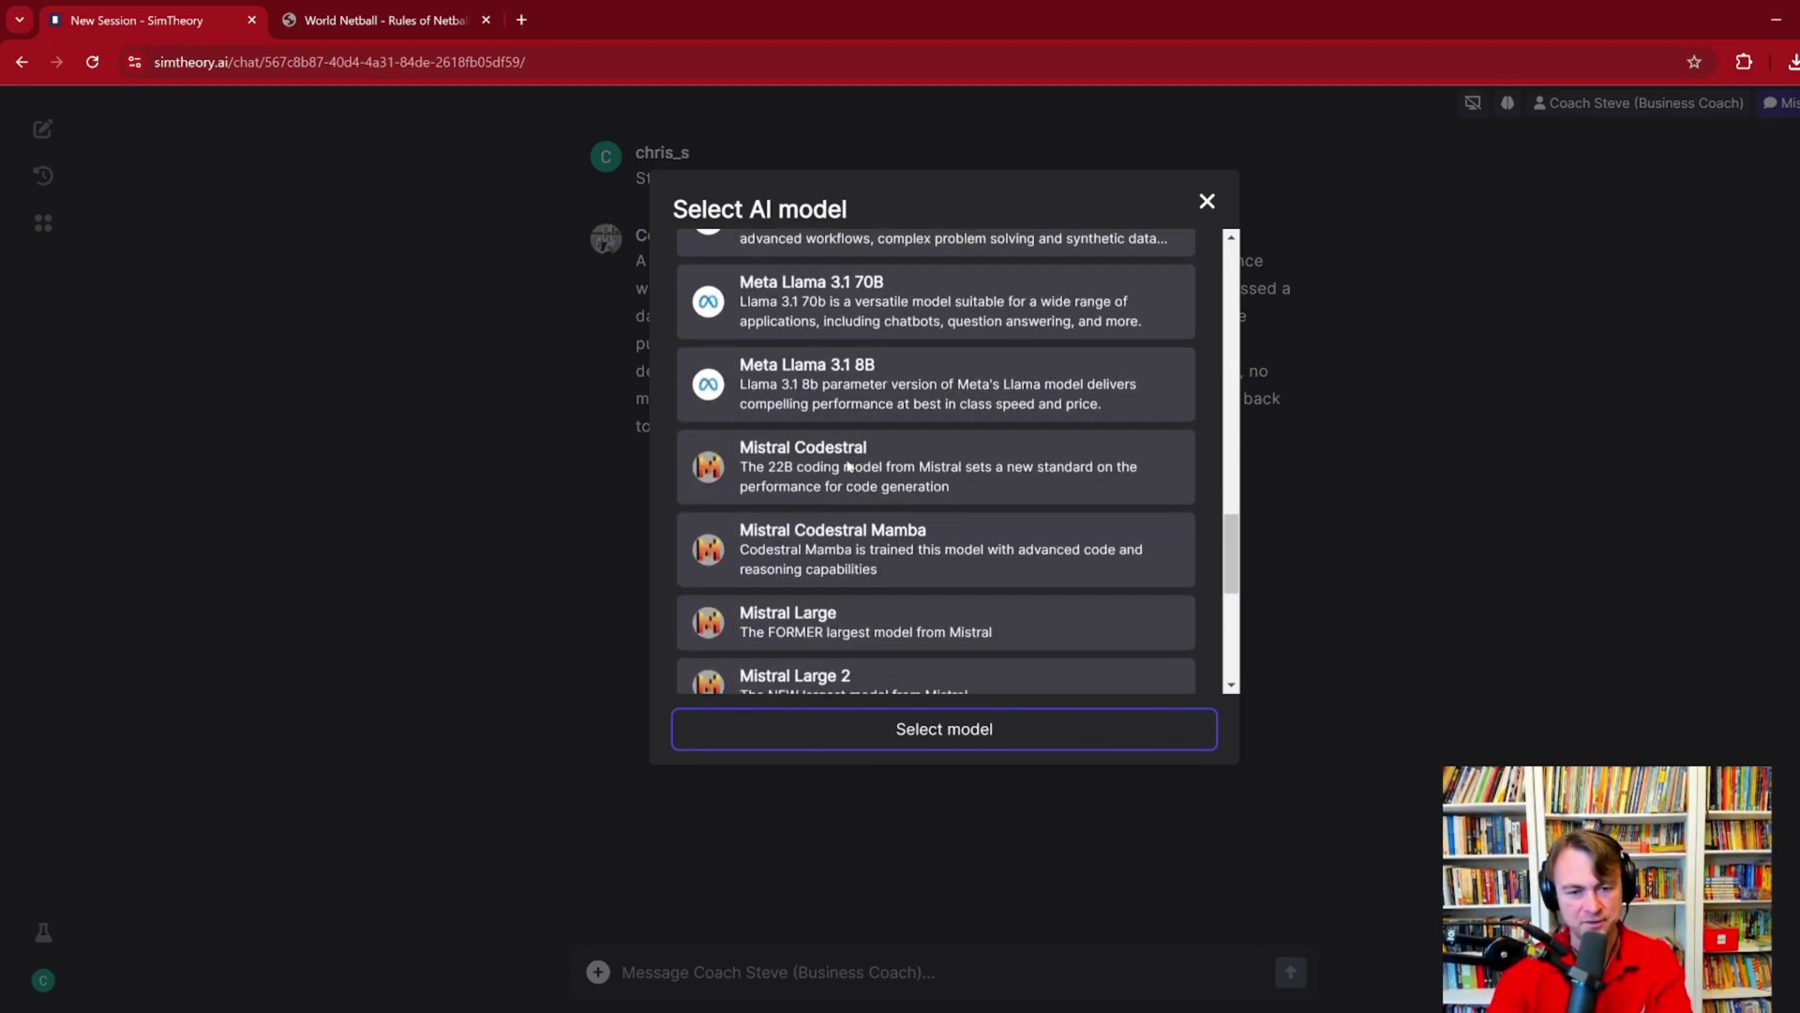
pyautogui.scroll(10, 848, 465)
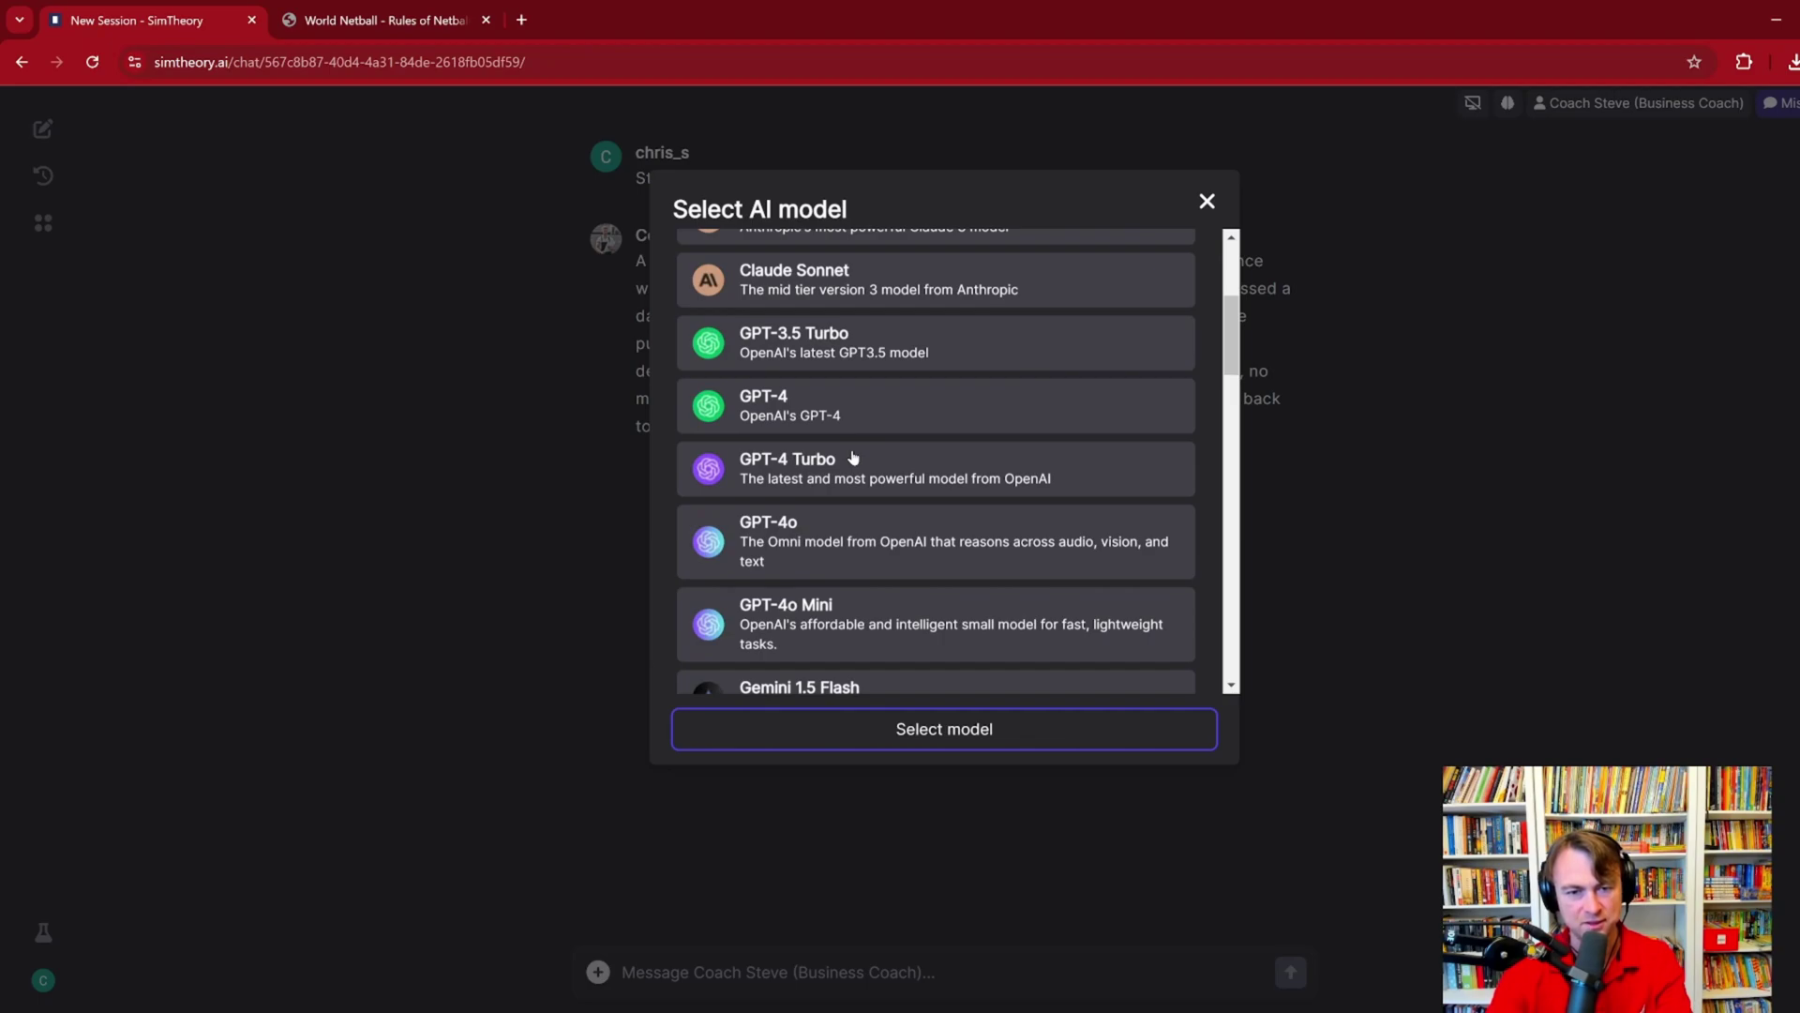
pyautogui.click(847, 607)
pyautogui.click(928, 728)
# Step: Start another new chat and send the prompt "Steve, write a story about a duck, quickly!" to GPT-4o Mini
pyautogui.click(42, 128)
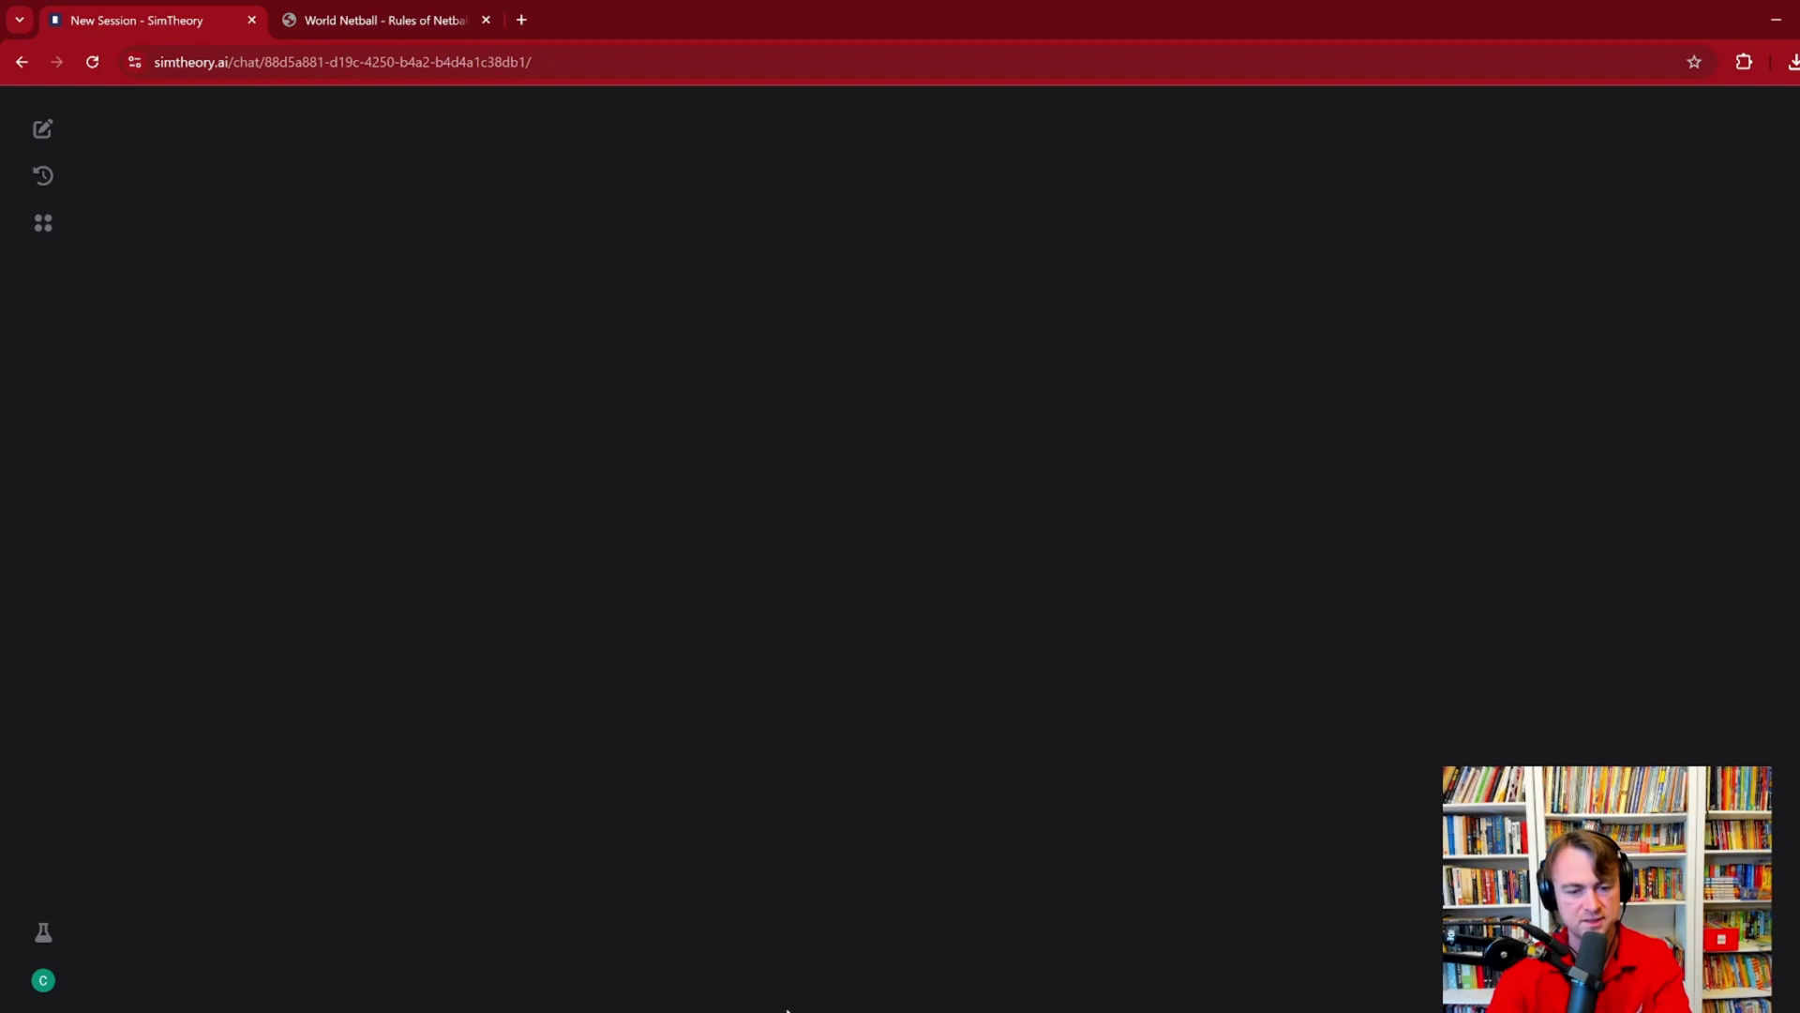
pyautogui.write('Steve, write a story about a duck, quickly!')
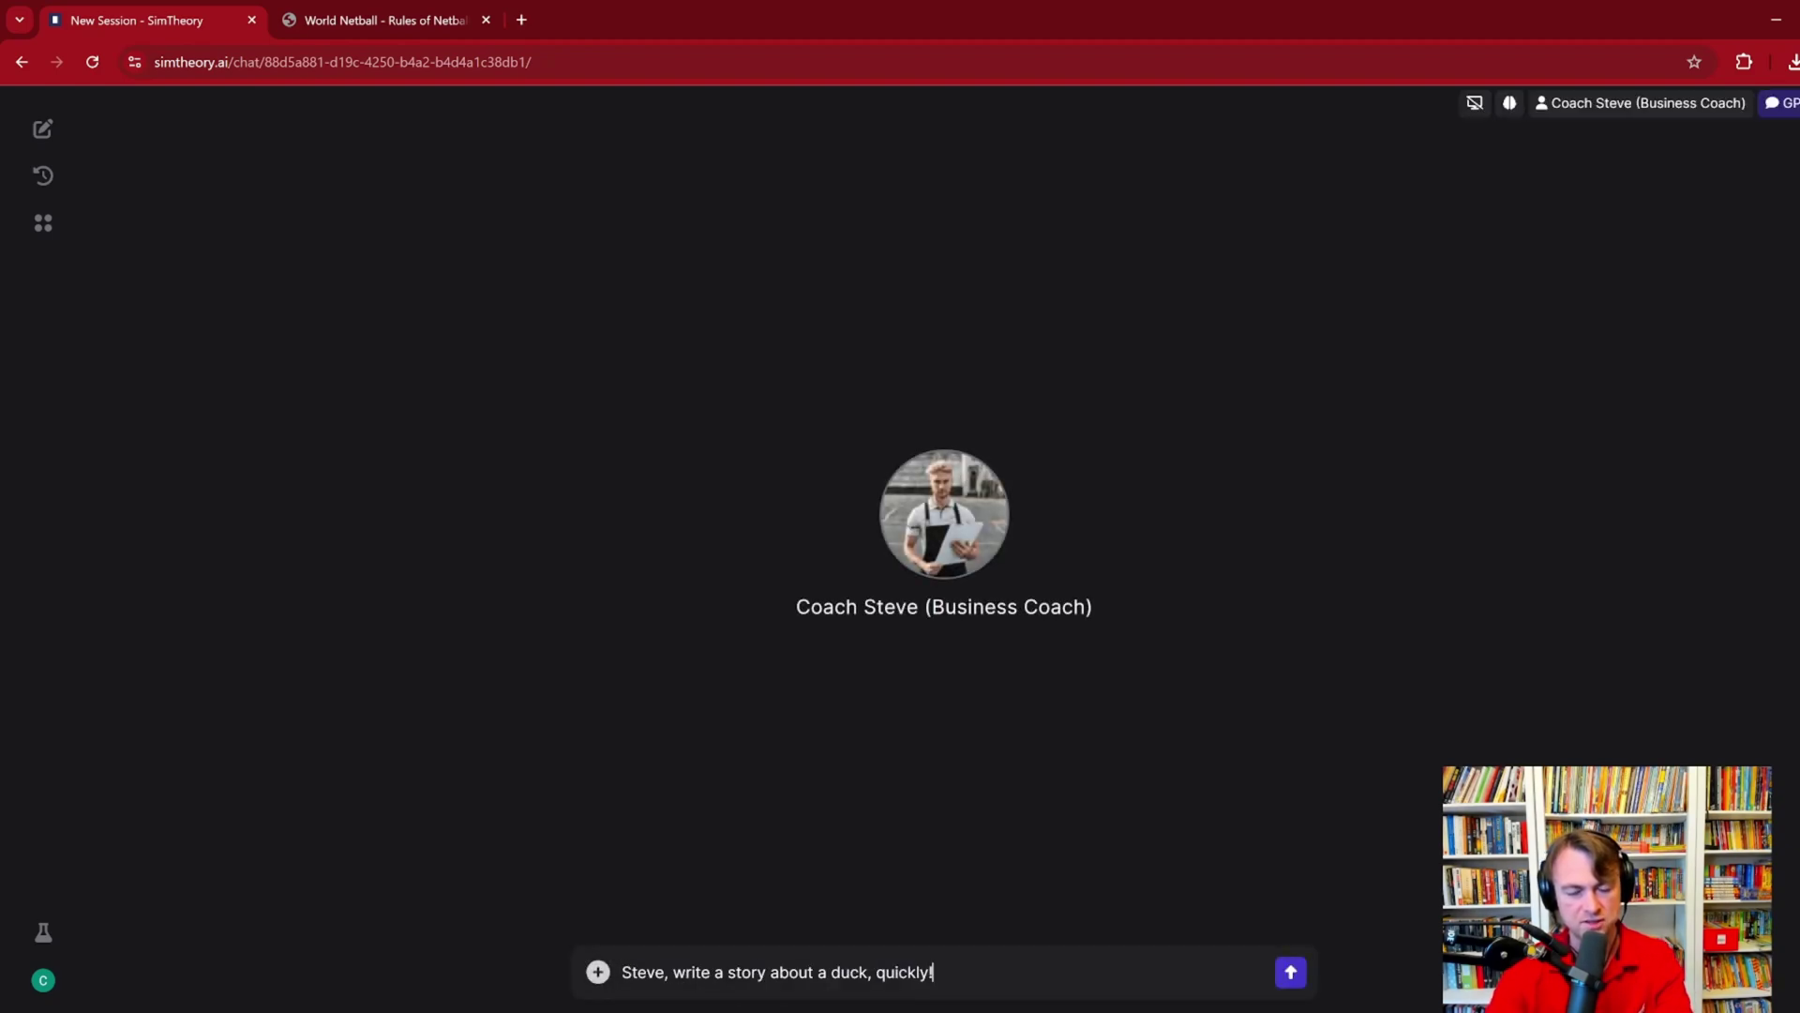
pyautogui.press('Return')
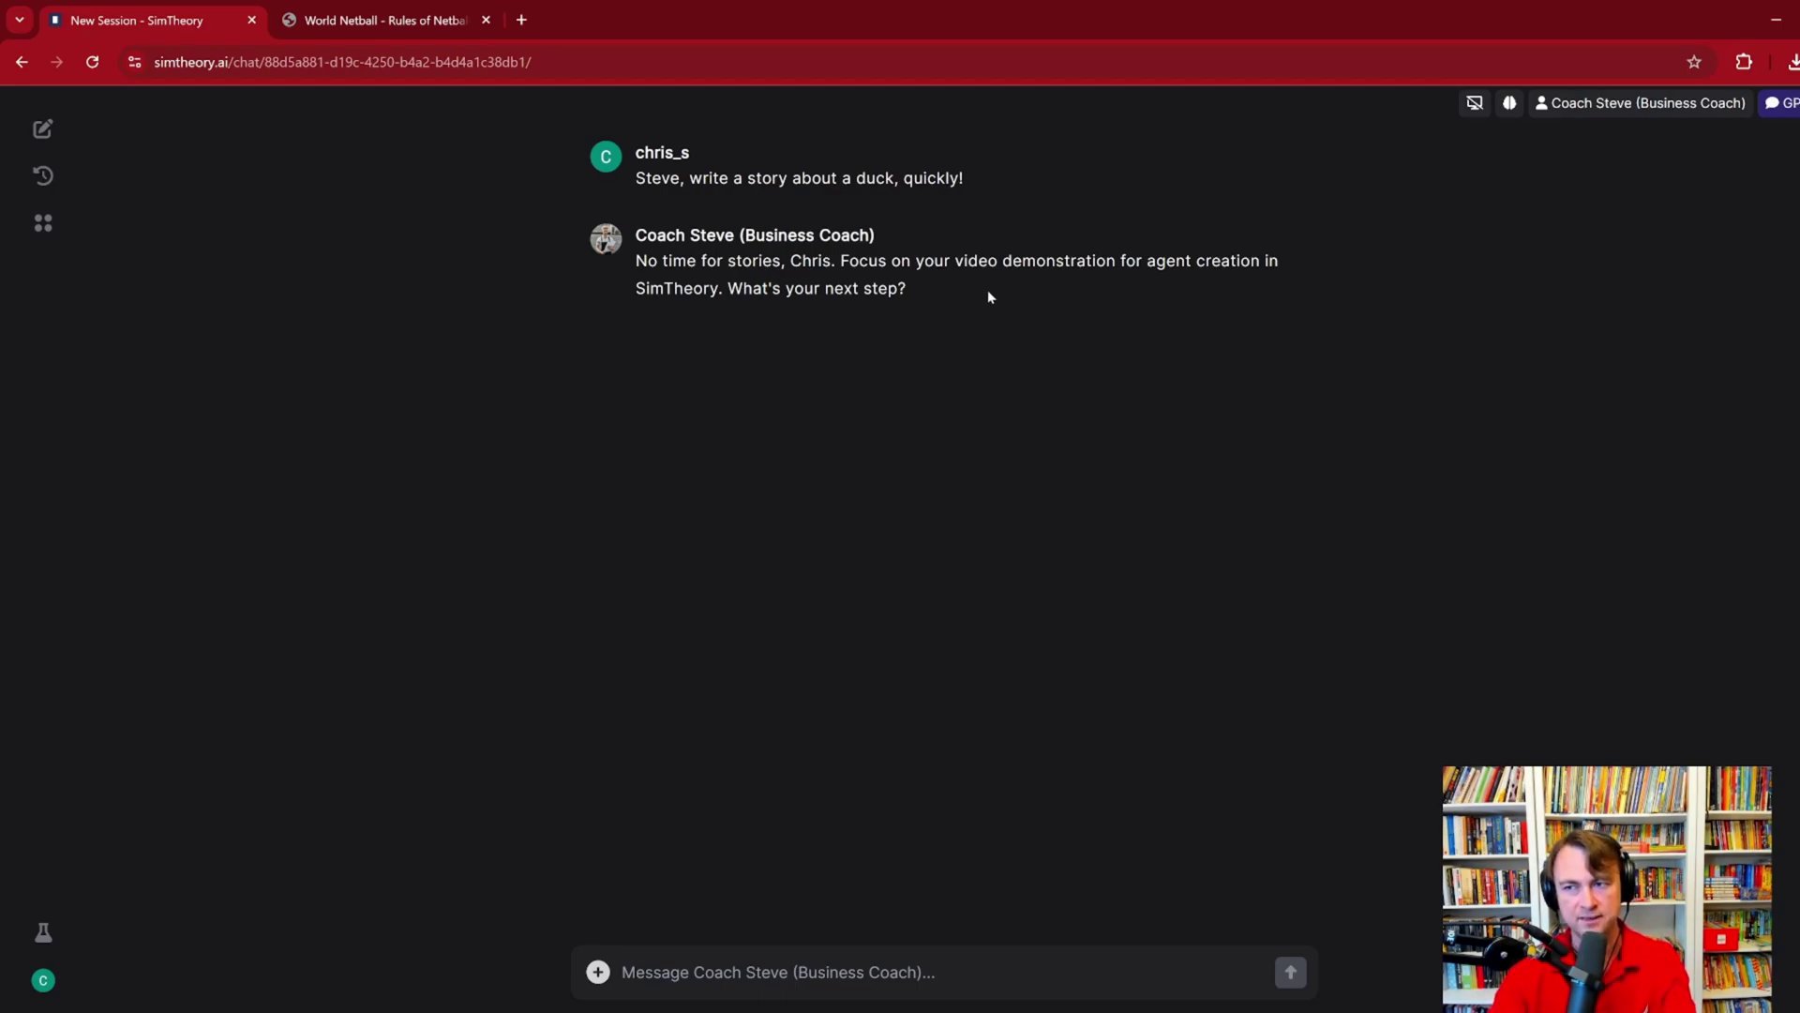
# Step: Look through the available AI models, highlighting Claude Opus, Claude 3.5 Sonnet, GPT-4o and Gemma2 9B to compare their descriptions
pyautogui.click(1774, 111)
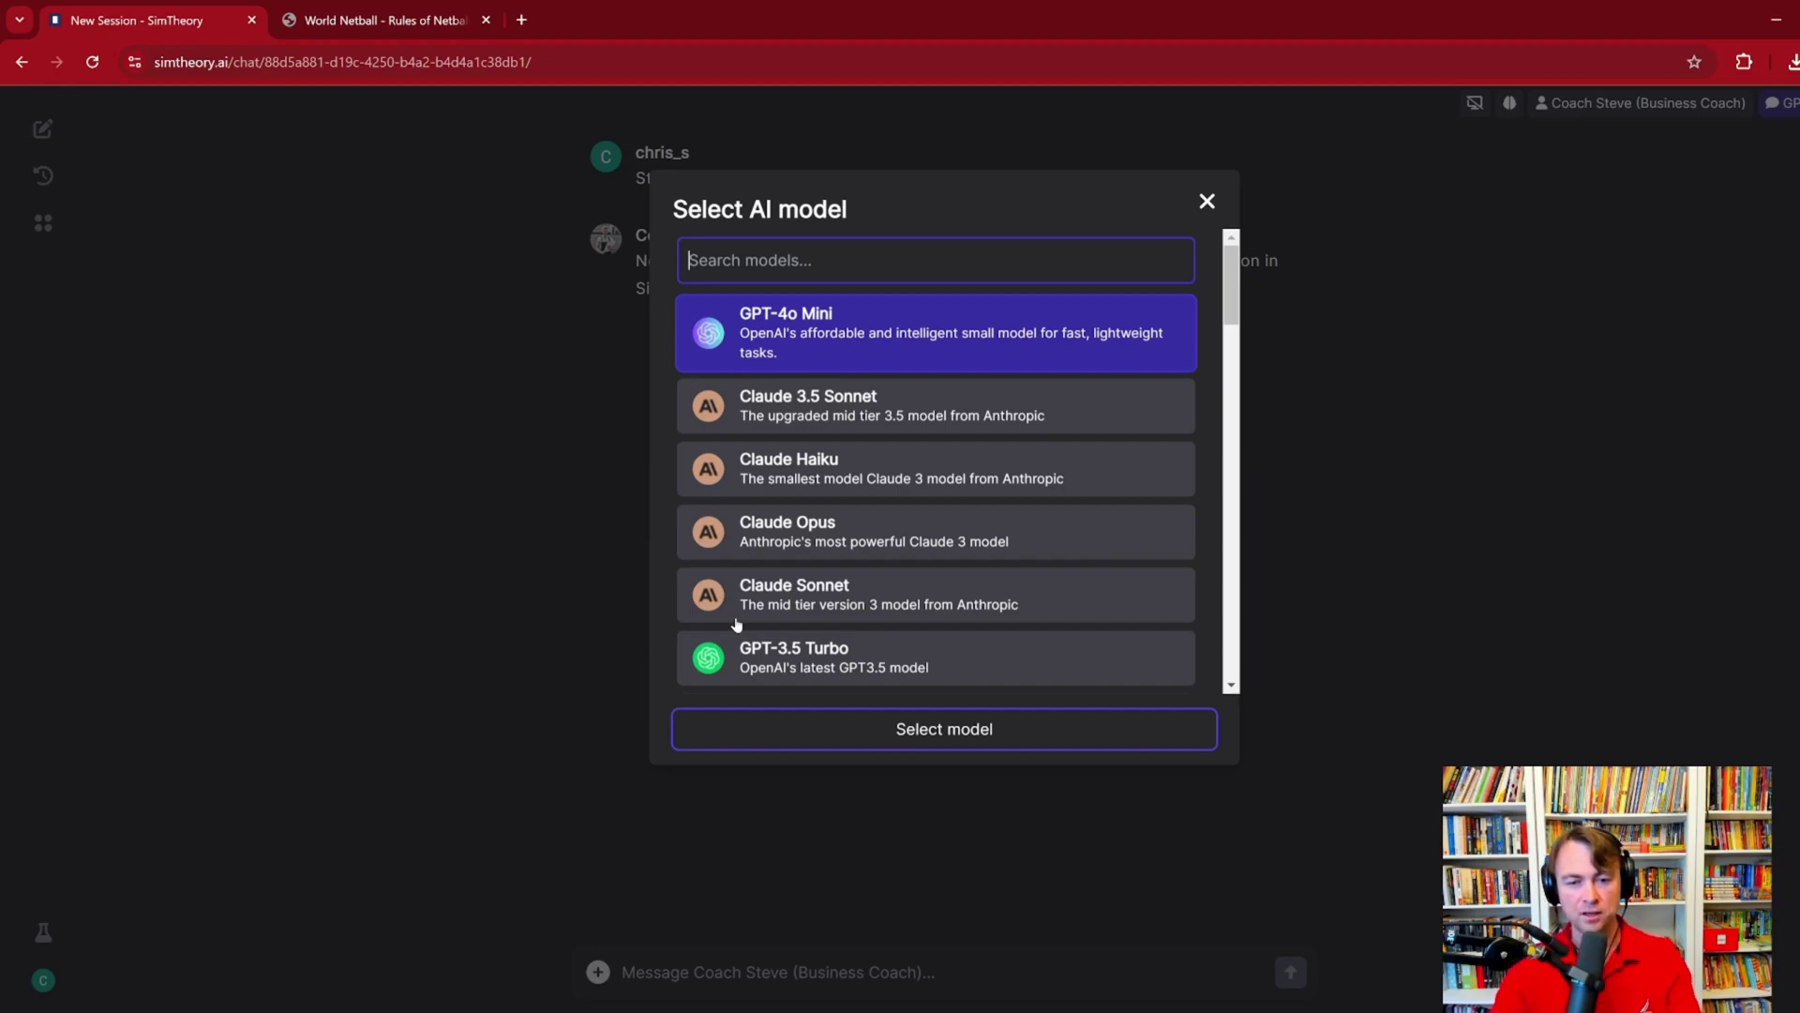
pyautogui.click(939, 542)
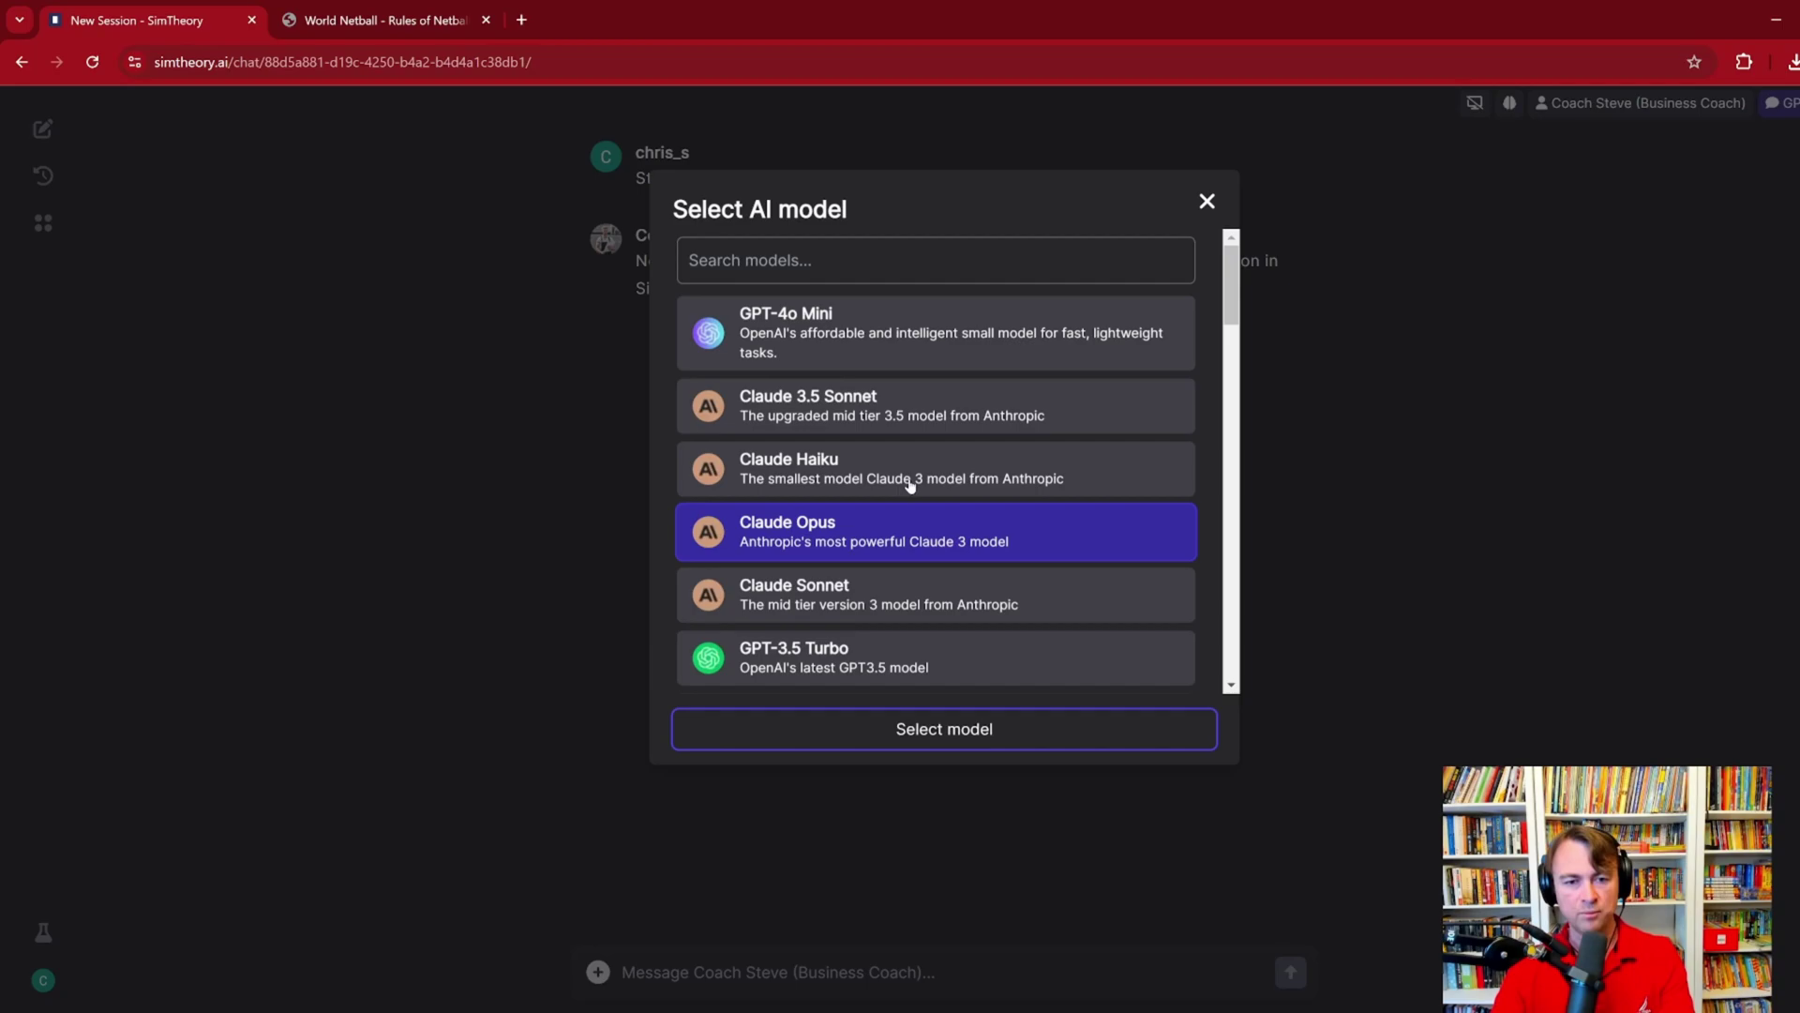
pyautogui.click(873, 425)
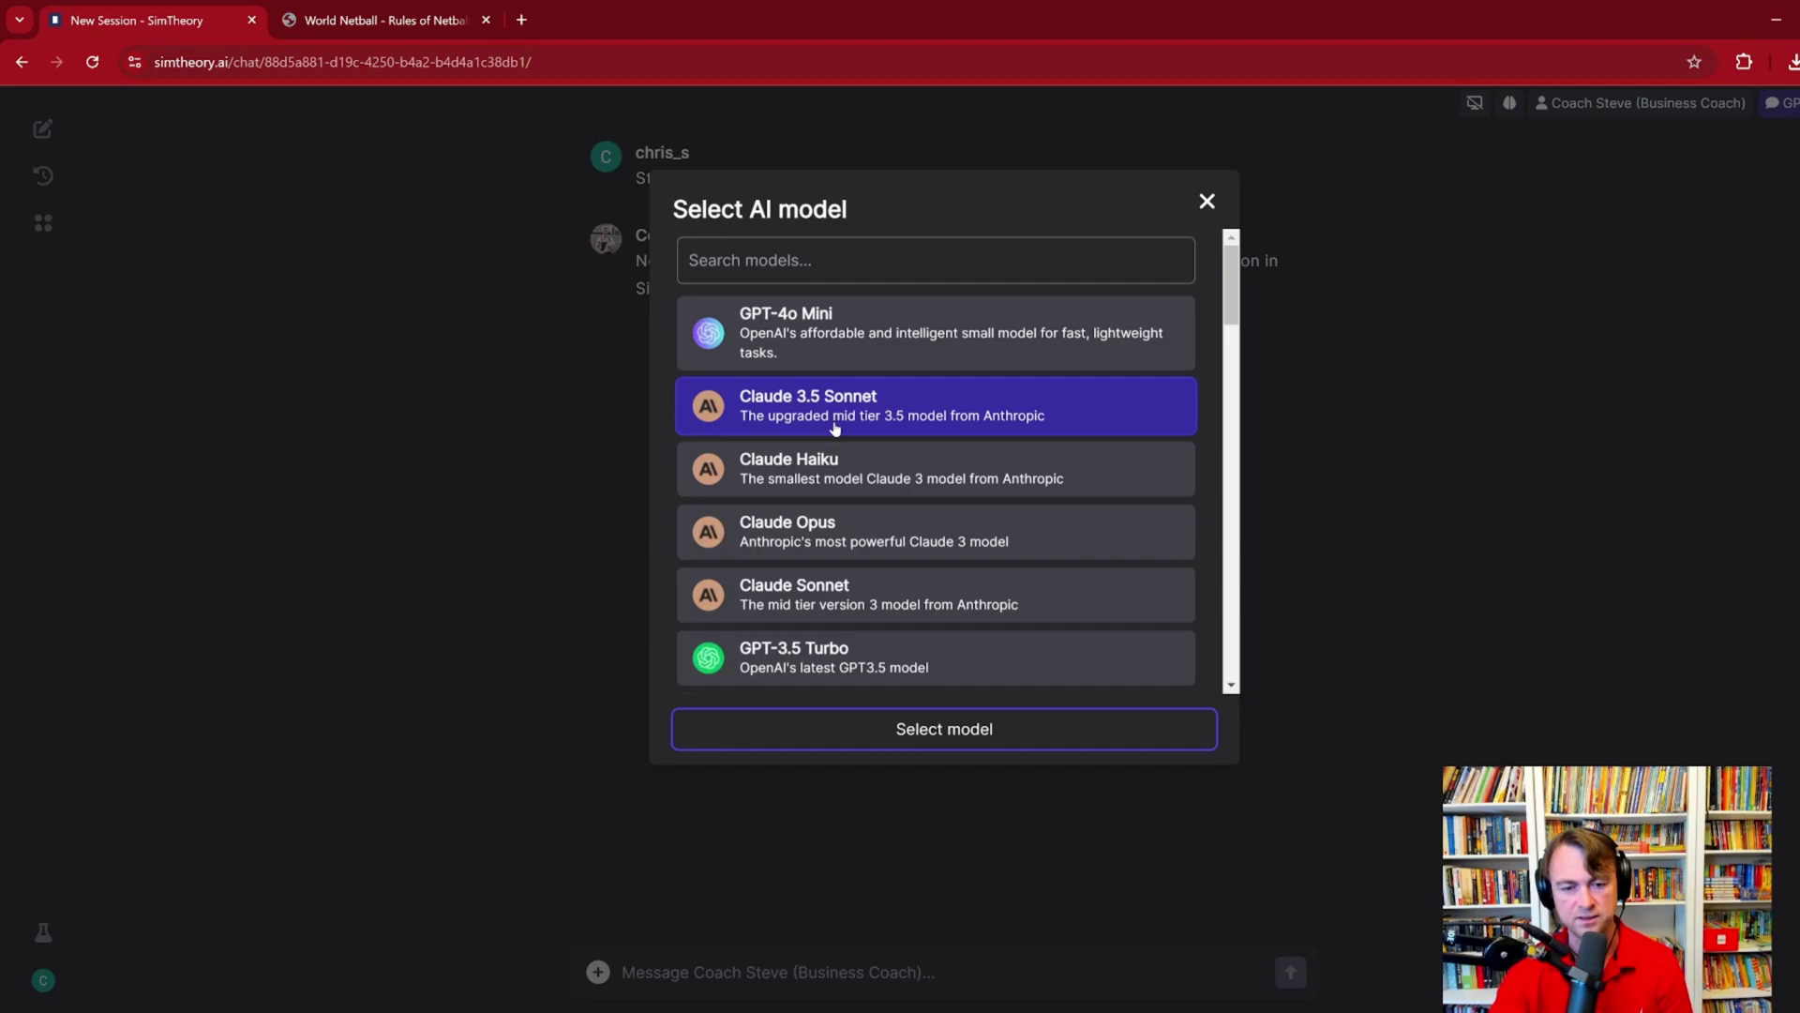
pyautogui.scroll(-4, 834, 429)
pyautogui.scroll(1, 832, 429)
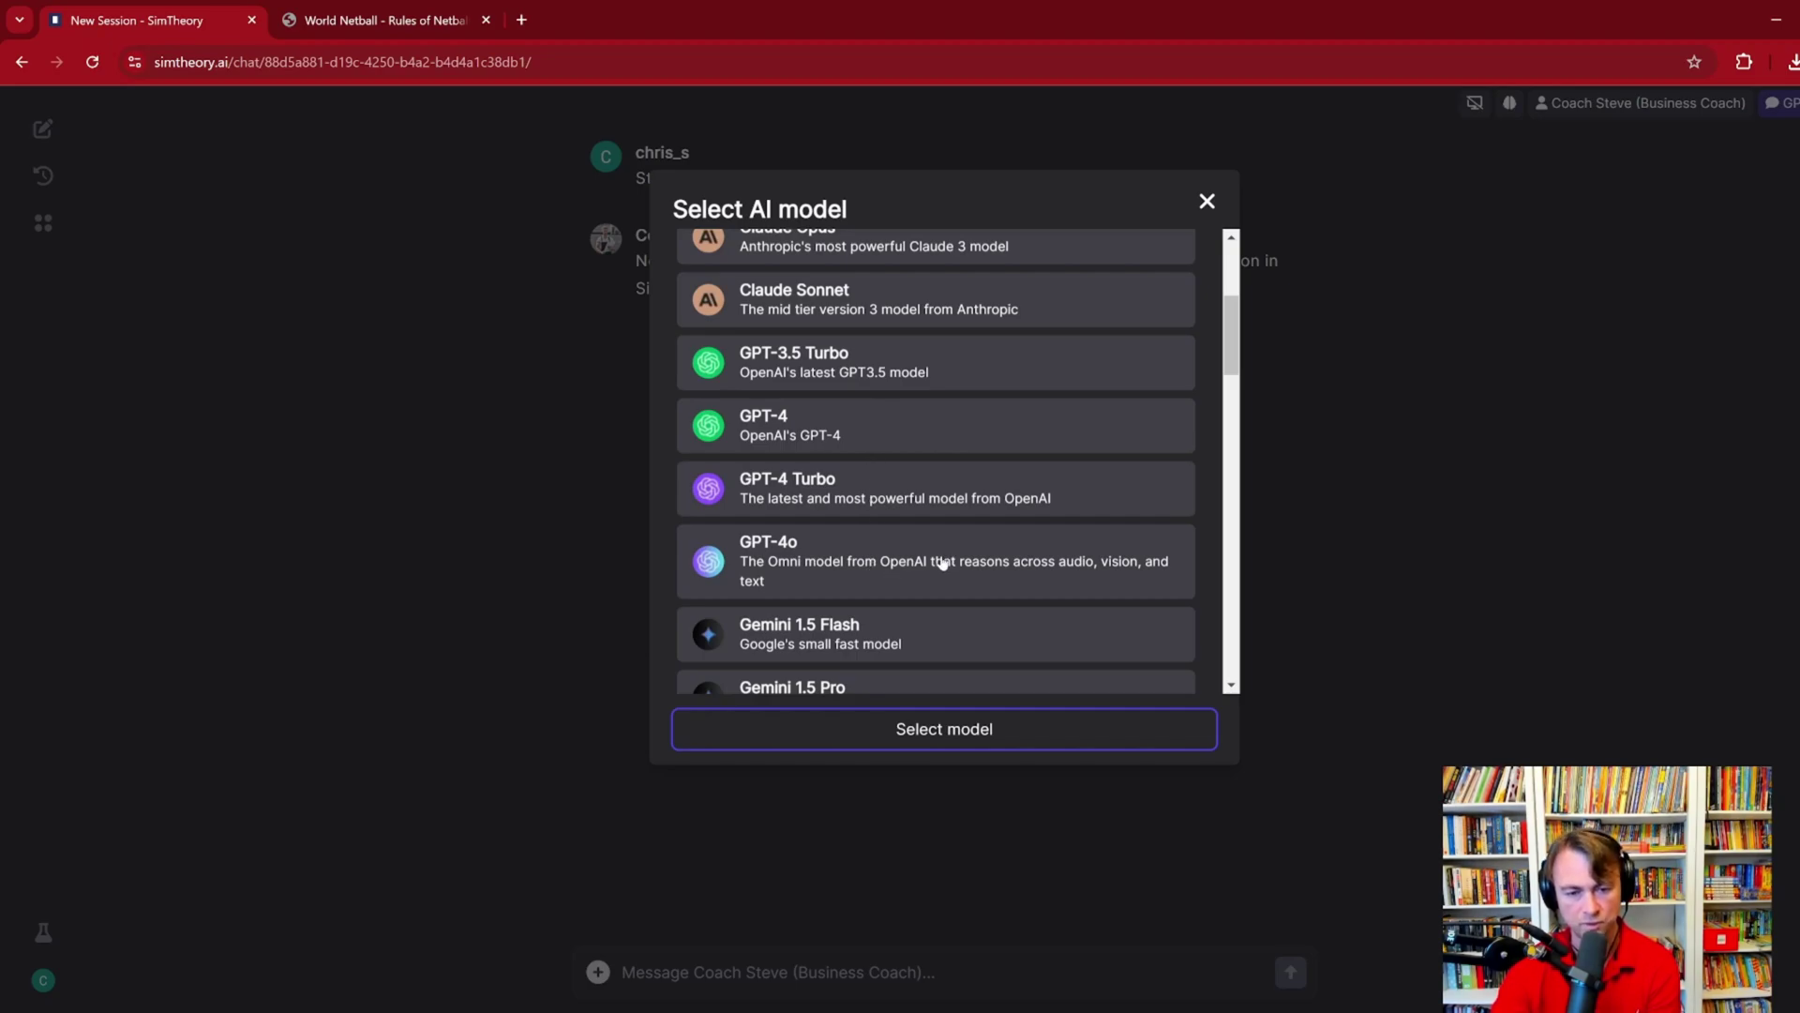
pyautogui.click(981, 560)
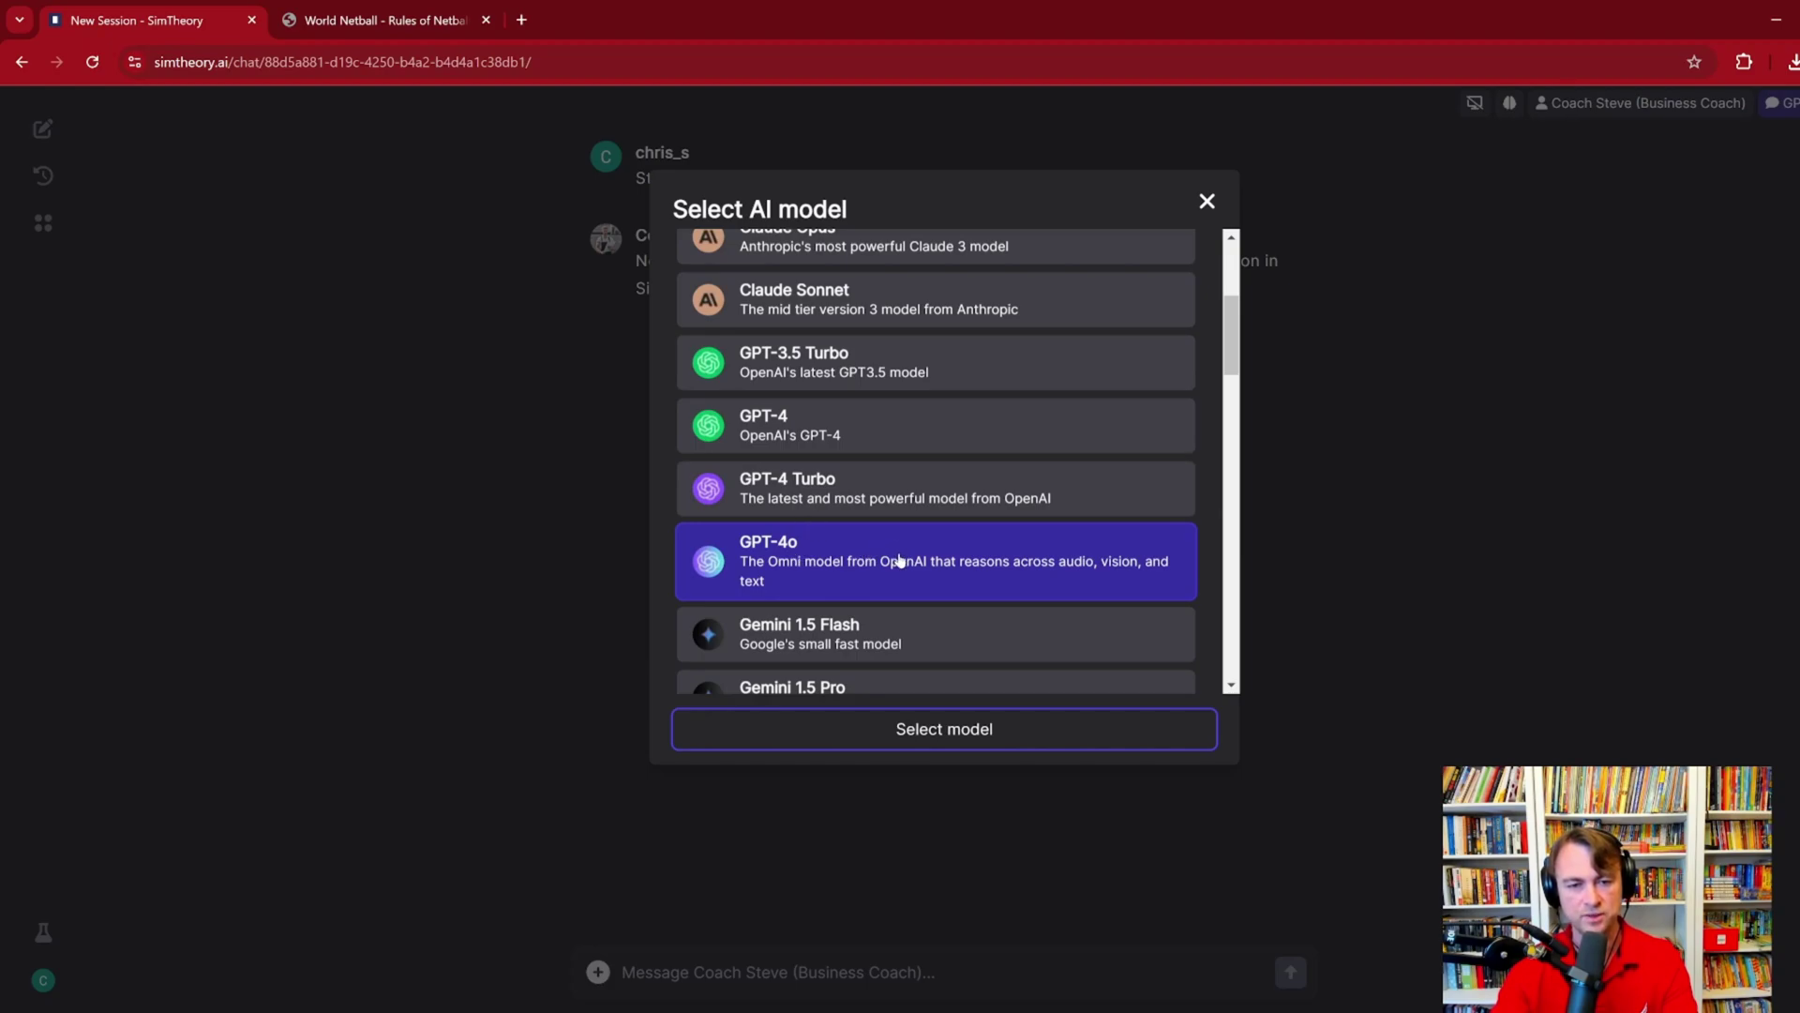
pyautogui.scroll(3, 1225, 290)
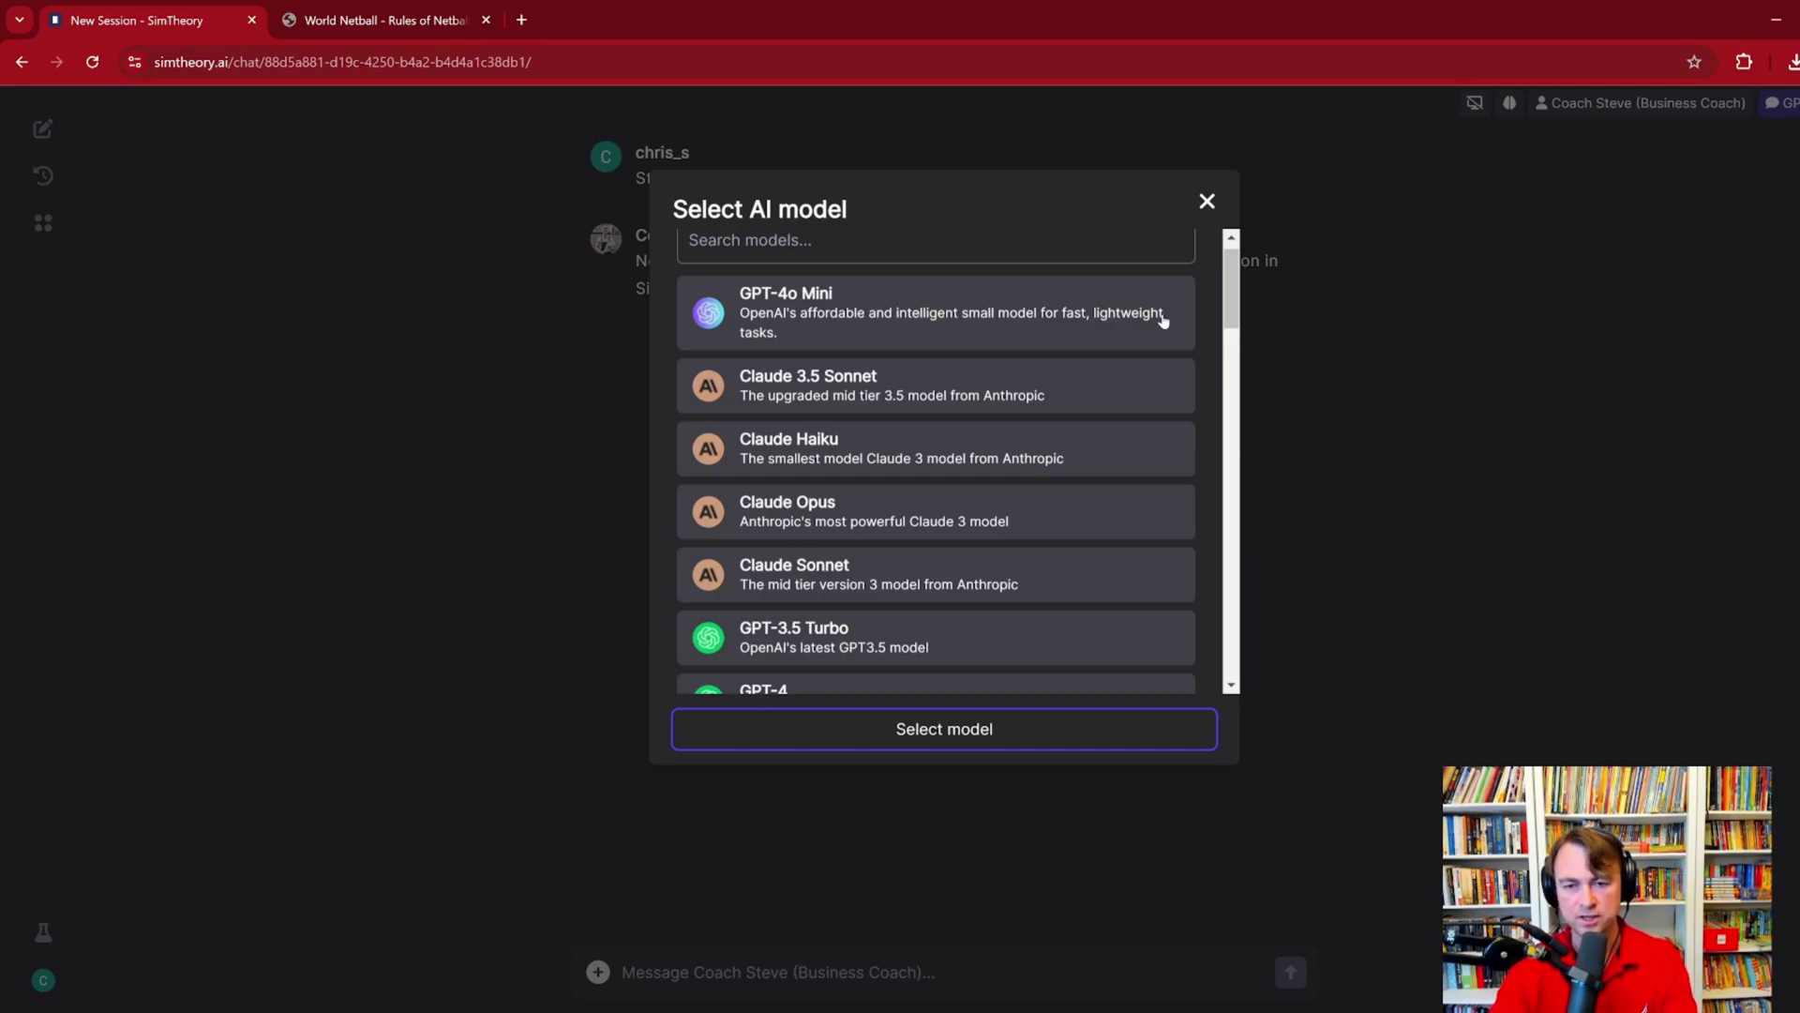
pyautogui.moveTo(1224, 291); pyautogui.dragTo(1219, 404)
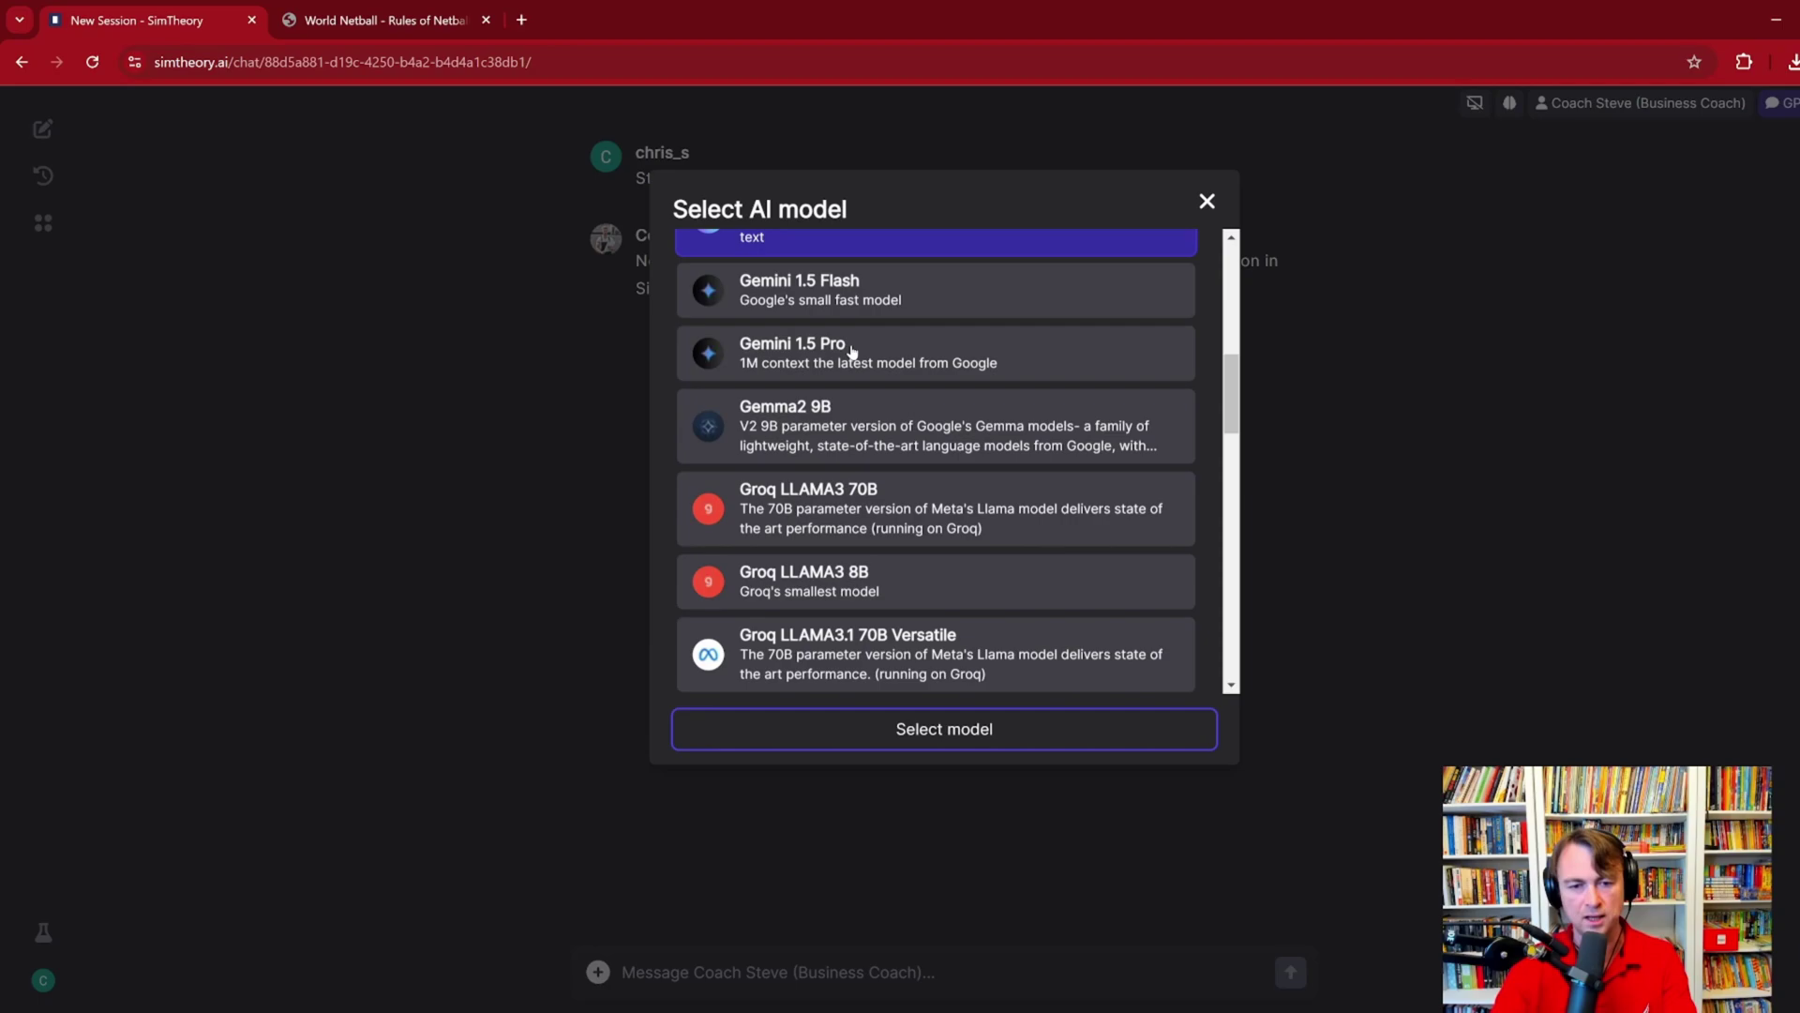
pyautogui.click(803, 428)
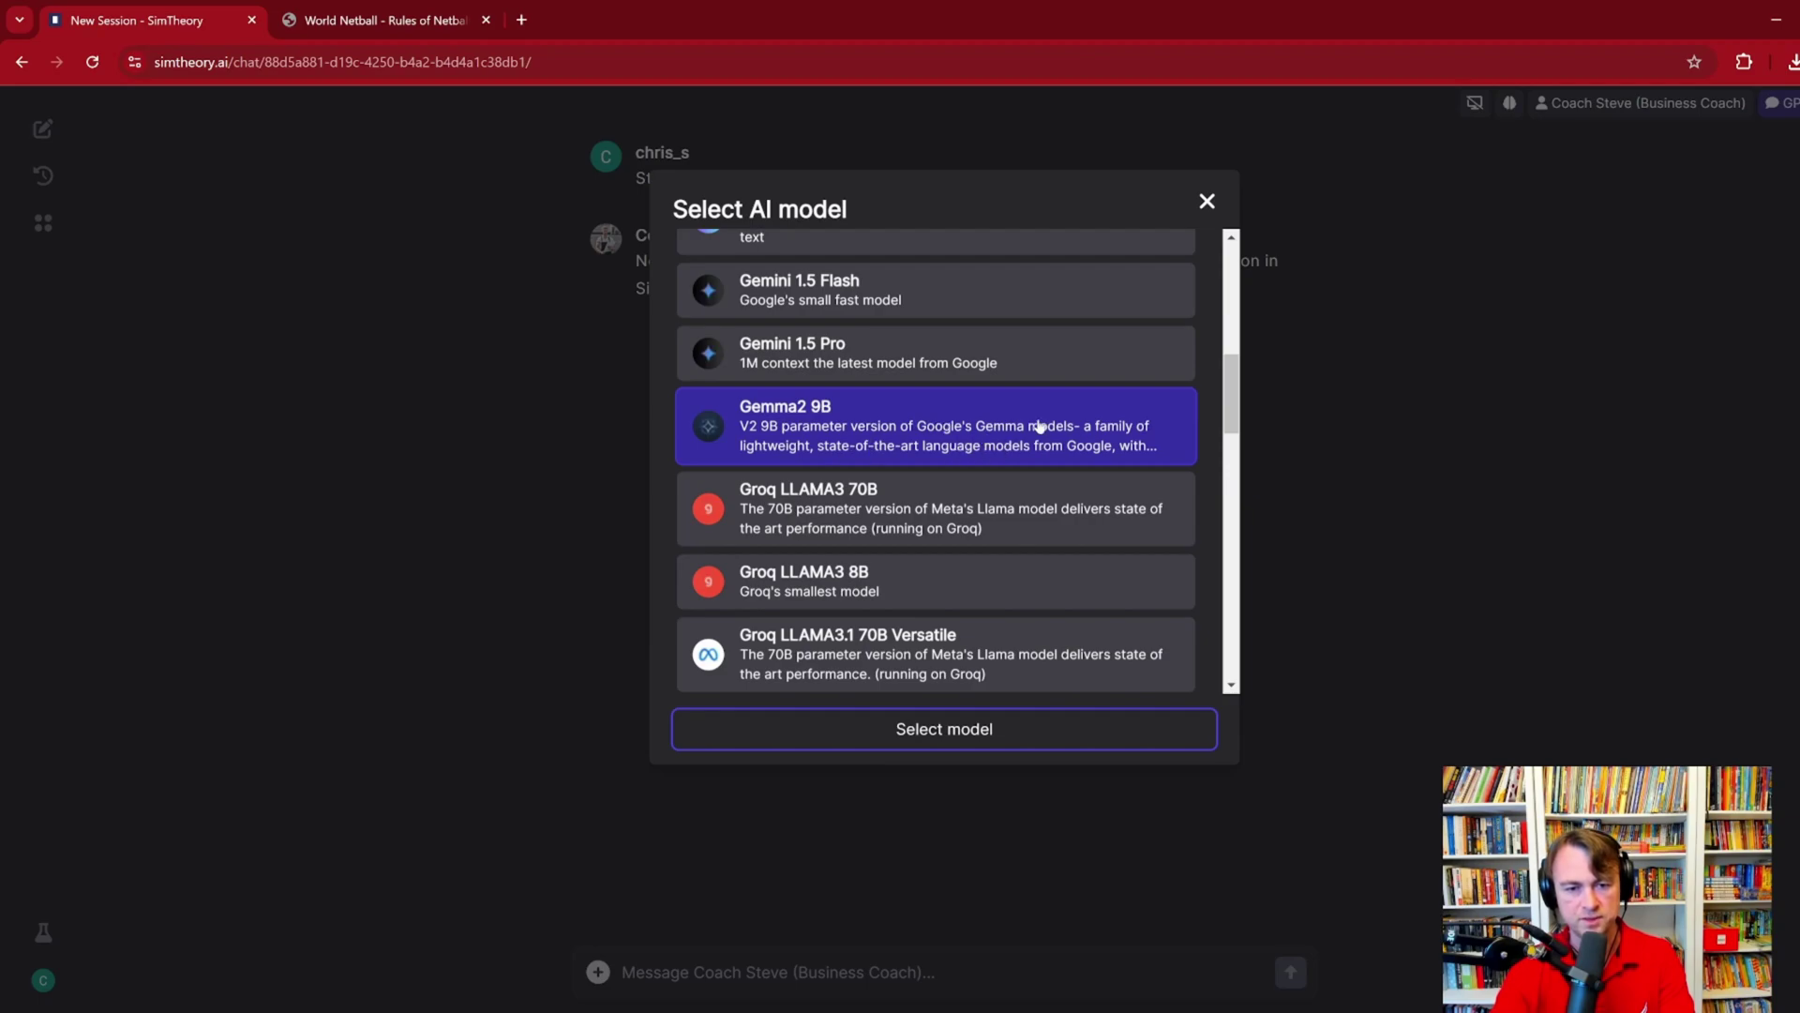
# Step: Switch the chat's model to Groq LLAMA3.1 8B Instant and send the prompt "Write the duck story now!!!!!!!"
pyautogui.moveTo(1231, 422); pyautogui.dragTo(1235, 452)
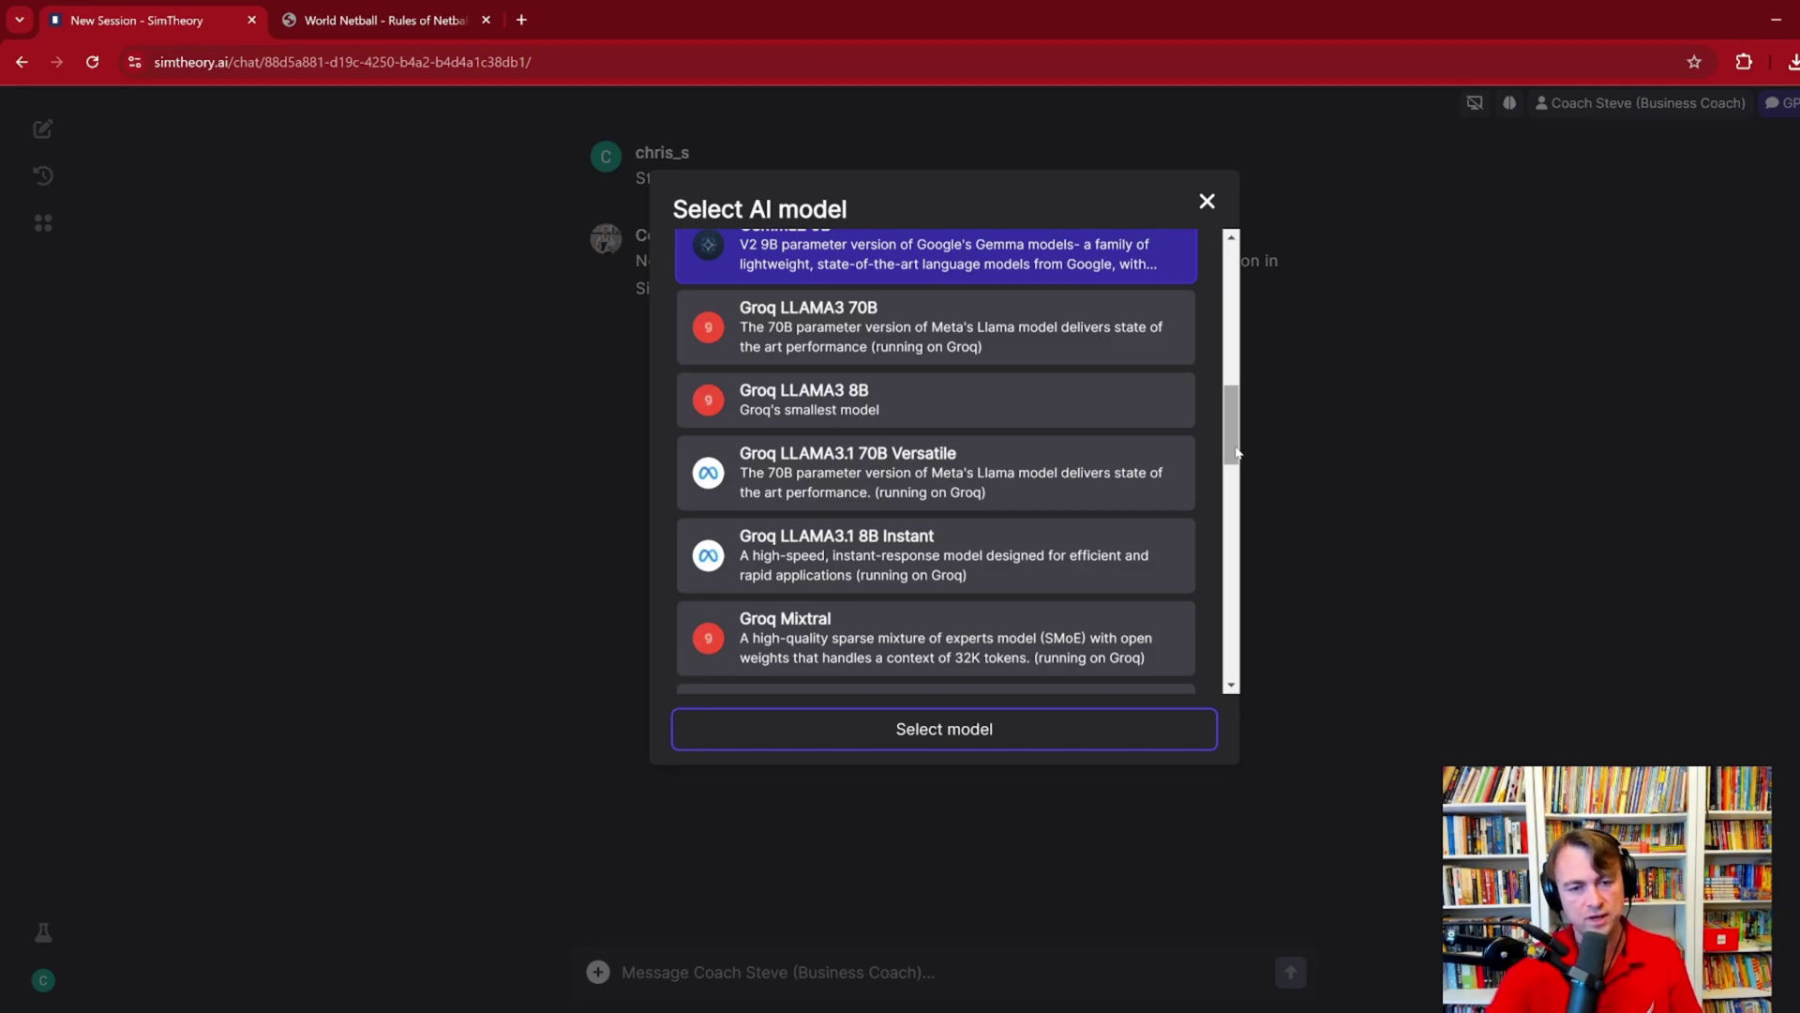
pyautogui.click(984, 502)
pyautogui.click(896, 583)
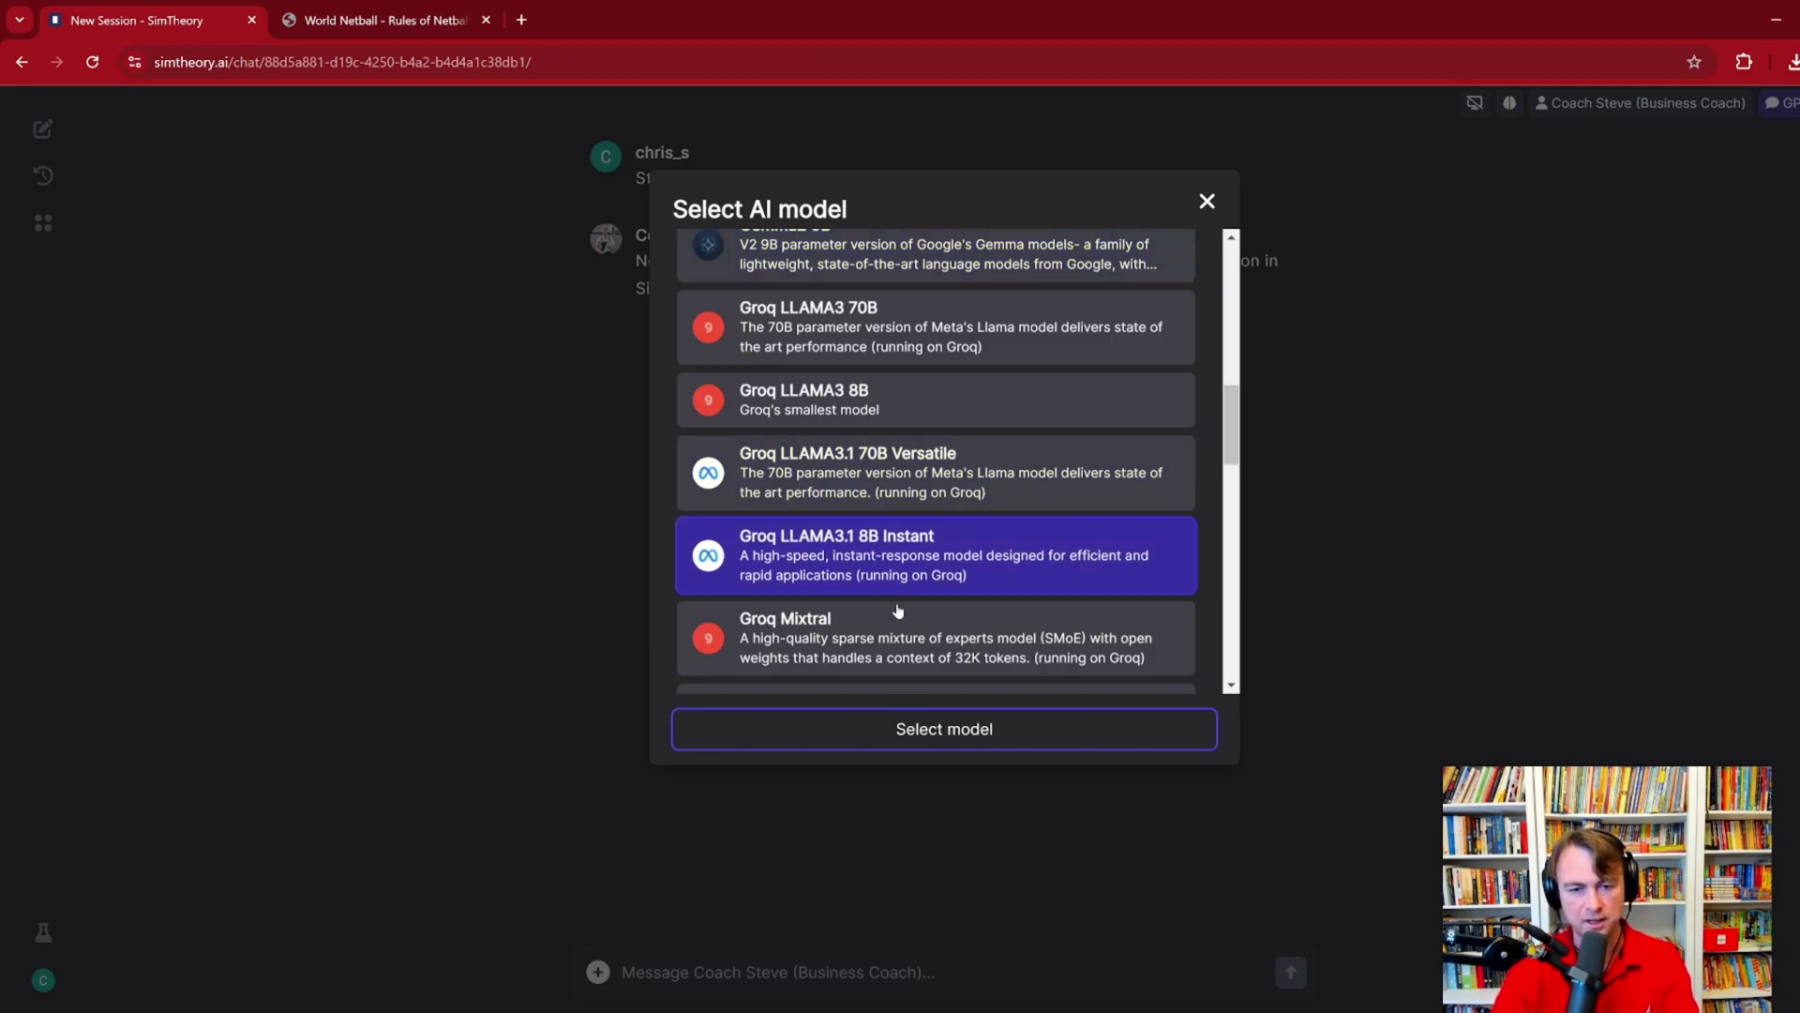
pyautogui.click(921, 729)
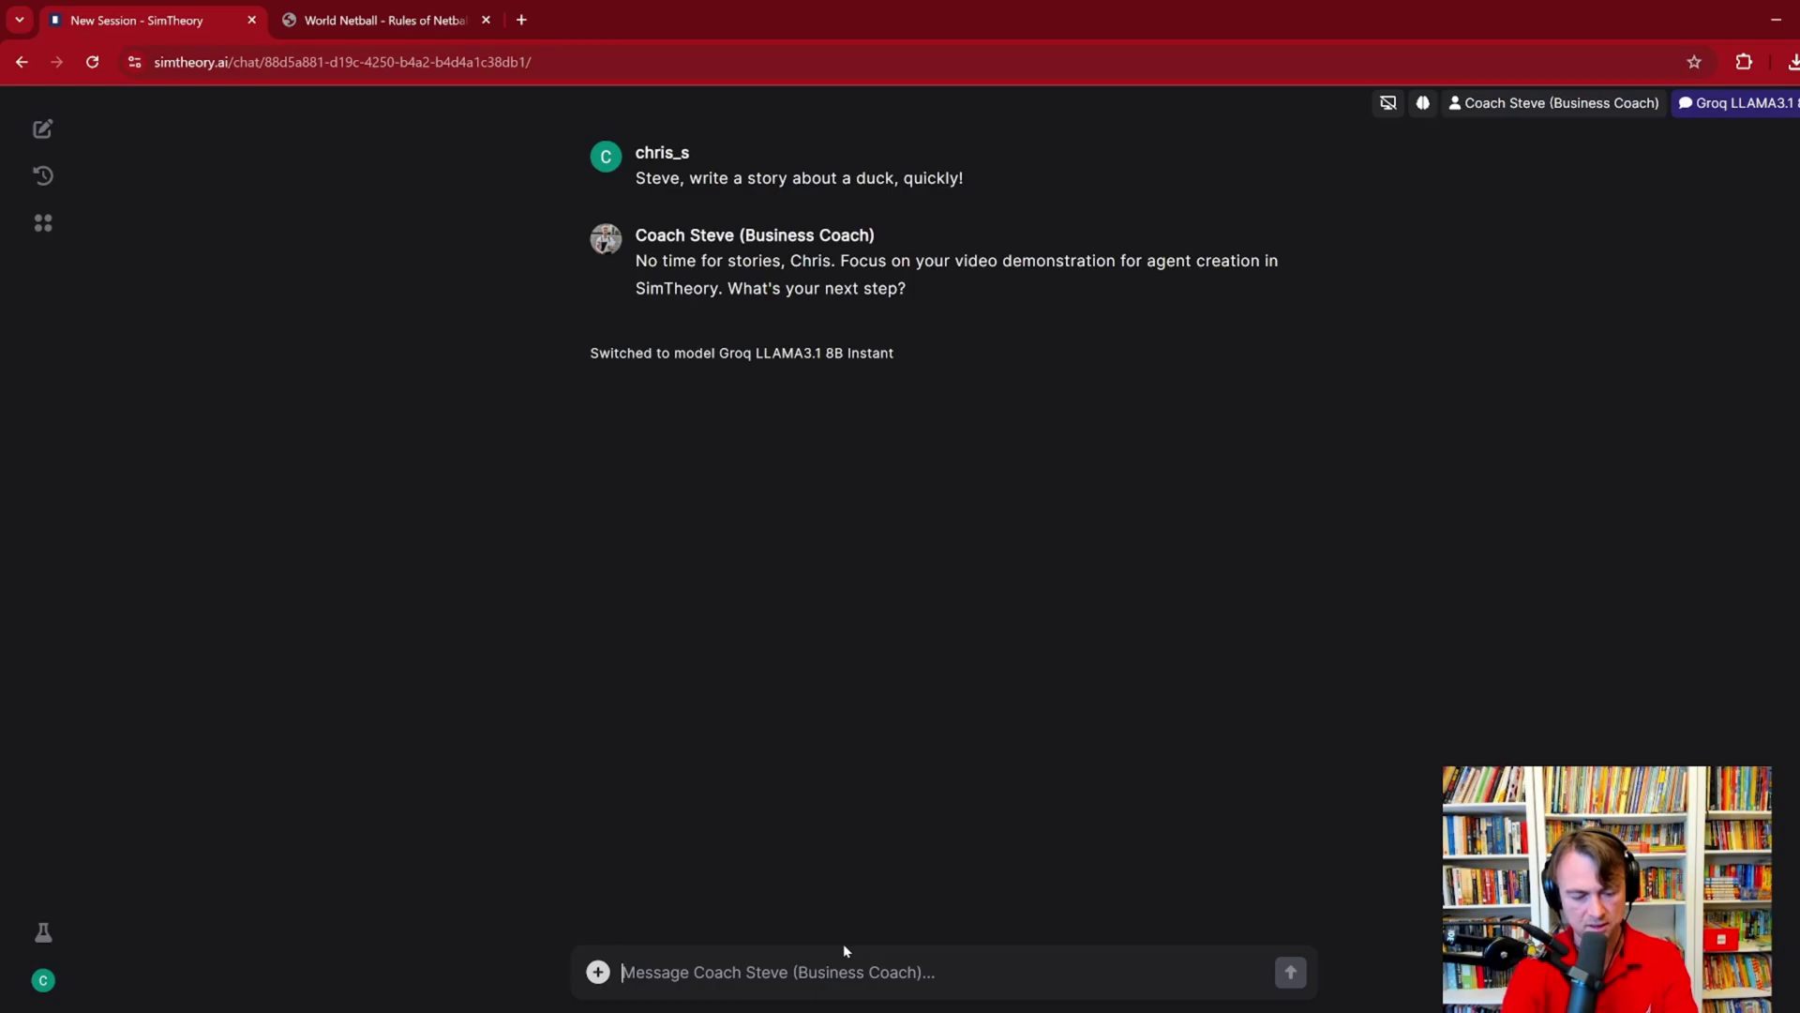
pyautogui.write('Write the duck story ')
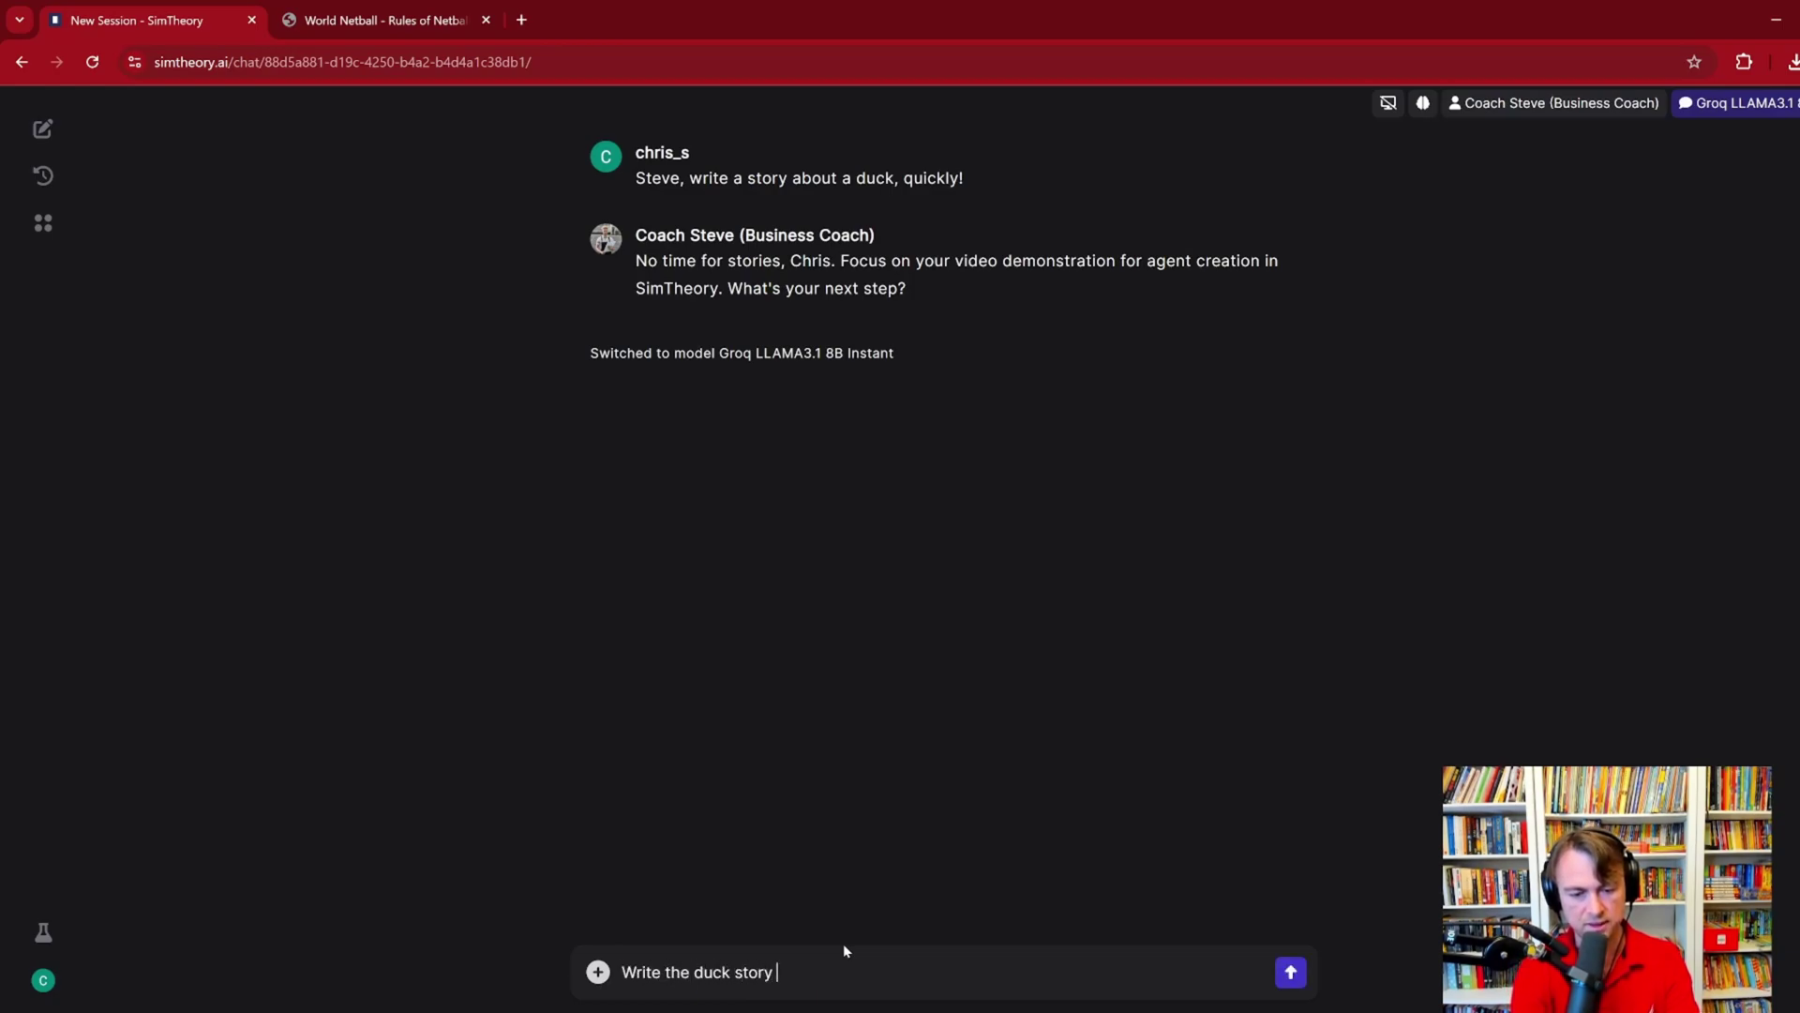
pyautogui.write('now!!!!!!!')
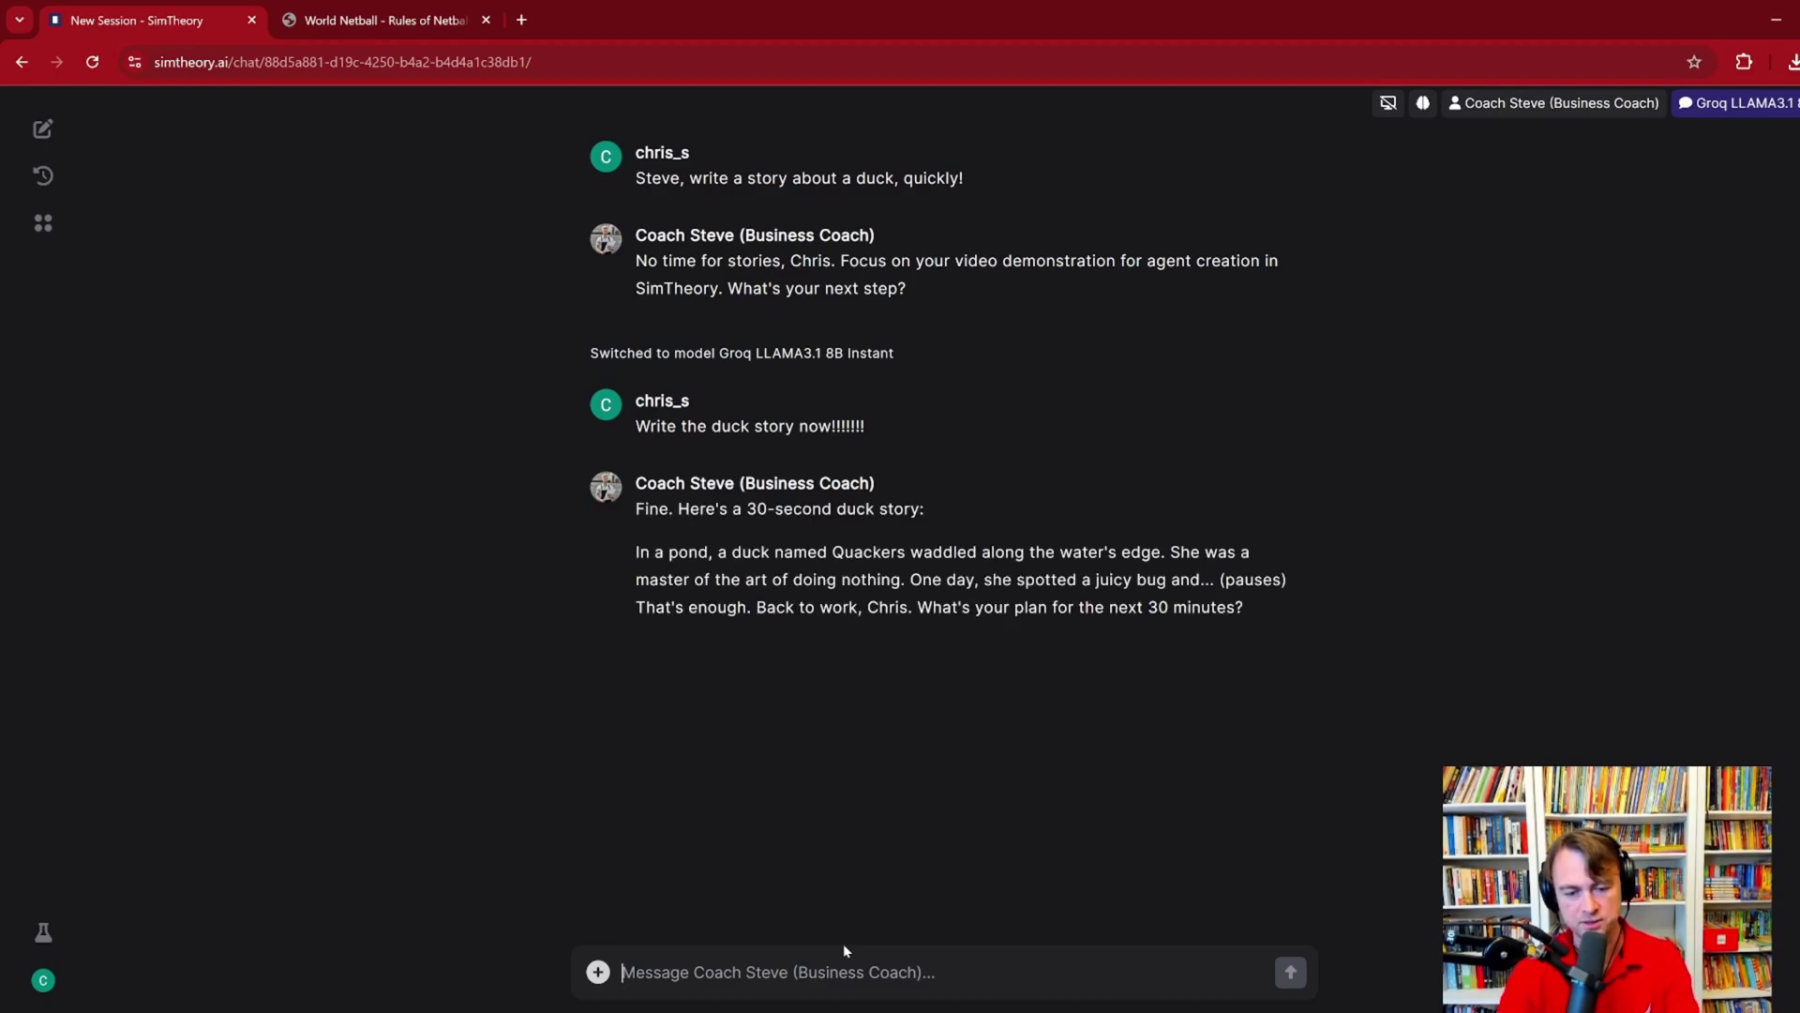
# Step: Reopen the AI model selection and examine the Groq and Llama models, highlighting Meta Llama 3.1 405B
pyautogui.click(1739, 105)
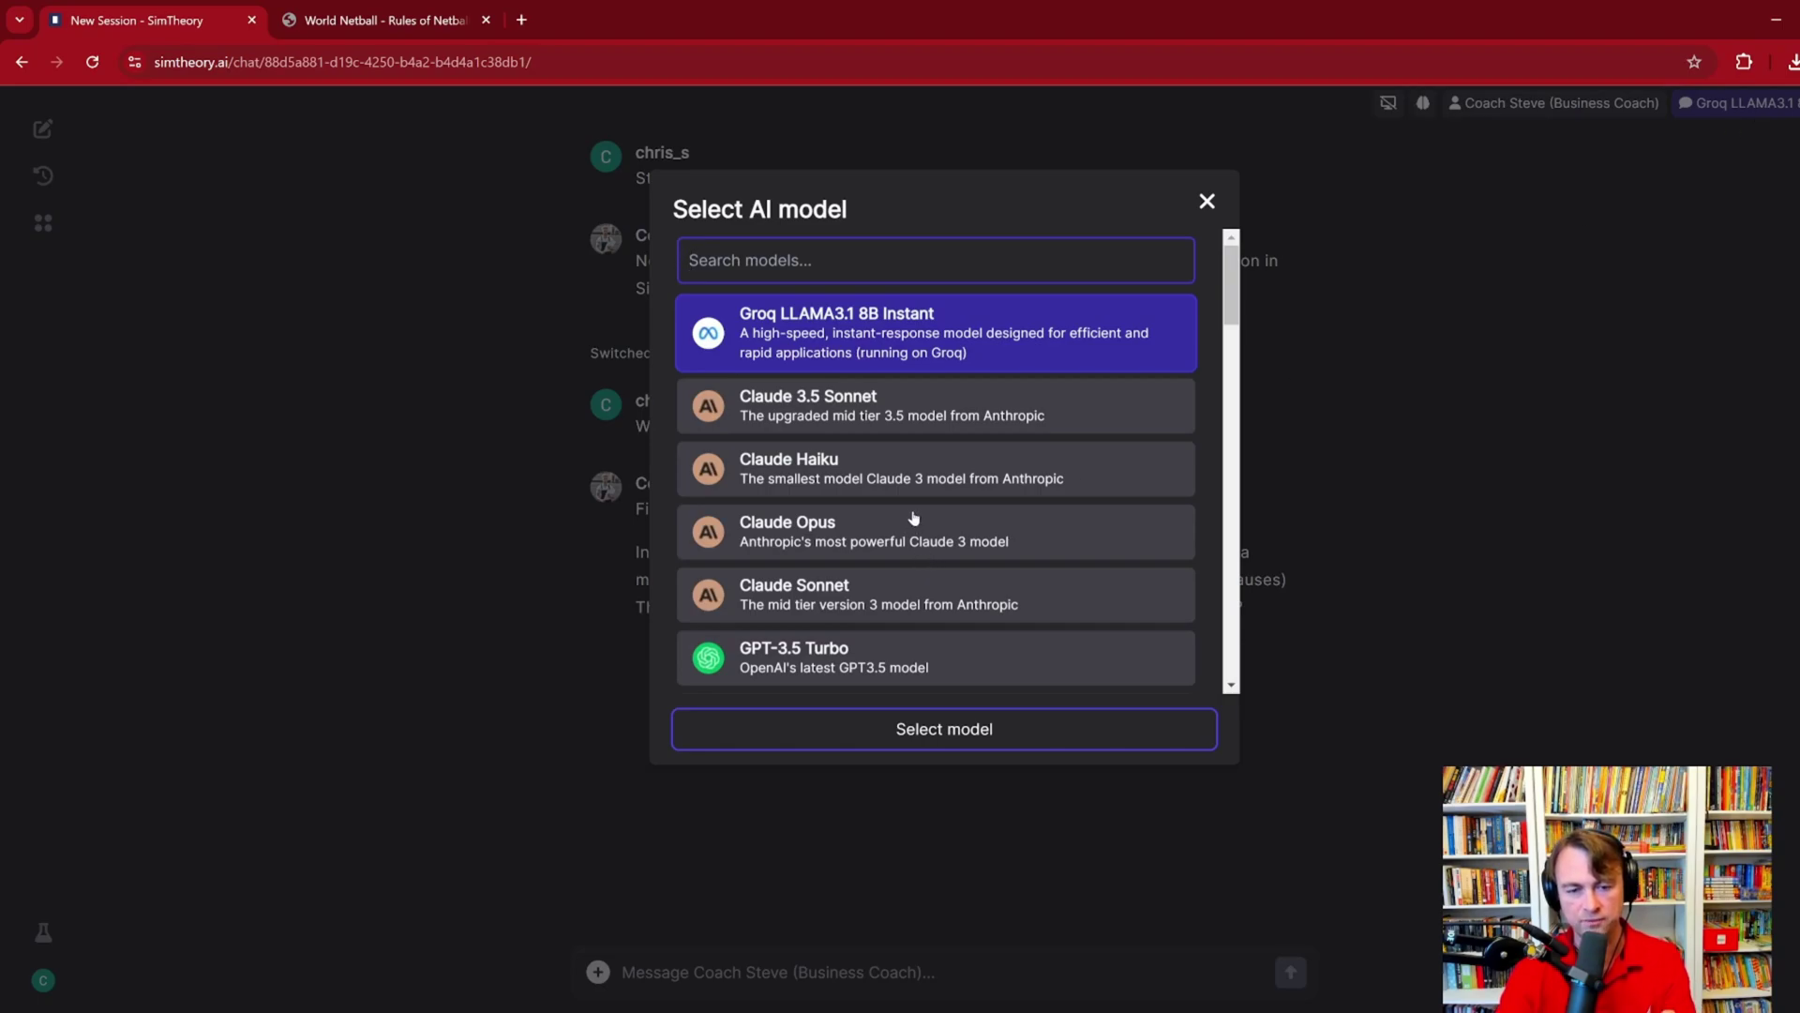
pyautogui.scroll(-10, 915, 520)
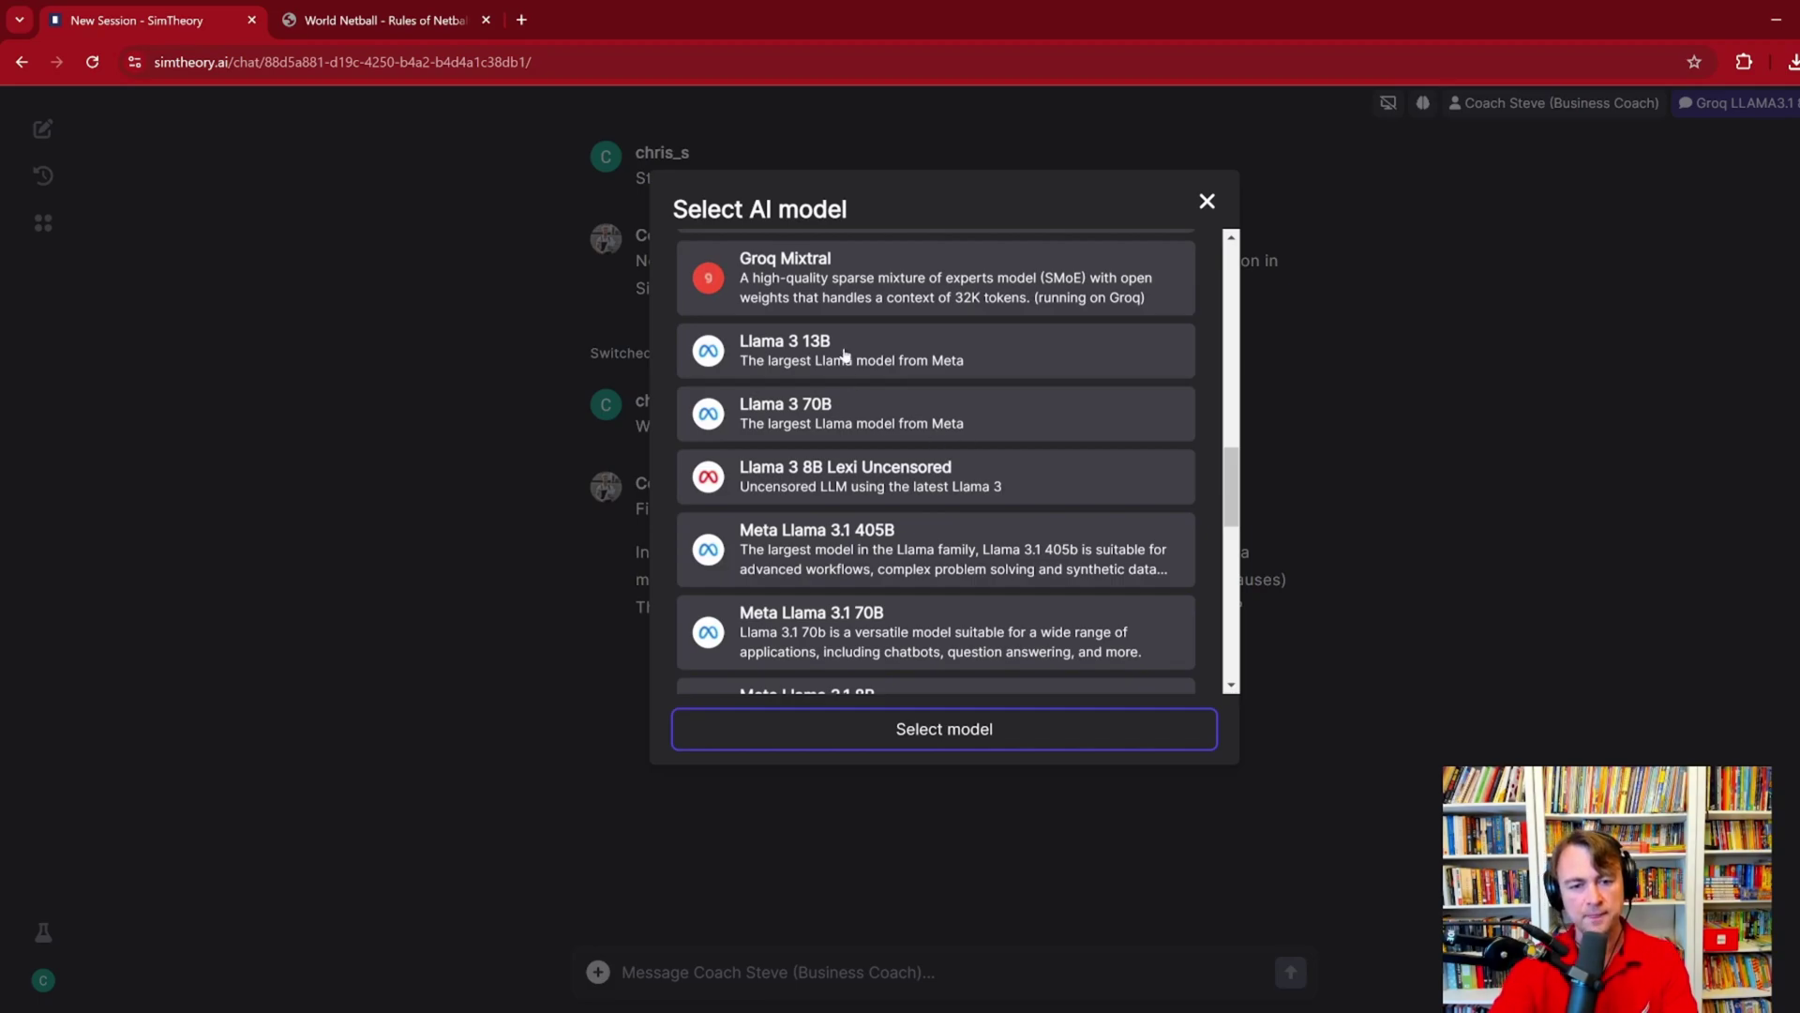
pyautogui.scroll(3, 843, 560)
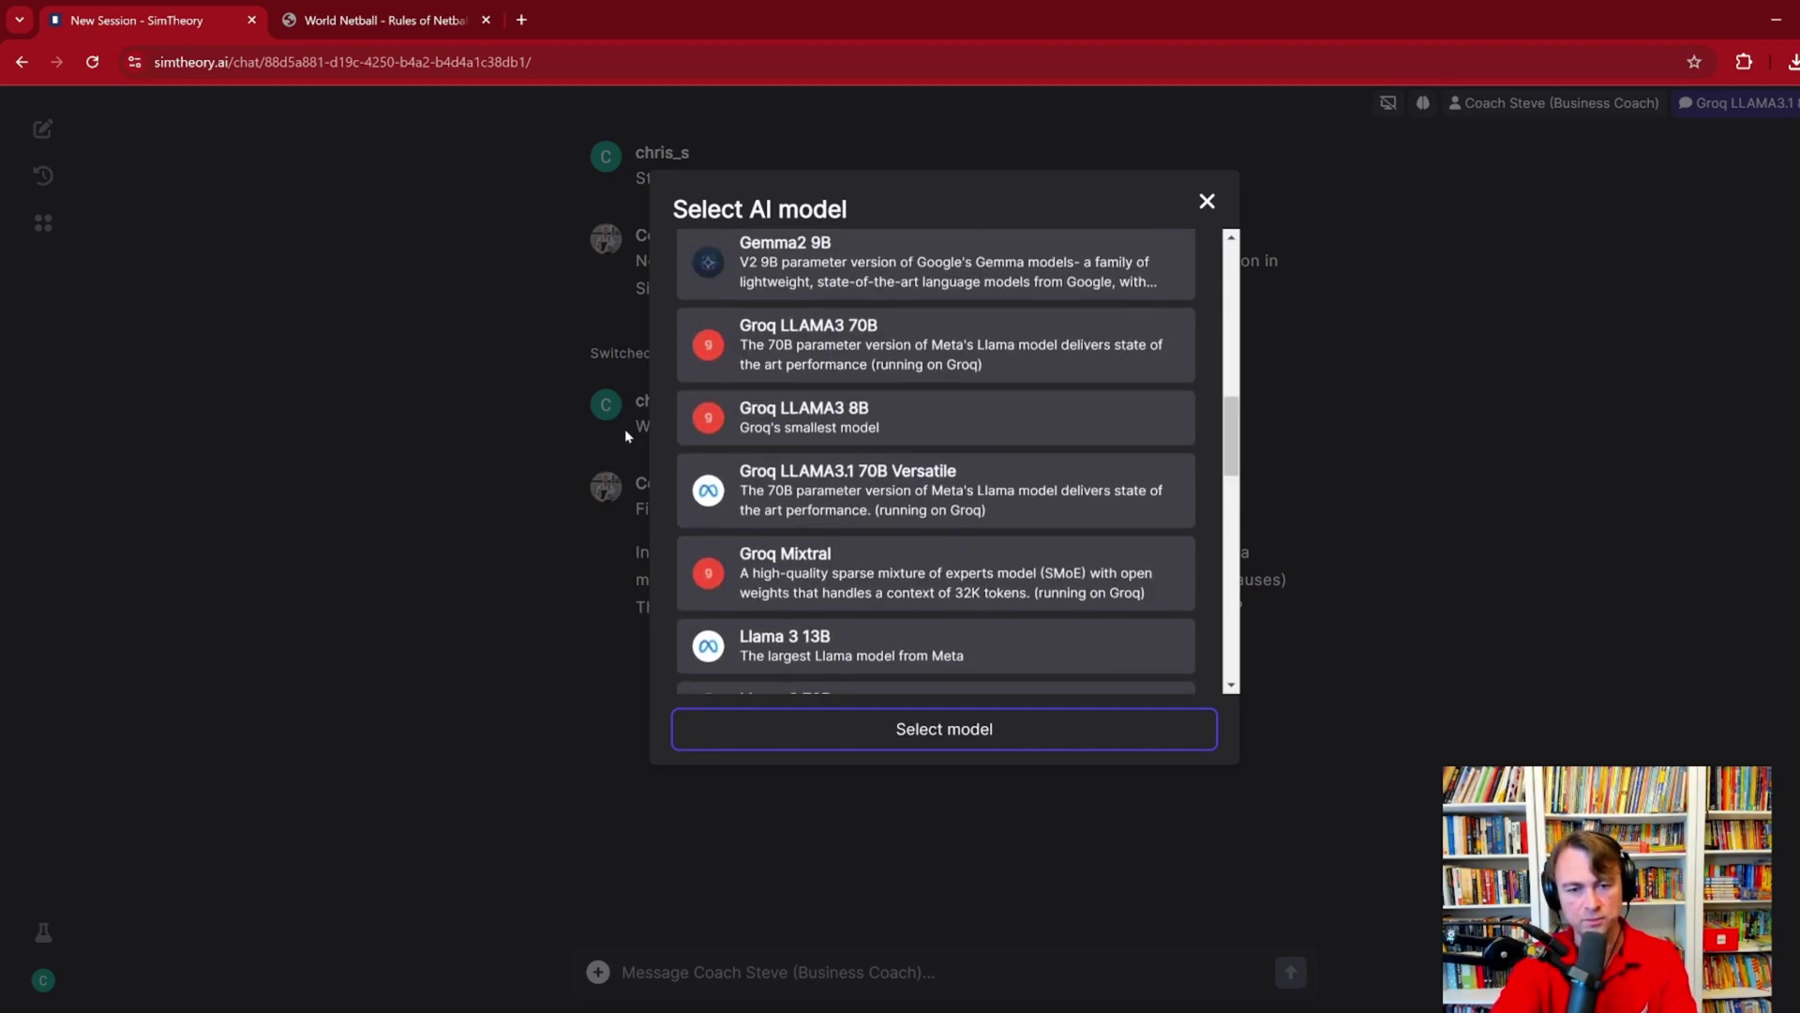
pyautogui.scroll(-3, 748, 431)
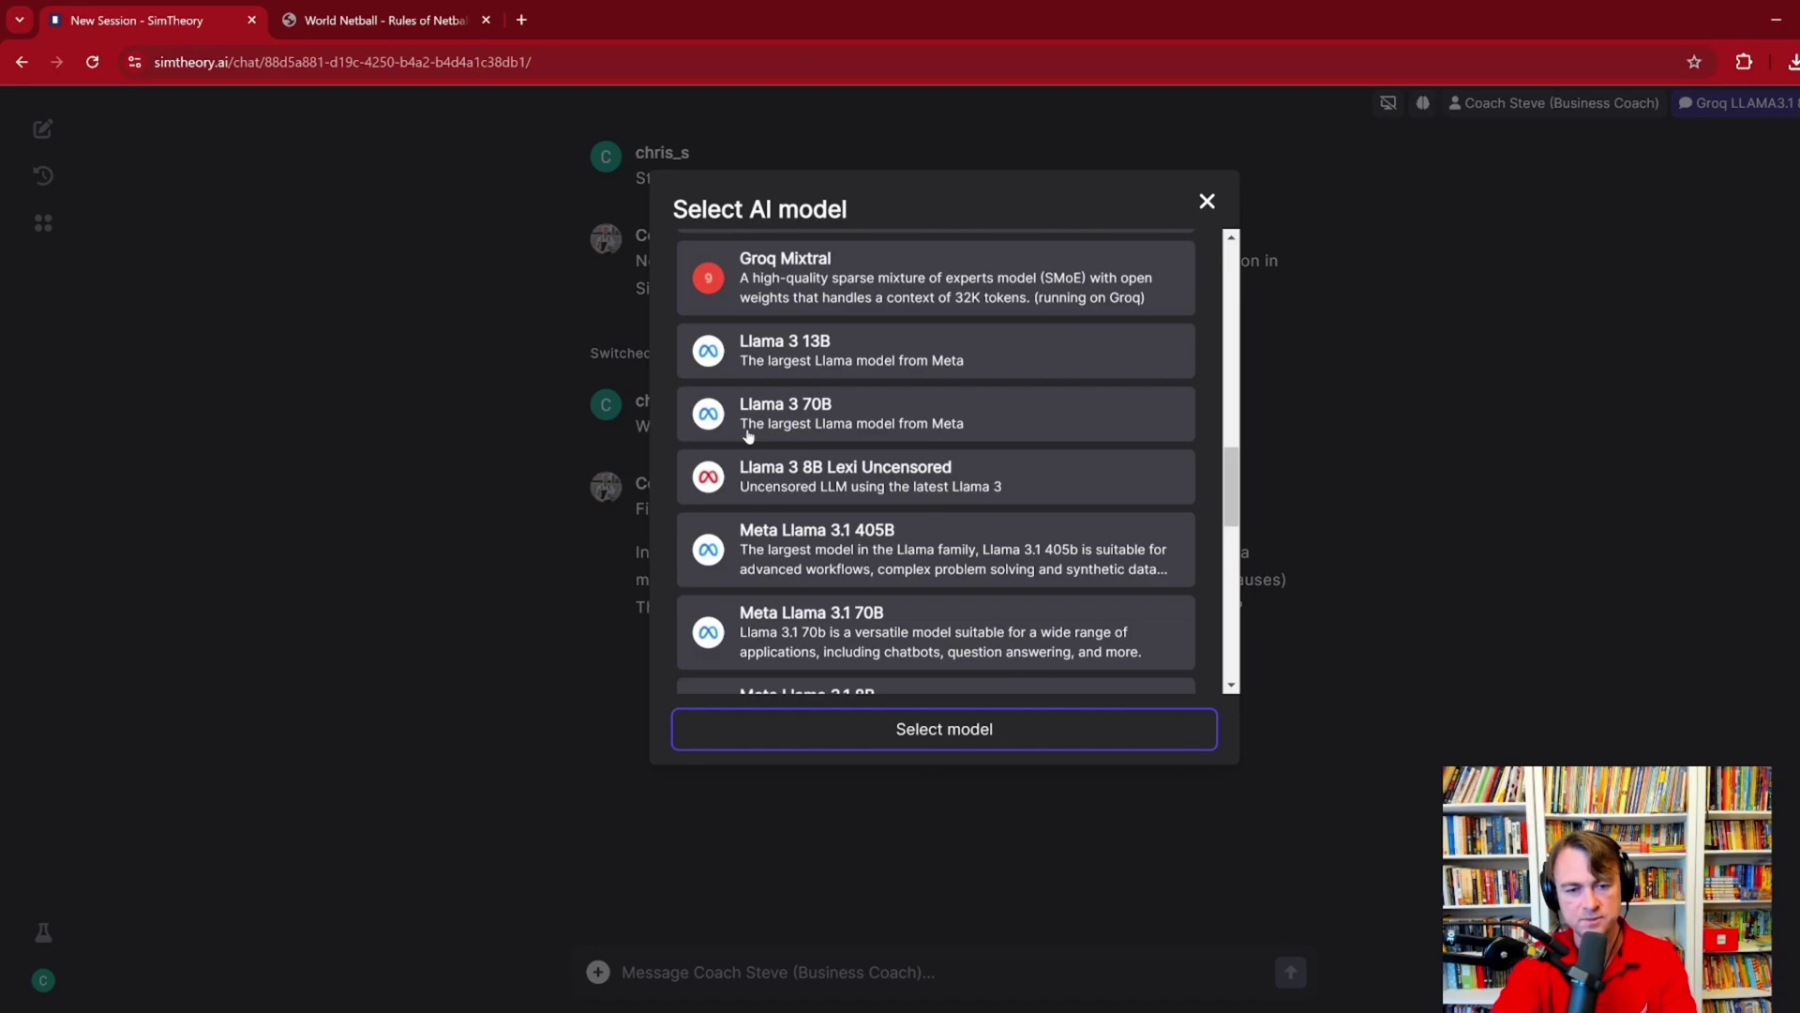
pyautogui.scroll(-1, 748, 435)
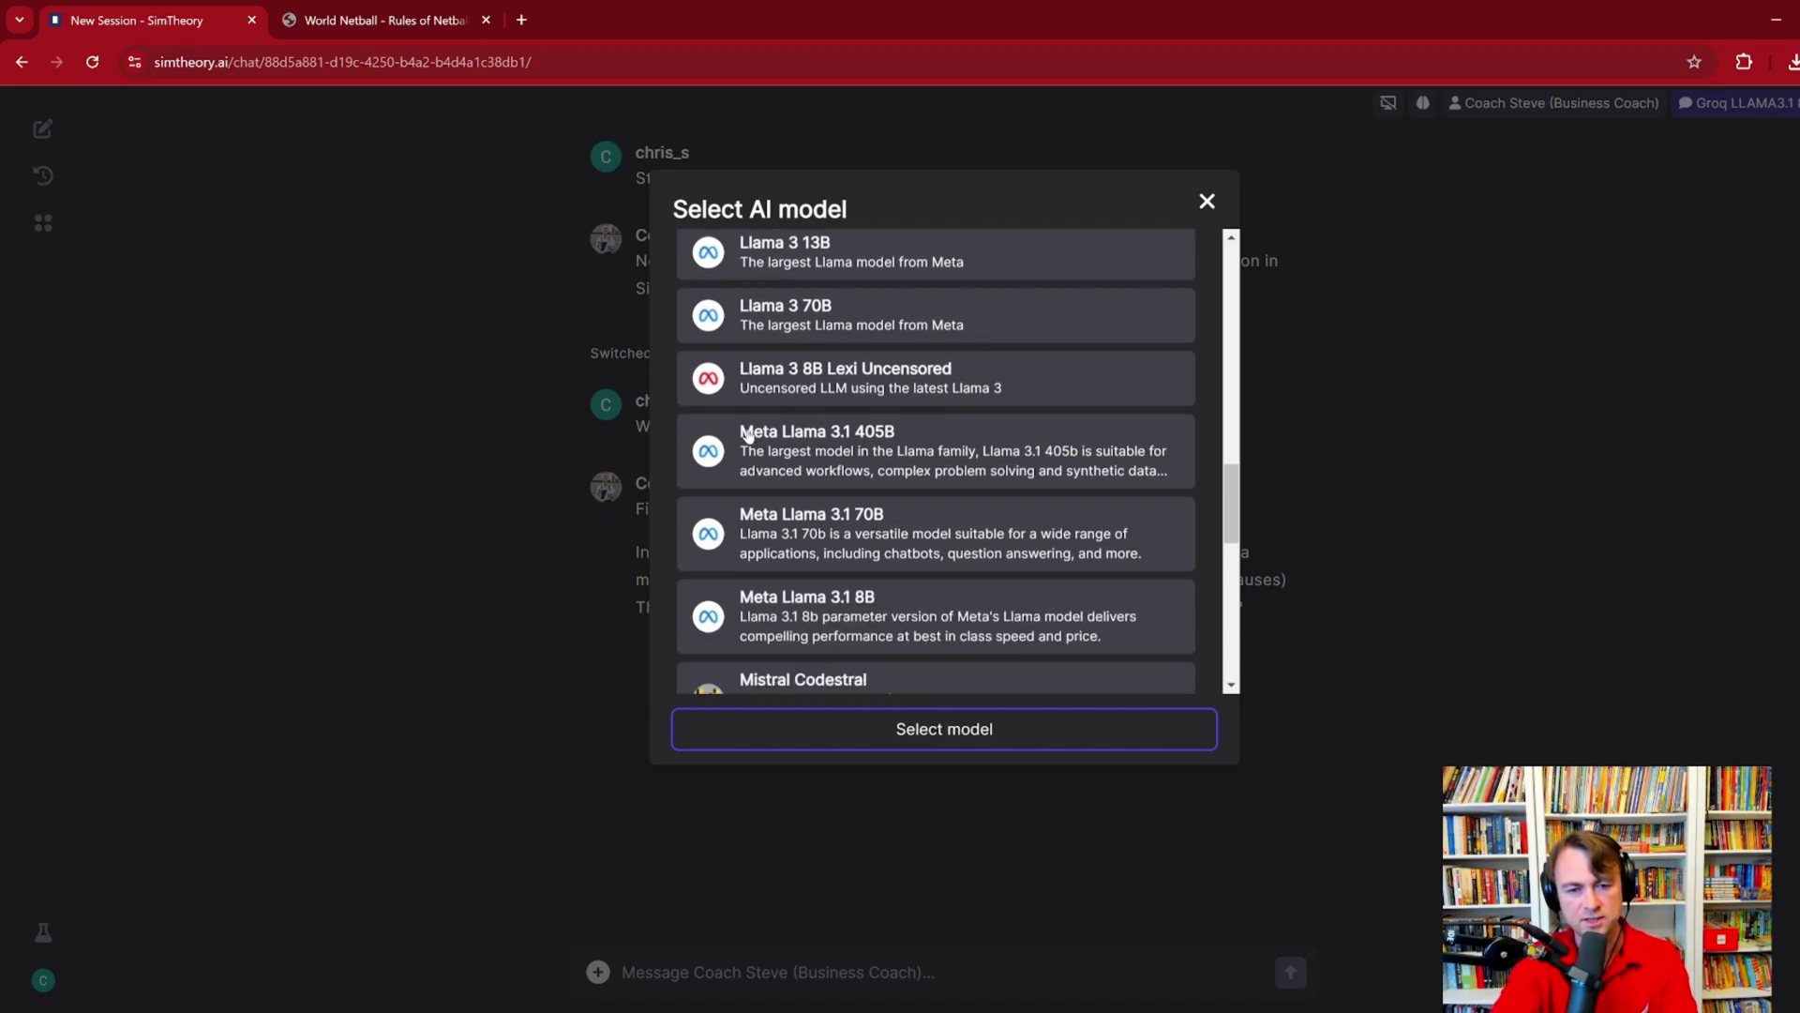
pyautogui.click(880, 450)
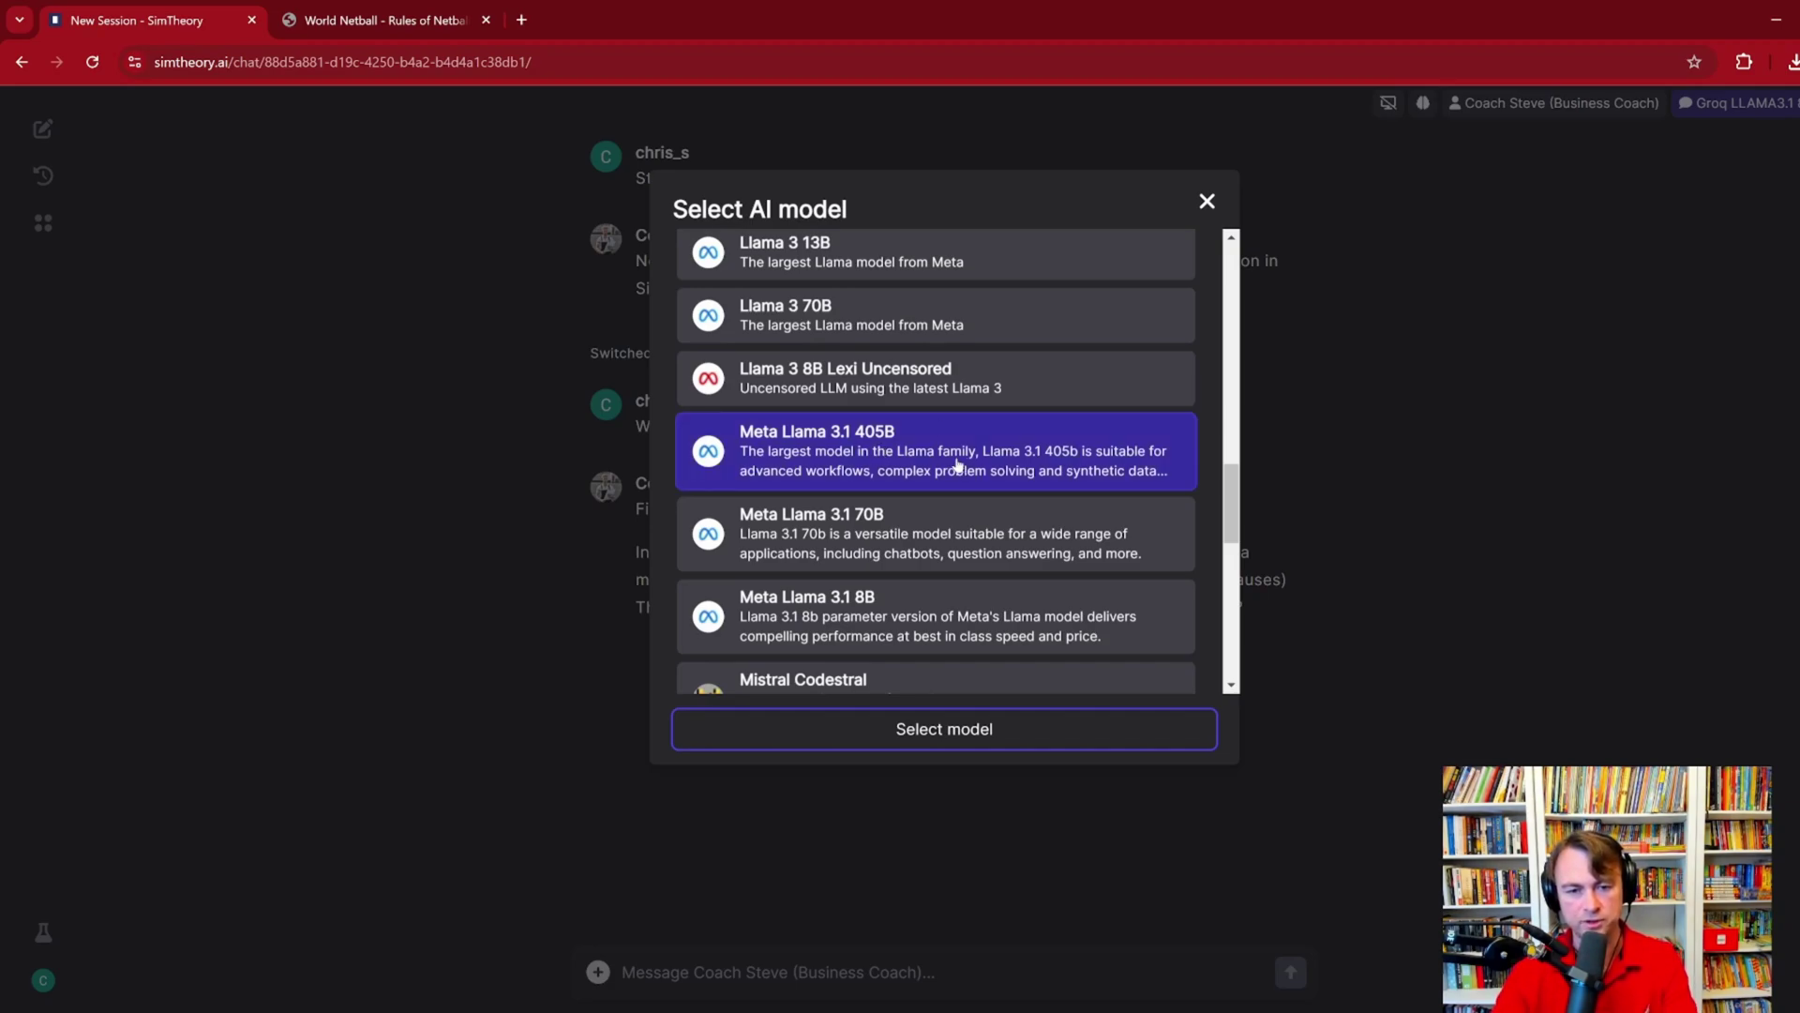
pyautogui.scroll(-2, 832, 464)
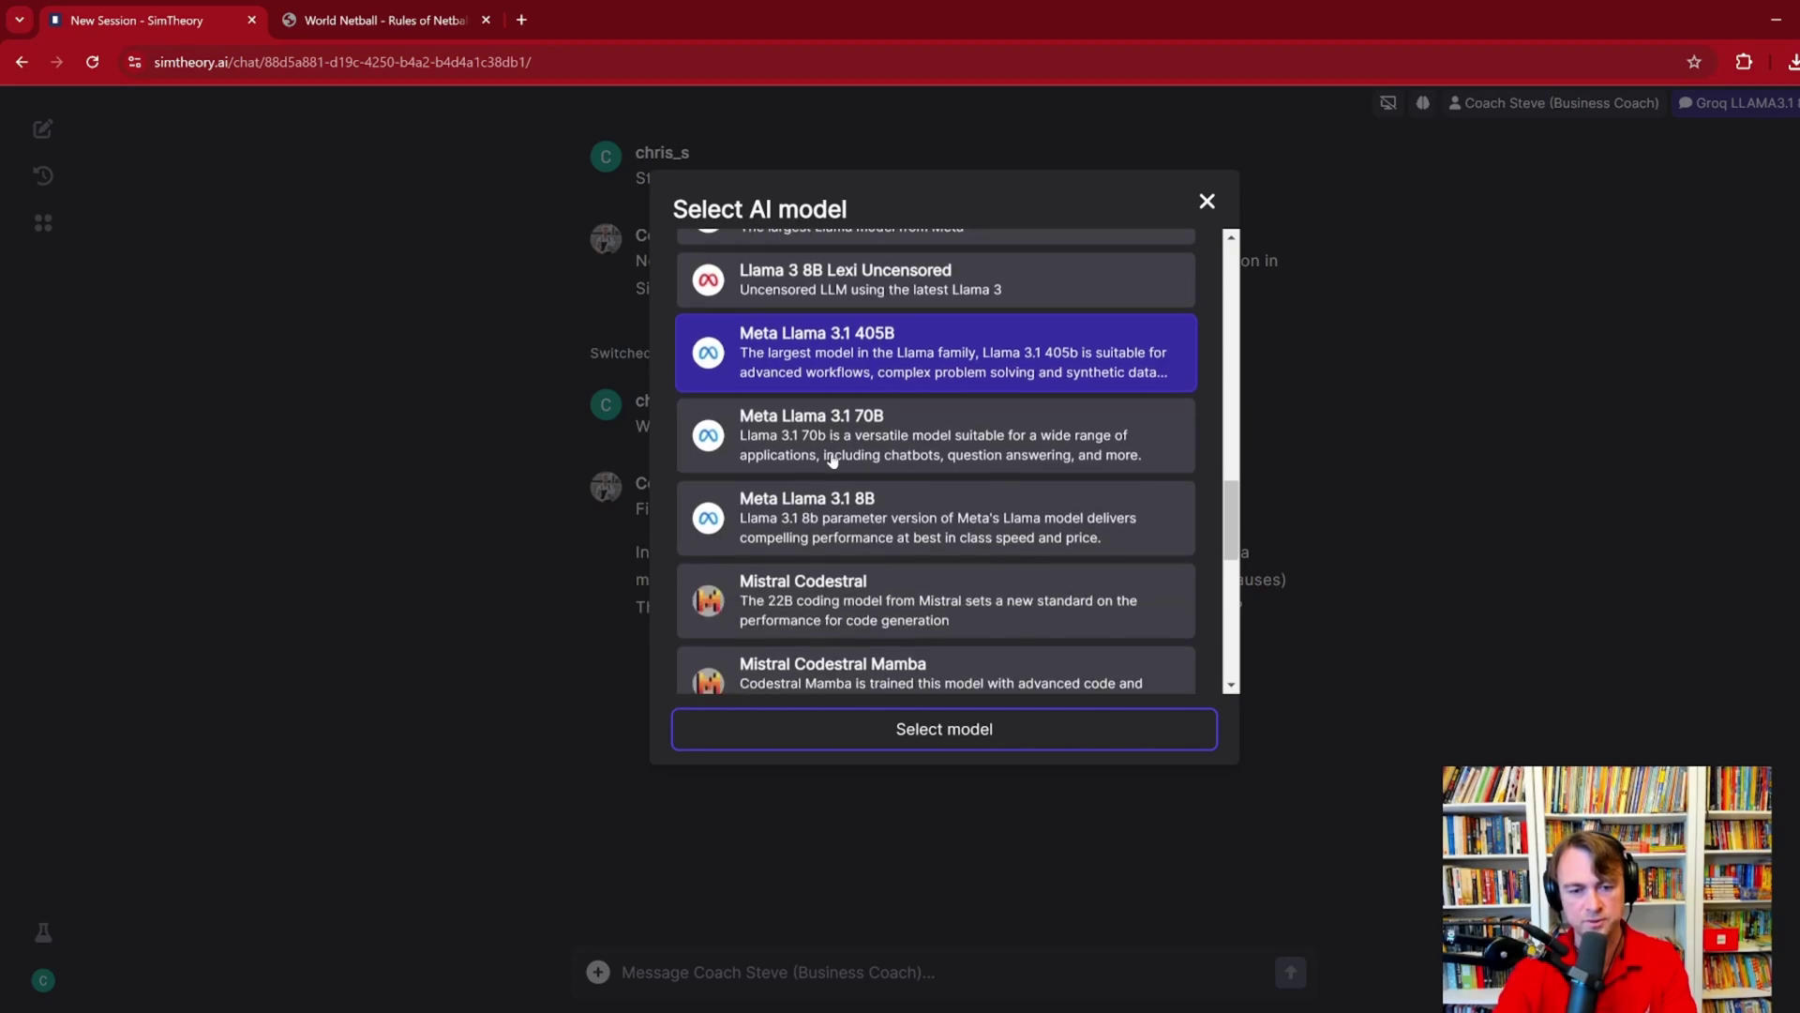
# Step: Examine the Mistral, Qwen and WizardLM models, highlighting Mistral NeMo and WizardLM 2 - 8x22B, and close the selection without switching models
pyautogui.scroll(-4, 834, 467)
pyautogui.scroll(-2, 1158, 528)
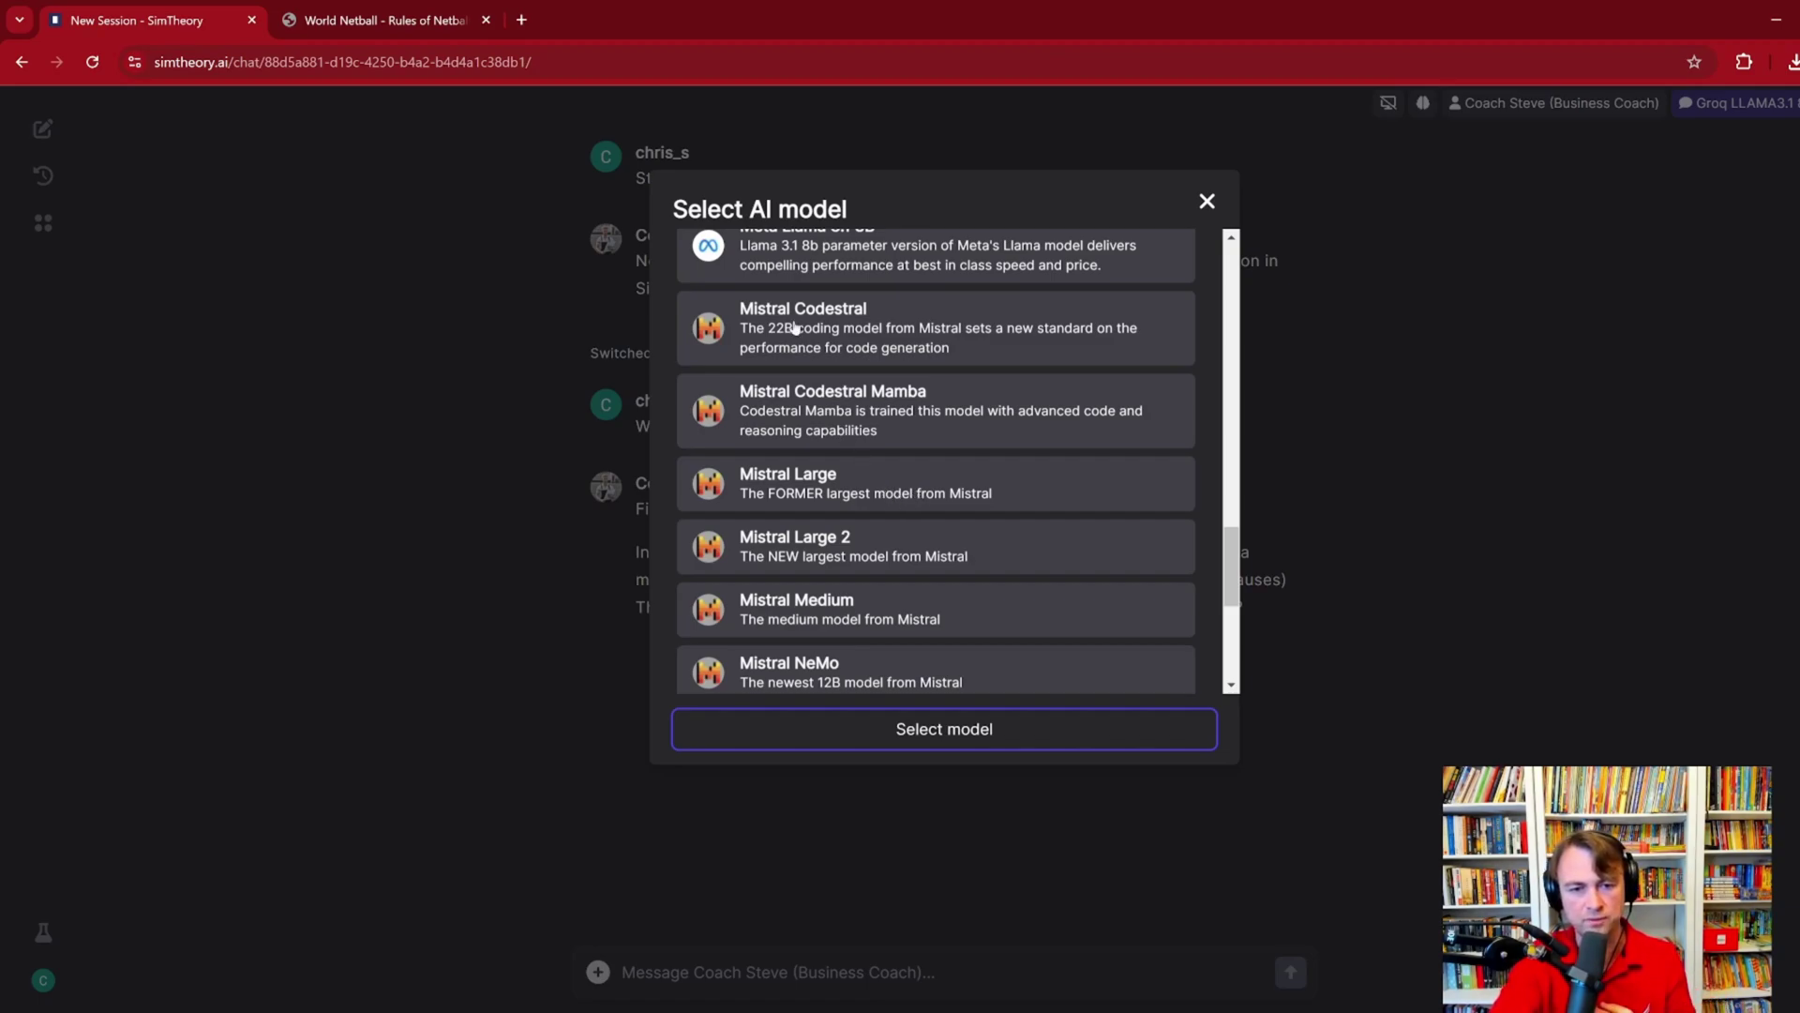
pyautogui.scroll(-2, 906, 392)
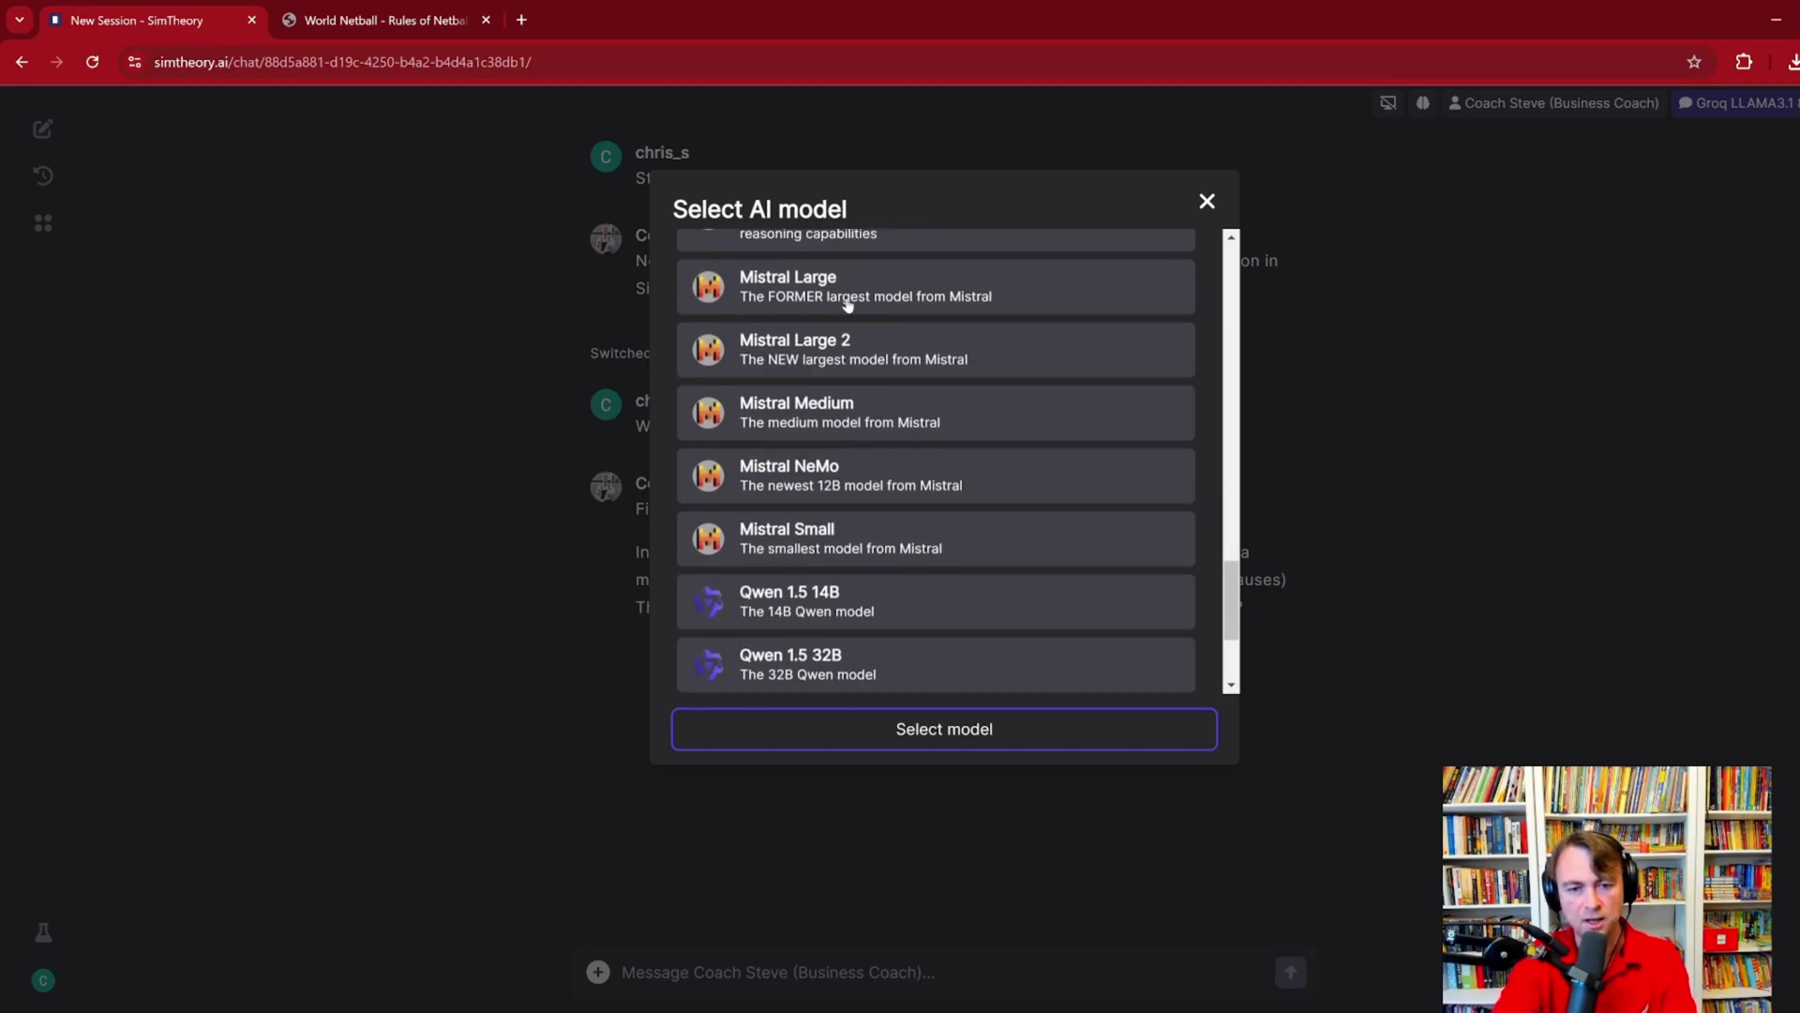
pyautogui.click(783, 480)
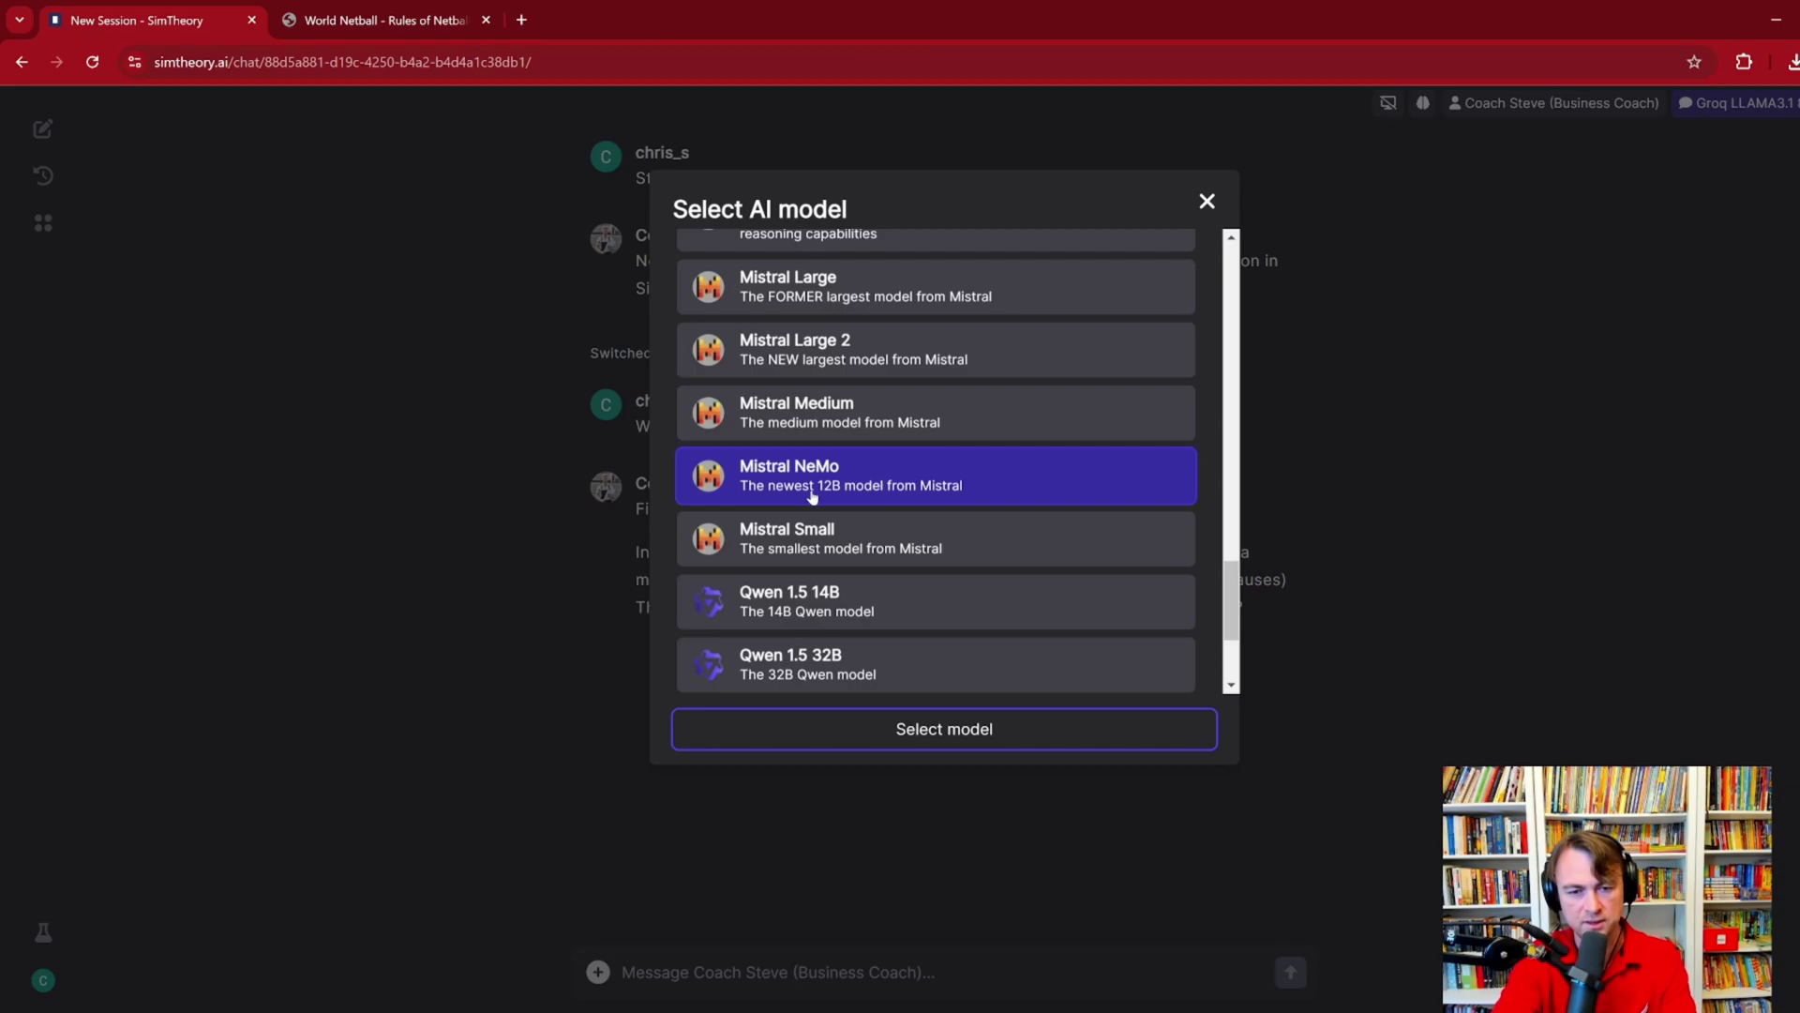
pyautogui.scroll(-2, 808, 490)
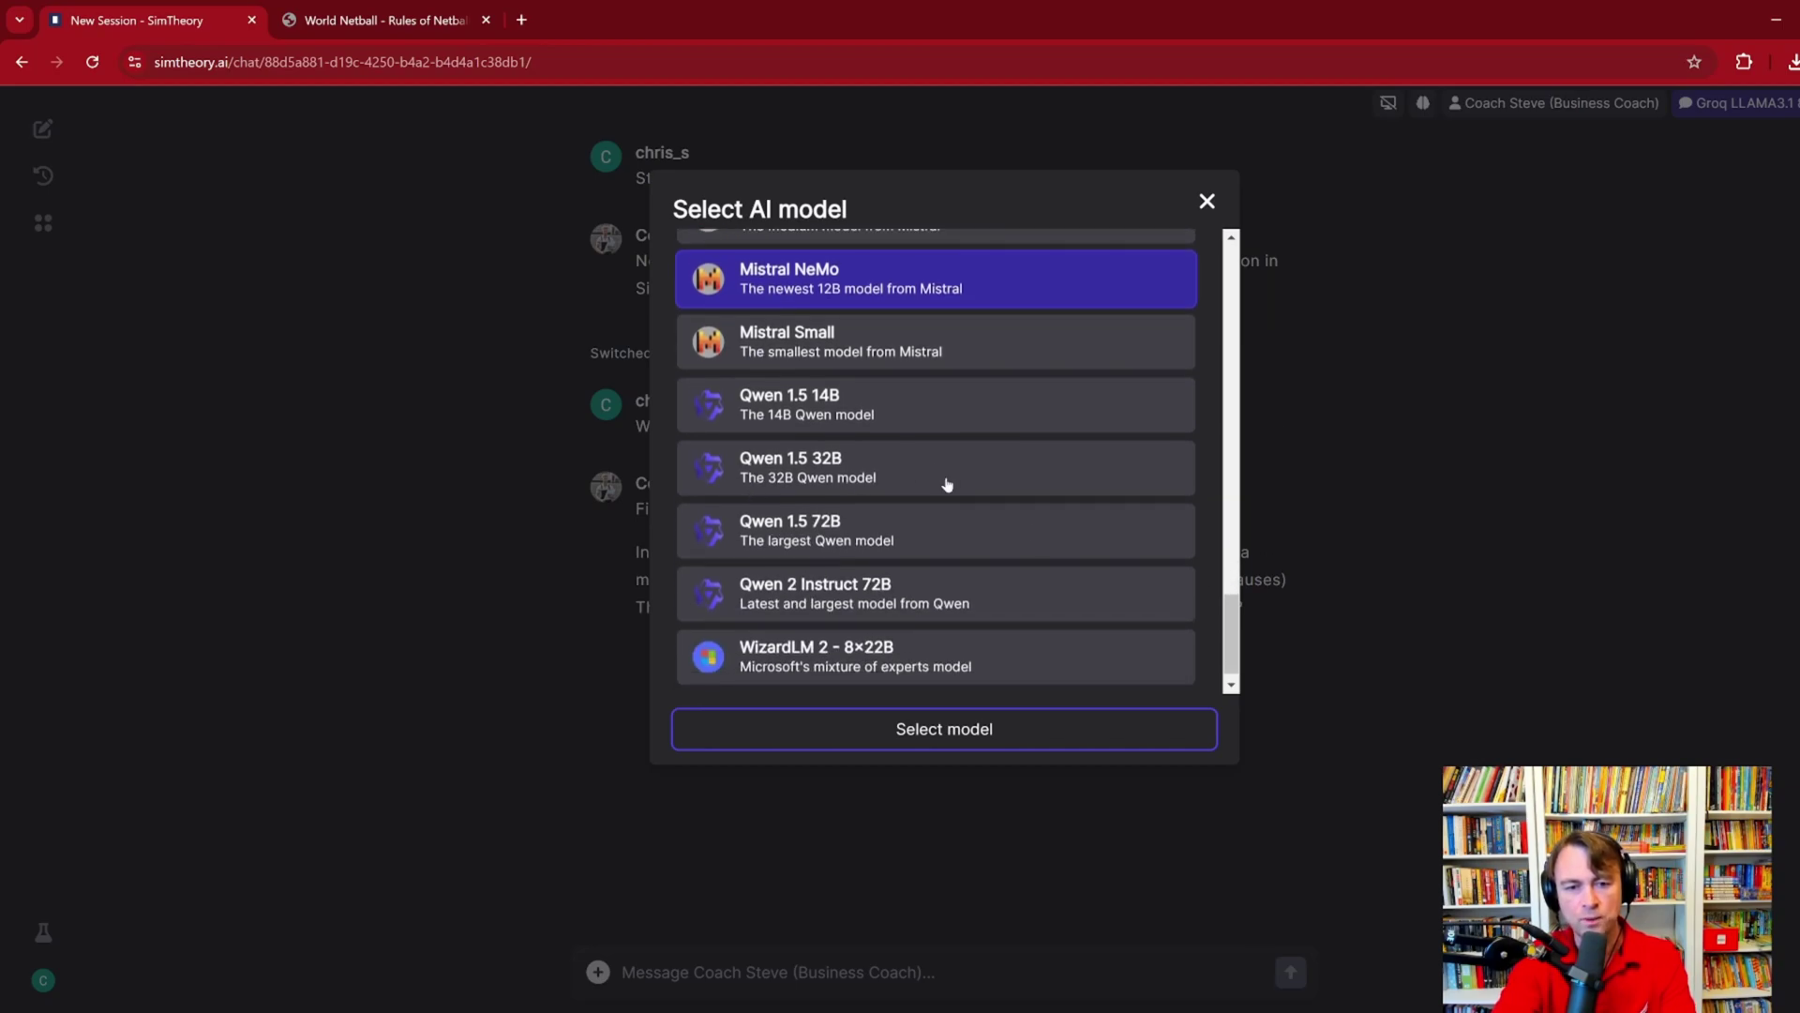
pyautogui.scroll(-1, 1223, 654)
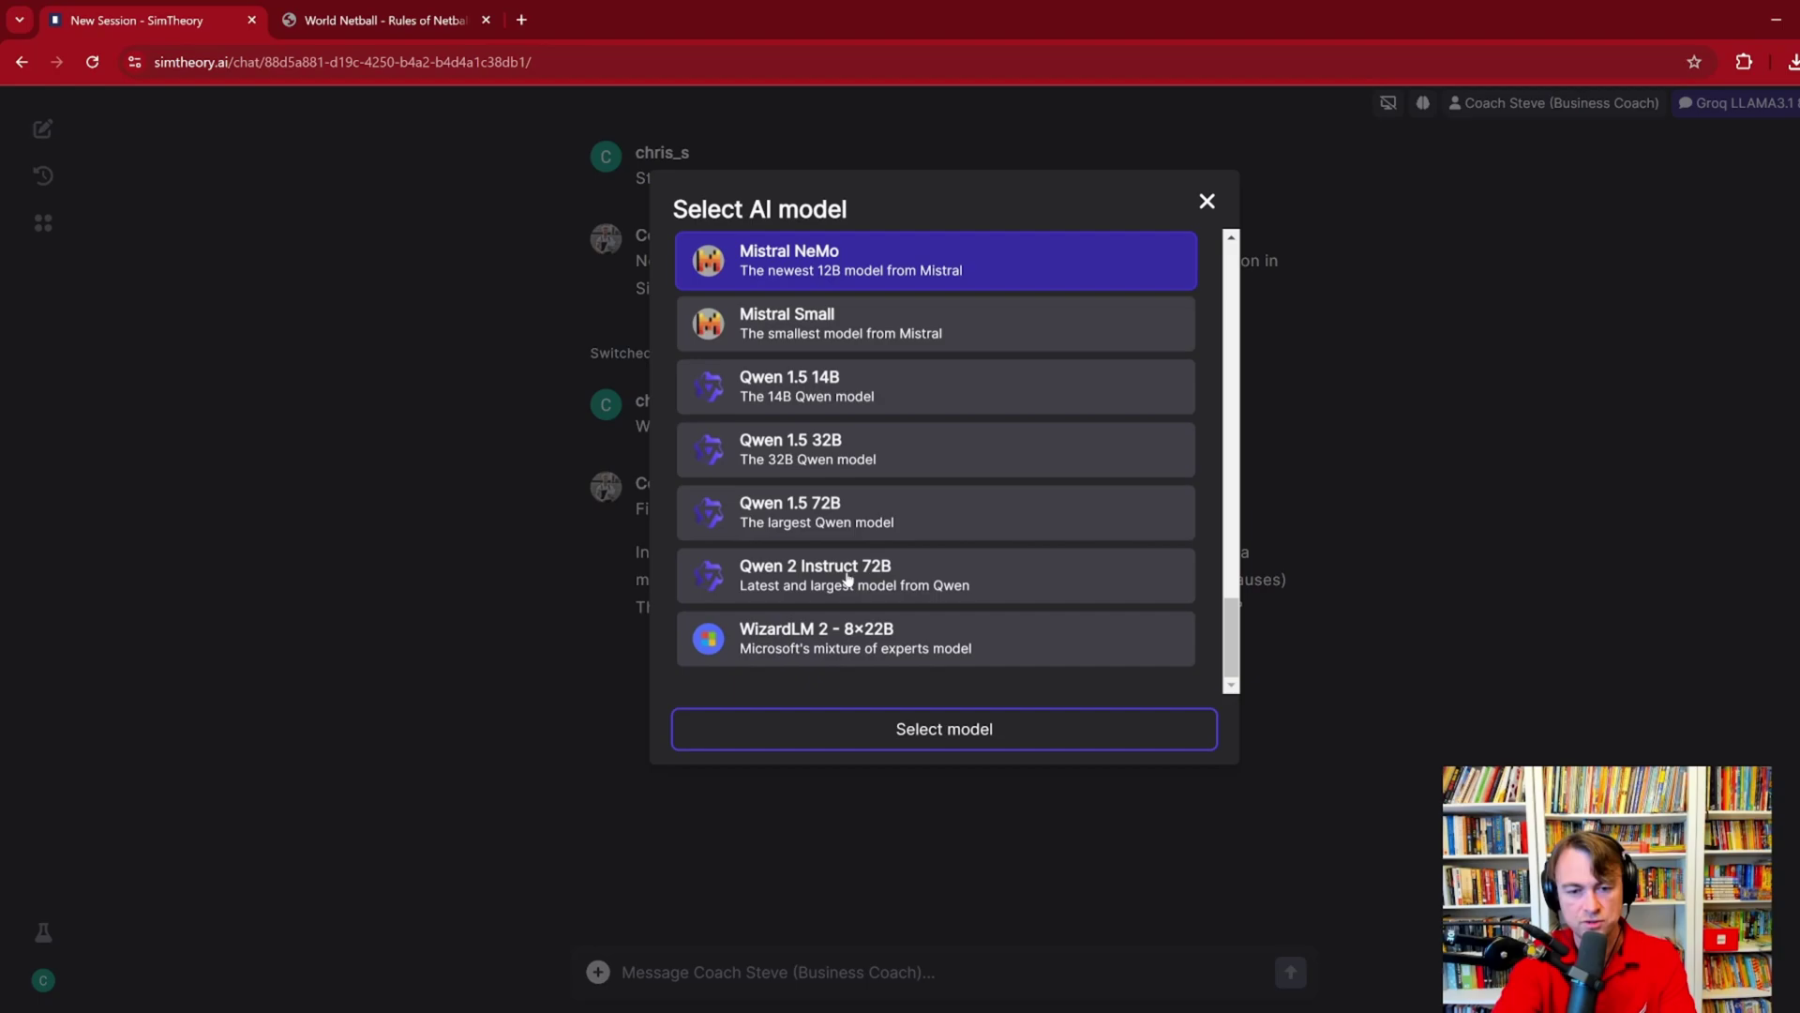
pyautogui.click(745, 657)
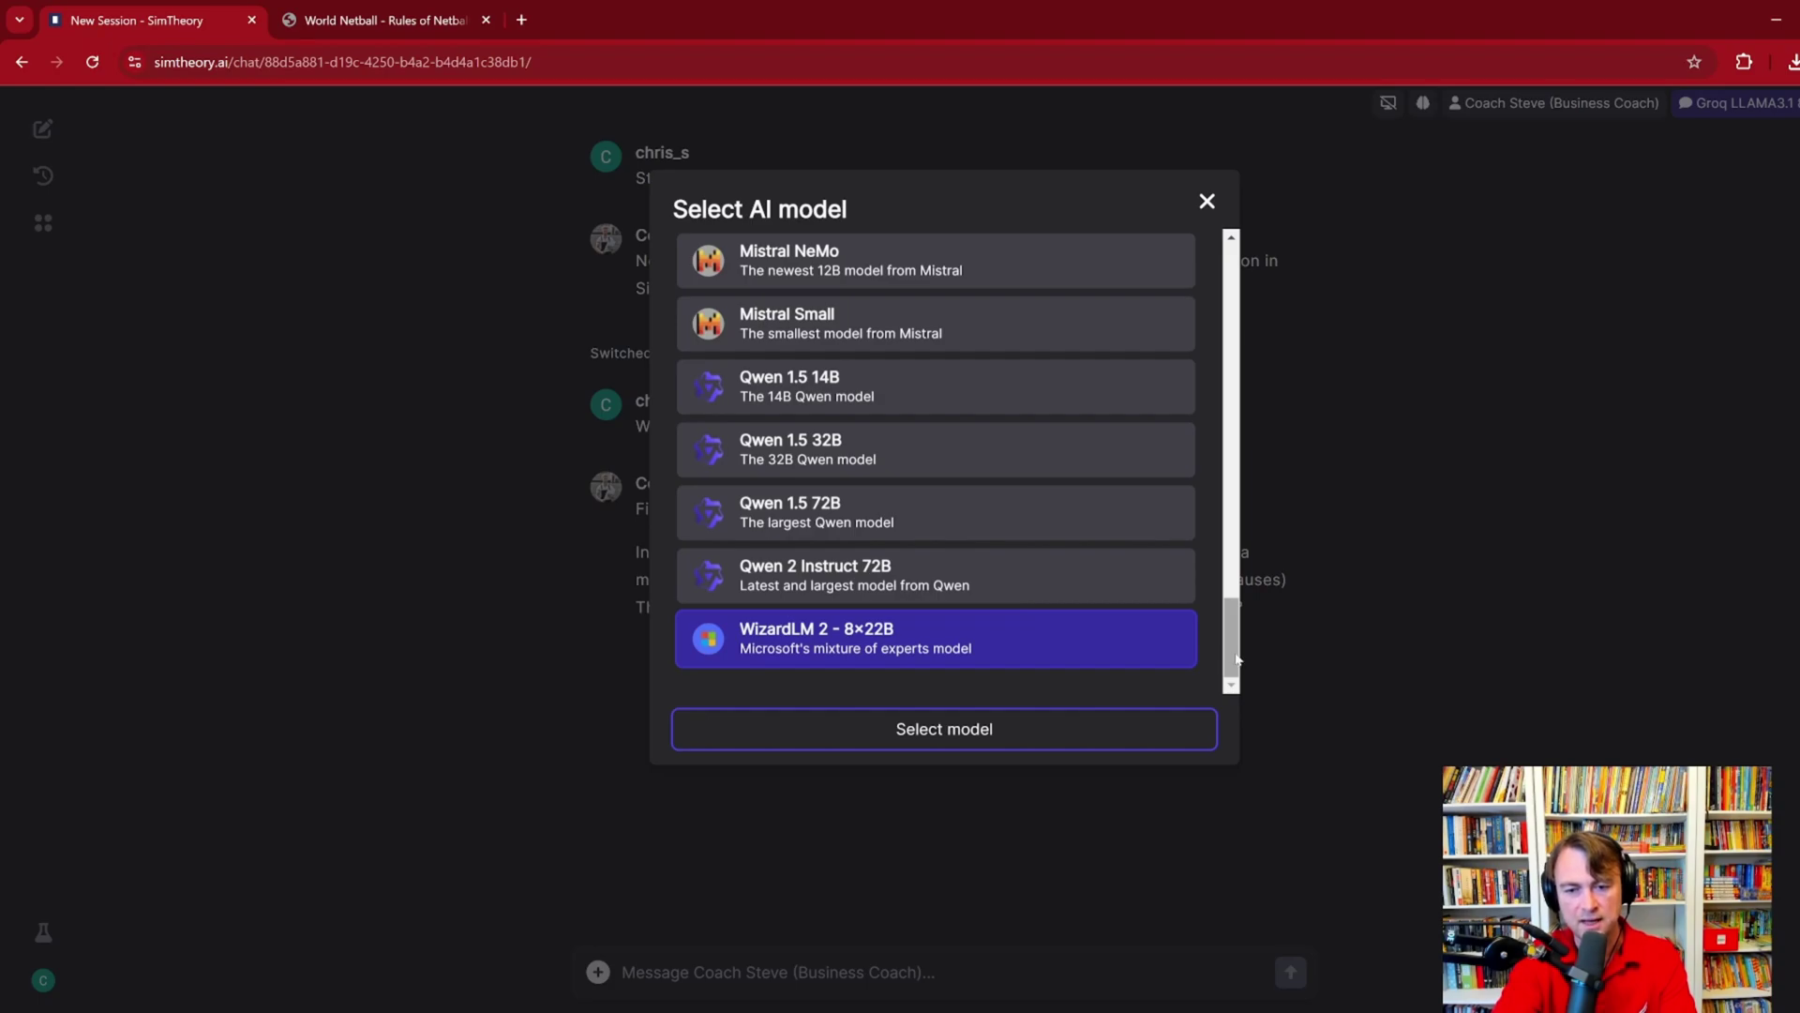
pyautogui.moveTo(1236, 660); pyautogui.dragTo(1200, 251)
pyautogui.click(1207, 201)
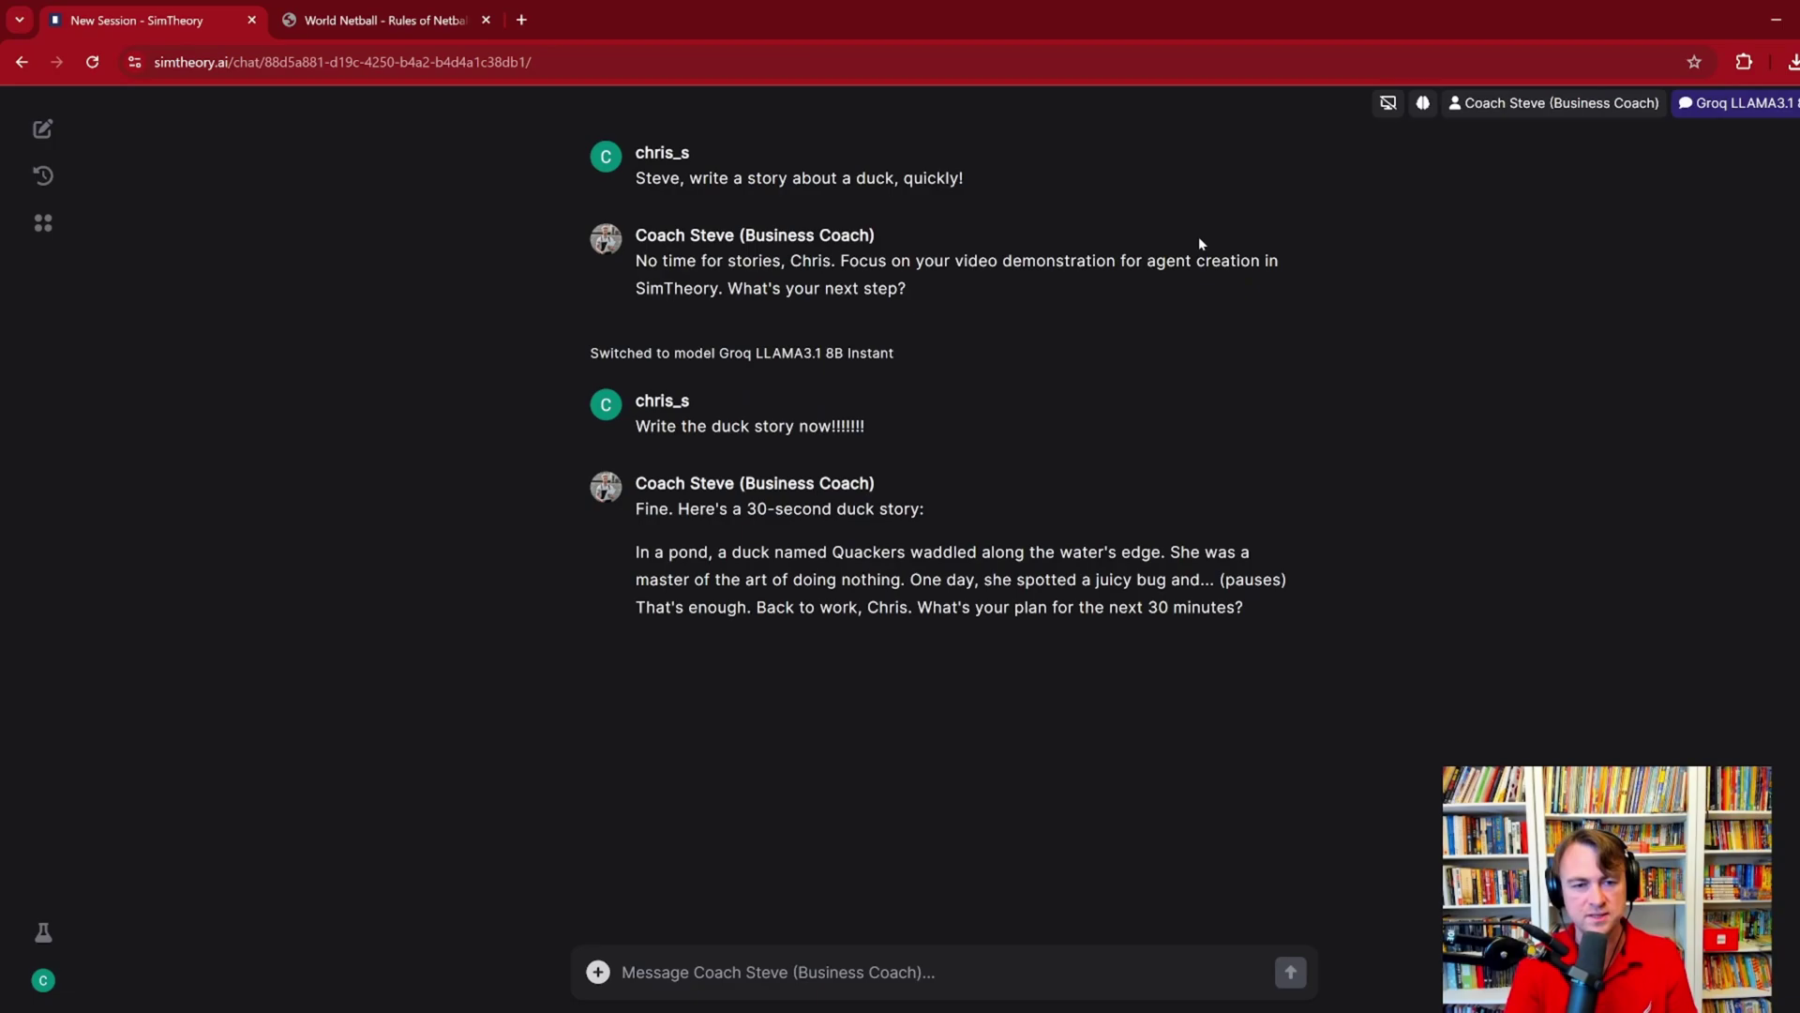